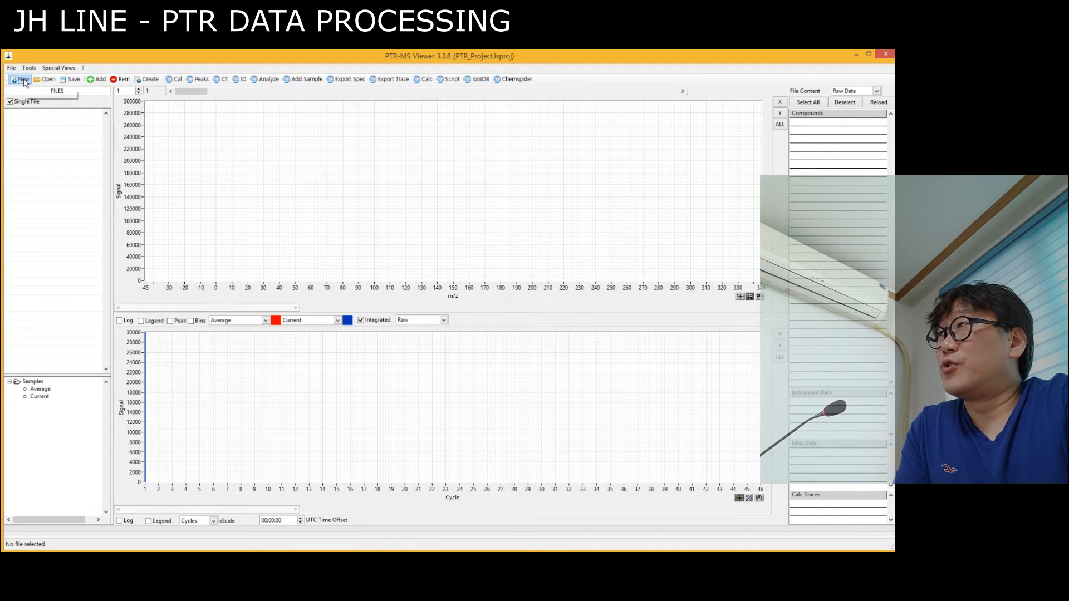
Create a project named "new project" in the D:\200_교육자료_동영상제작\PTR_Project folder, without saving the current project.
left_click(22, 81)
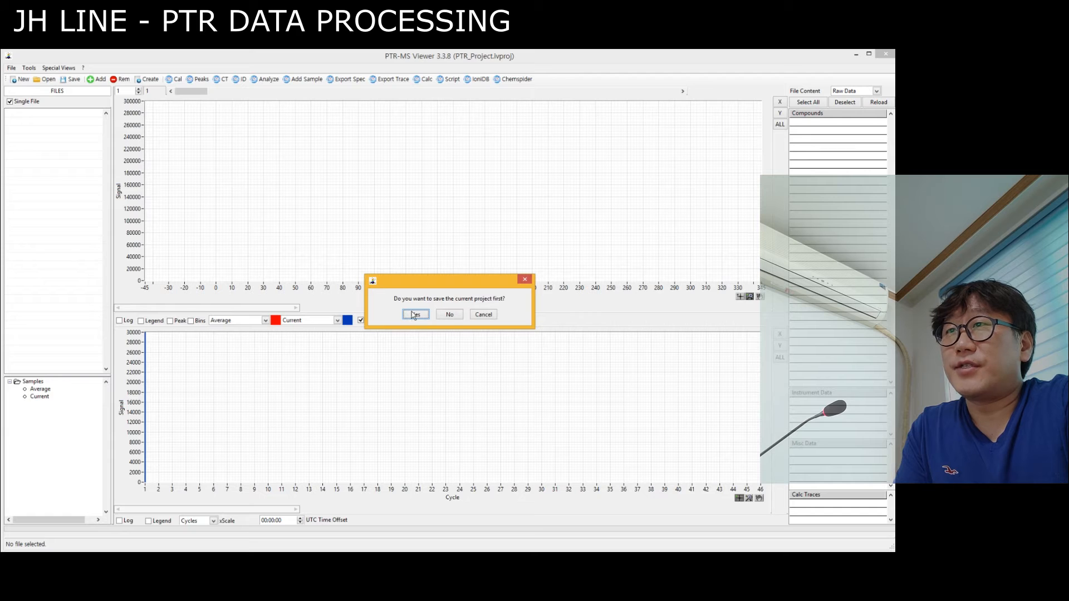
left_click(451, 315)
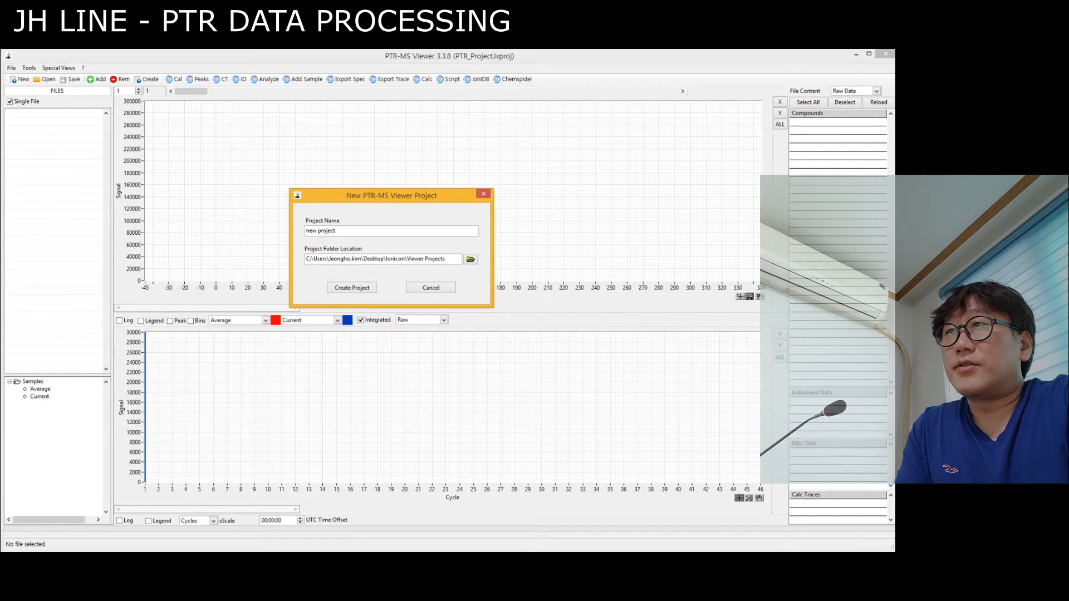
left_click(471, 260)
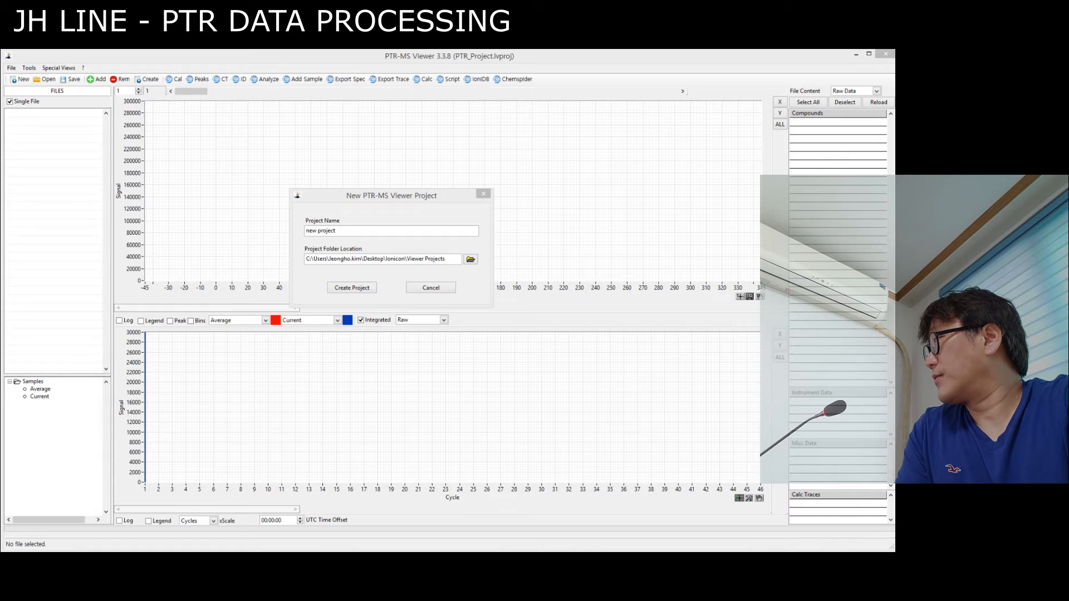
key("Return")
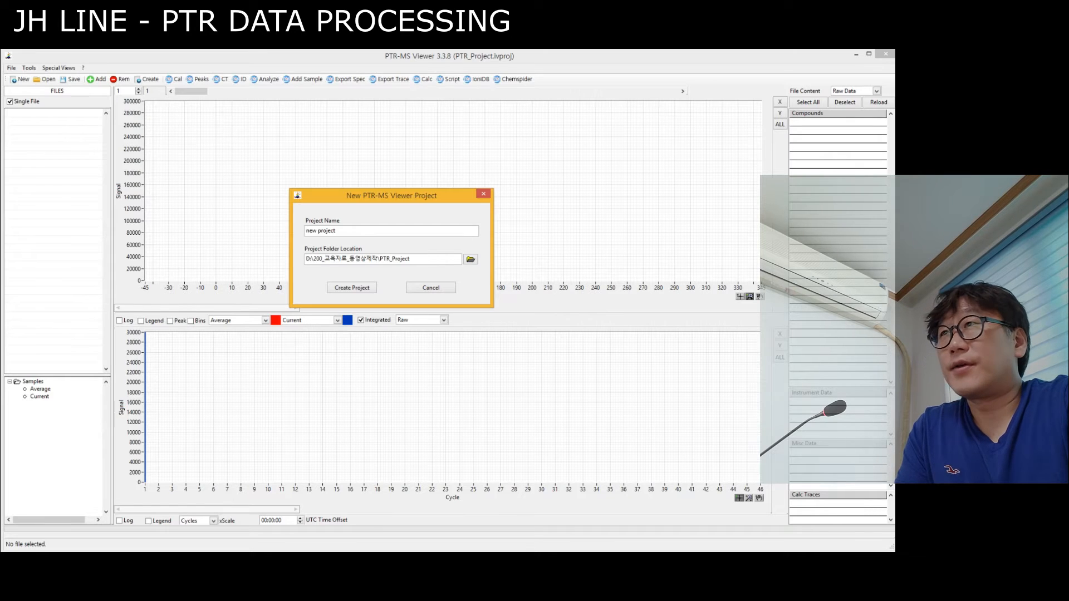
left_click(359, 288)
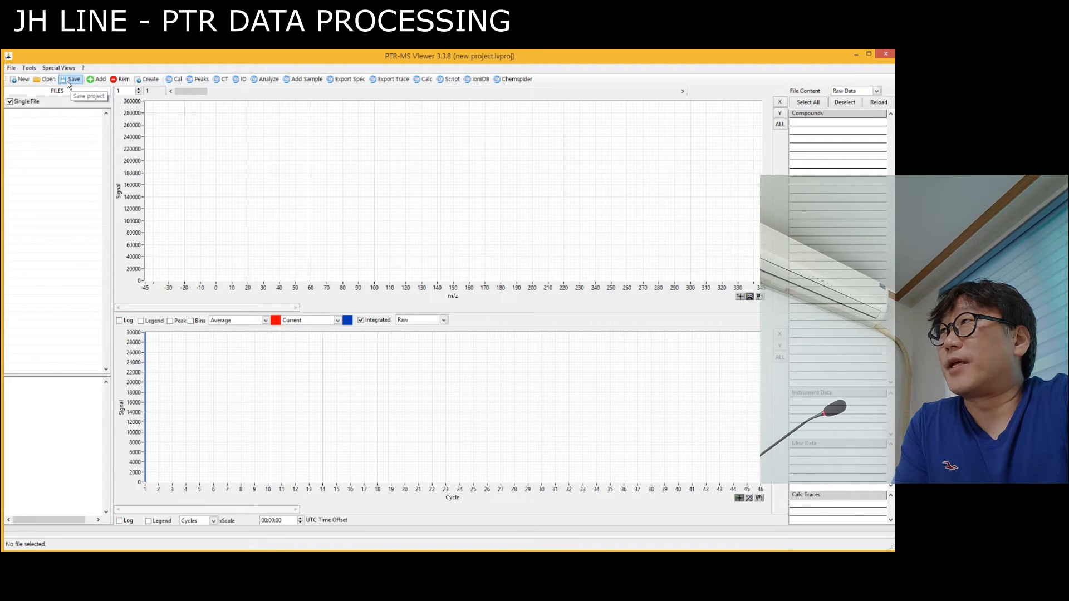
Add the _2020_07_06__15_00_03_484 measurement file to the new project.
left_click(97, 81)
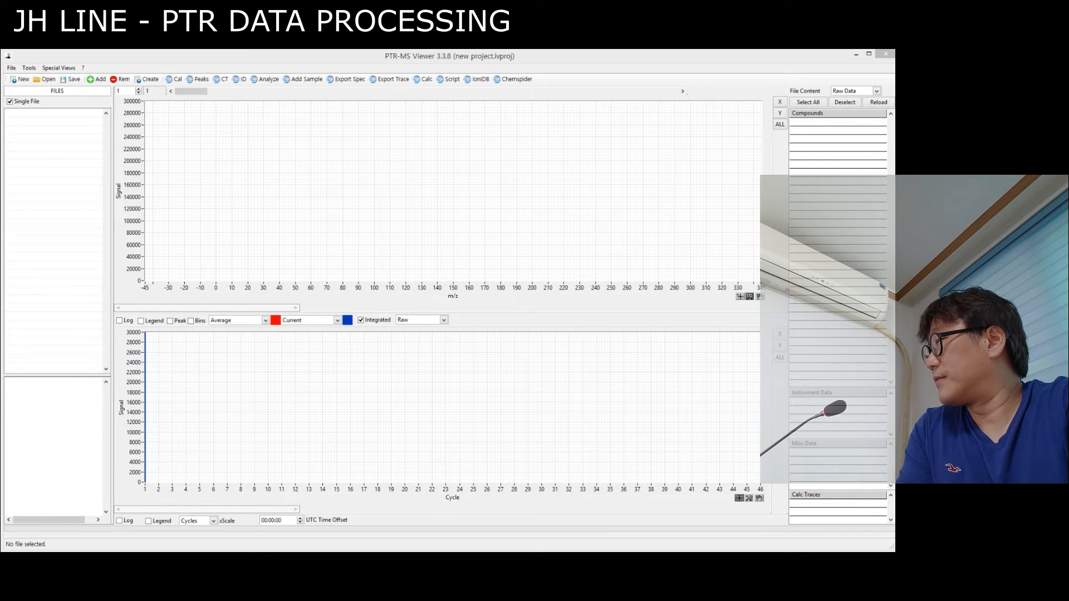
left_click_drag(894, 114, 391, 120)
left_click(561, 444)
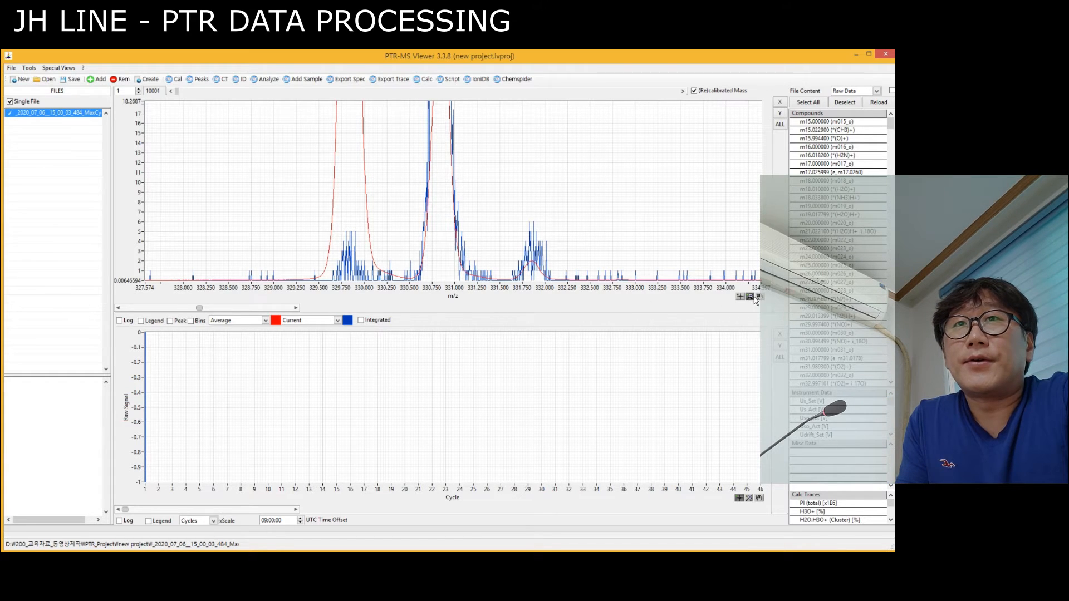
Autoscale both axes of the mass spectrum and the cycle axis of the trace graph.
left_click(780, 102)
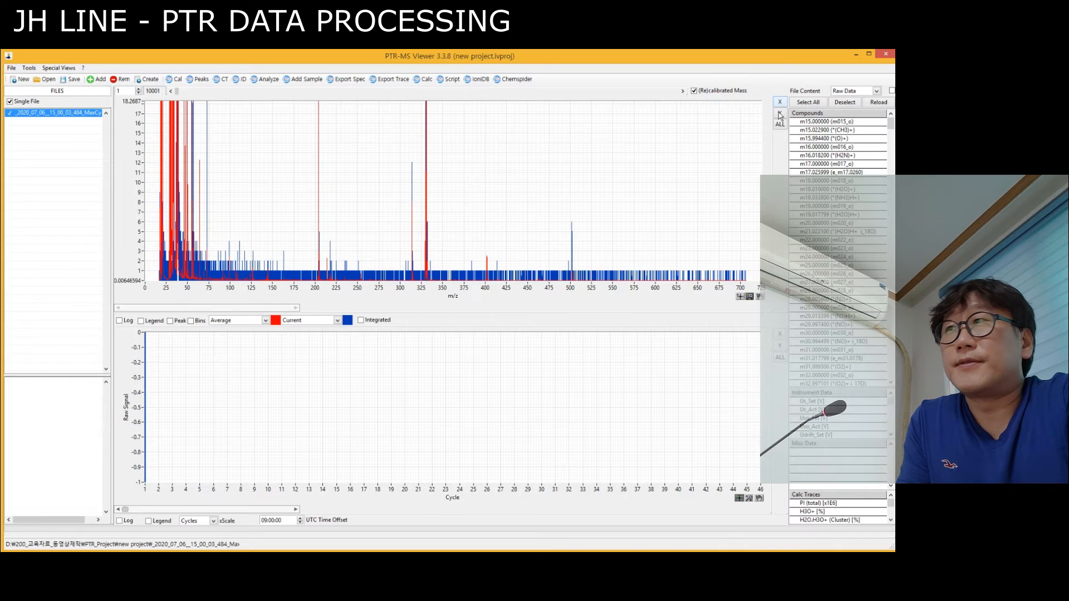
left_click(780, 114)
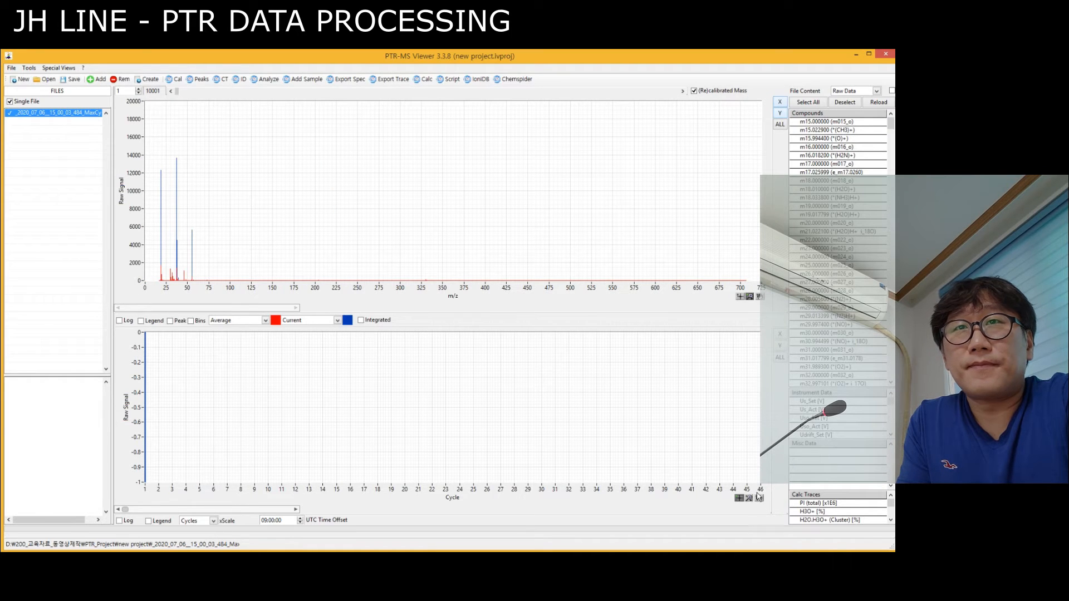
left_click(780, 334)
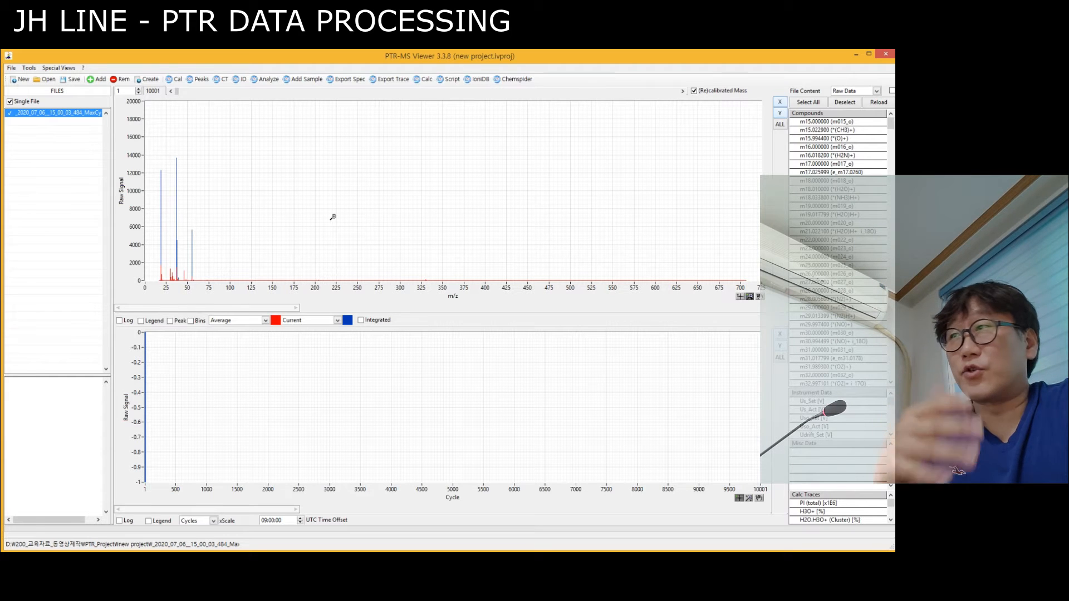
Display the mass spectrum on a logarithmic scale with Legend and Peak enabled, leaving Bins and Integrated off.
left_click(361, 321)
left_click(361, 320)
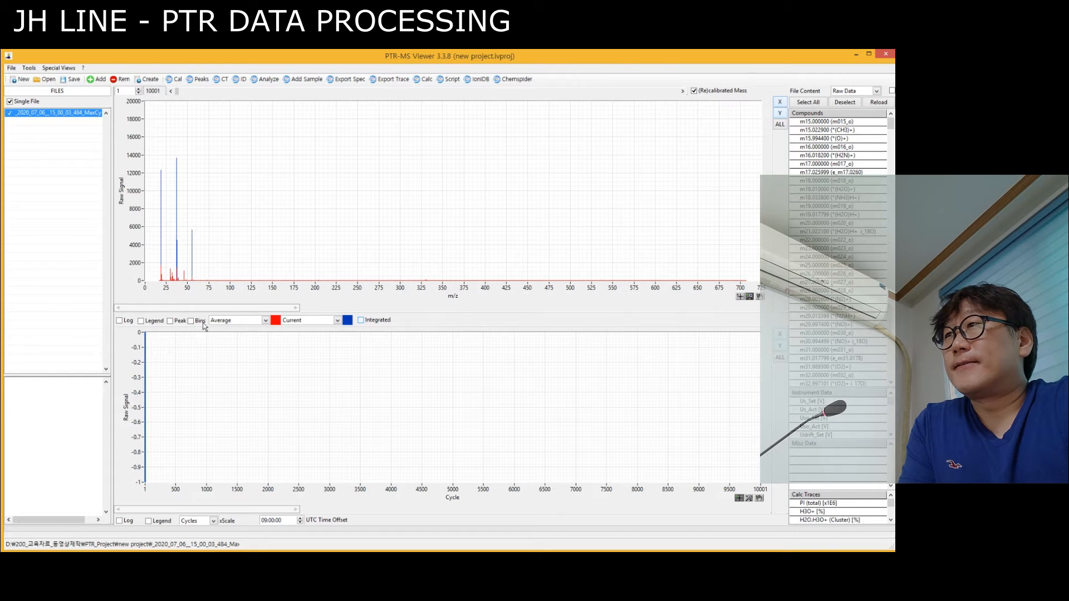
left_click(191, 321)
left_click(193, 322)
left_click(170, 321)
left_click(140, 322)
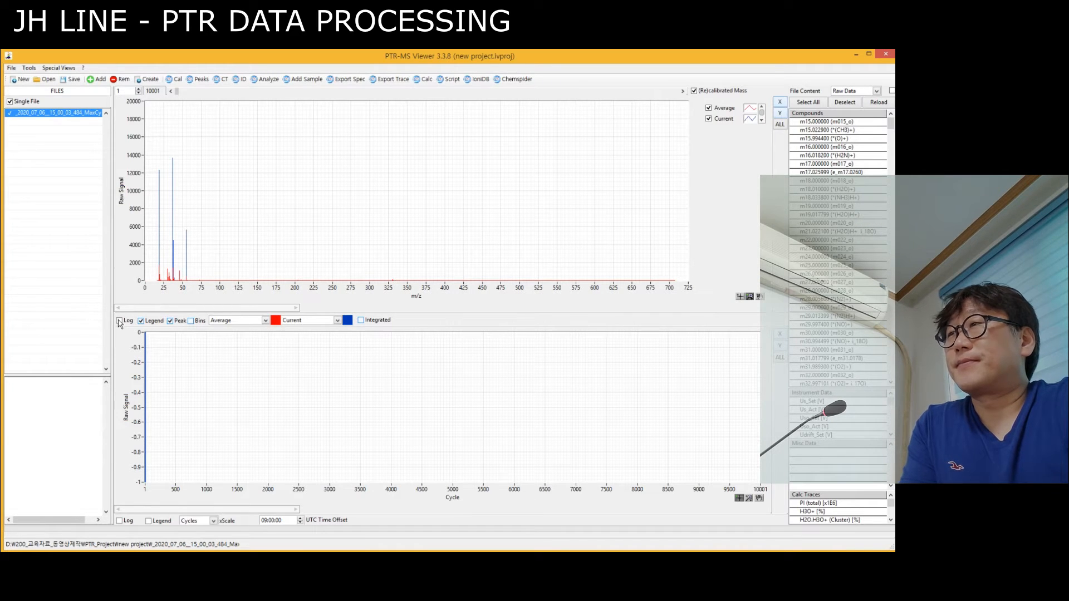
left_click(119, 321)
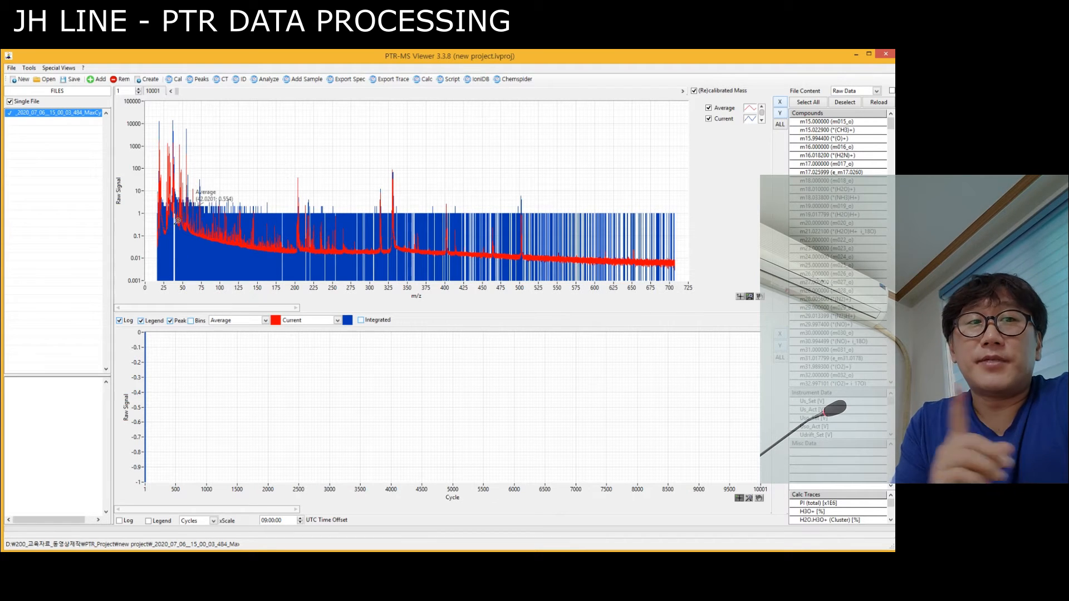
Open the mass calibration for the loaded file and choose the 4-point calibration mode.
left_click(179, 83)
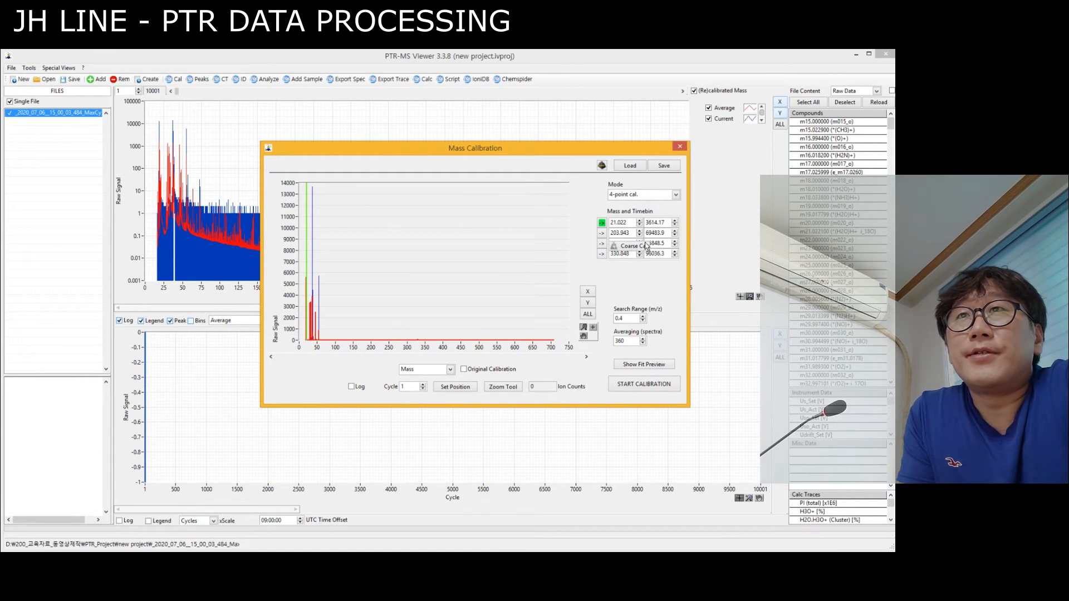
left_click(630, 196)
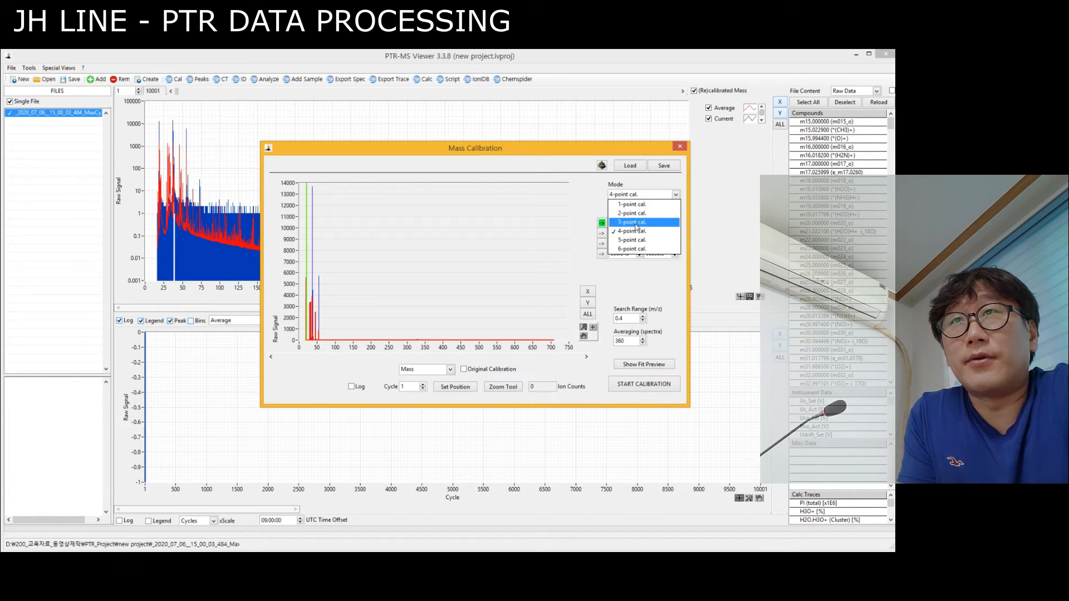
left_click(633, 231)
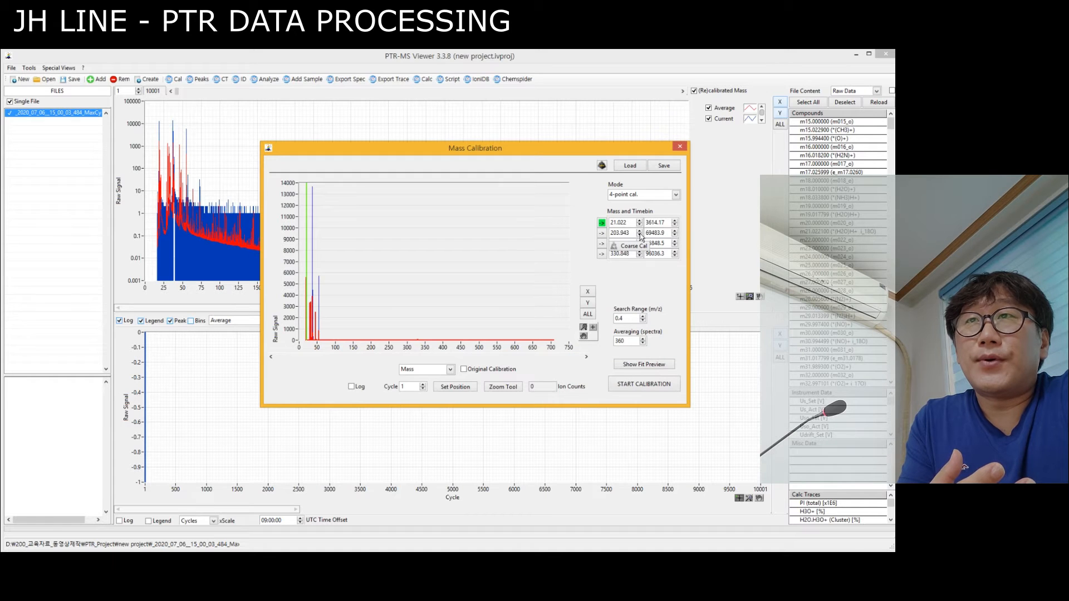
left_click_drag(625, 317, 608, 315)
left_click(621, 300)
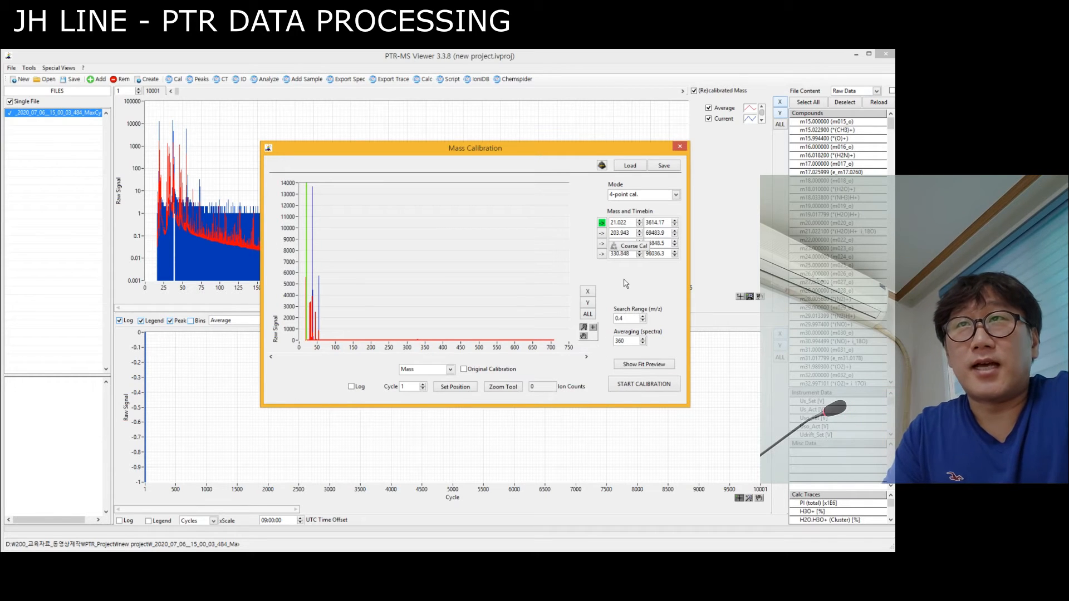
Jump to the 21.022 calibration peak and align the marker with its apex at timebin 3614.16.
left_click(602, 223)
left_click_drag(430, 205, 396, 212)
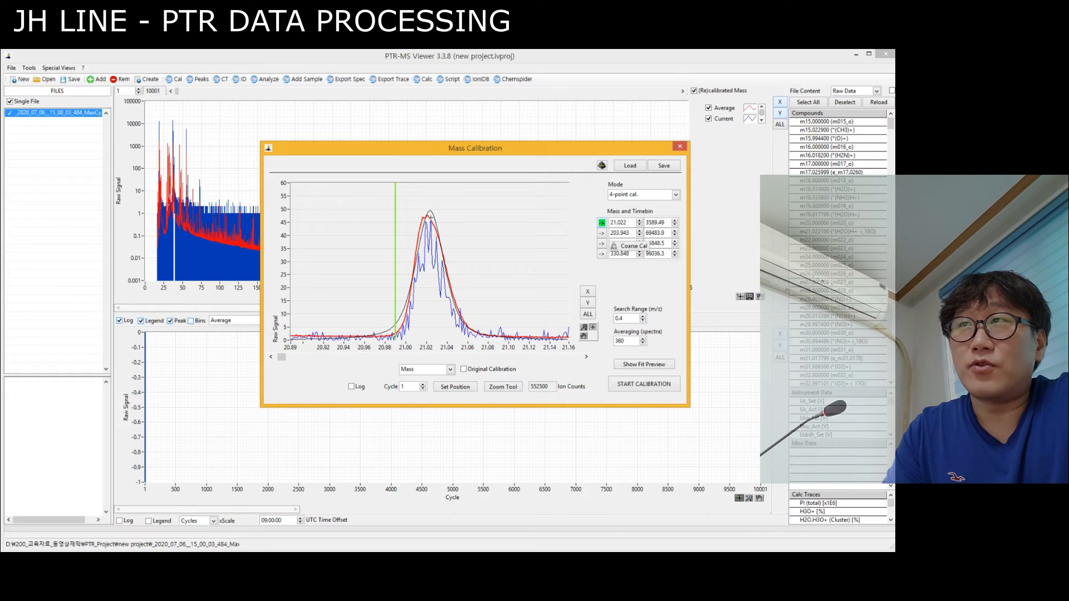
left_click_drag(626, 340, 594, 344)
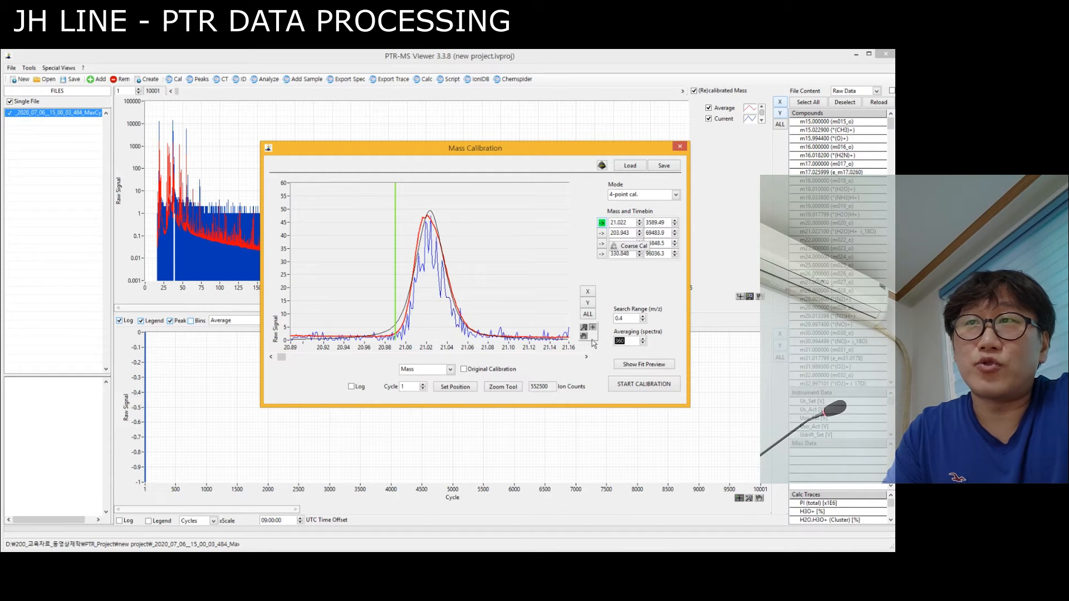
left_click(430, 215)
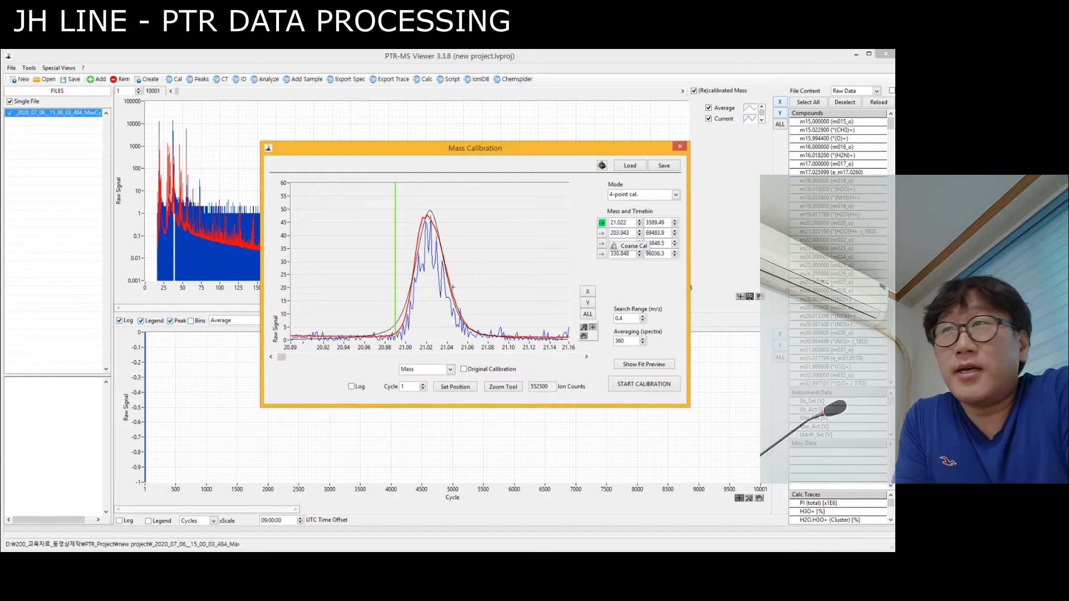
left_click_drag(395, 200, 428, 210)
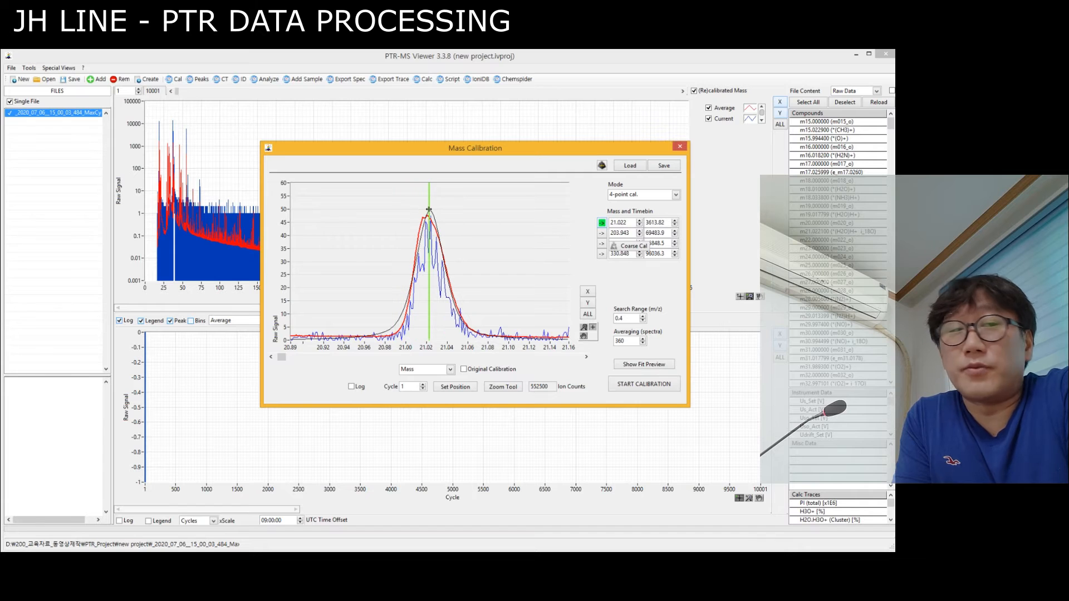
left_click_drag(429, 210, 430, 210)
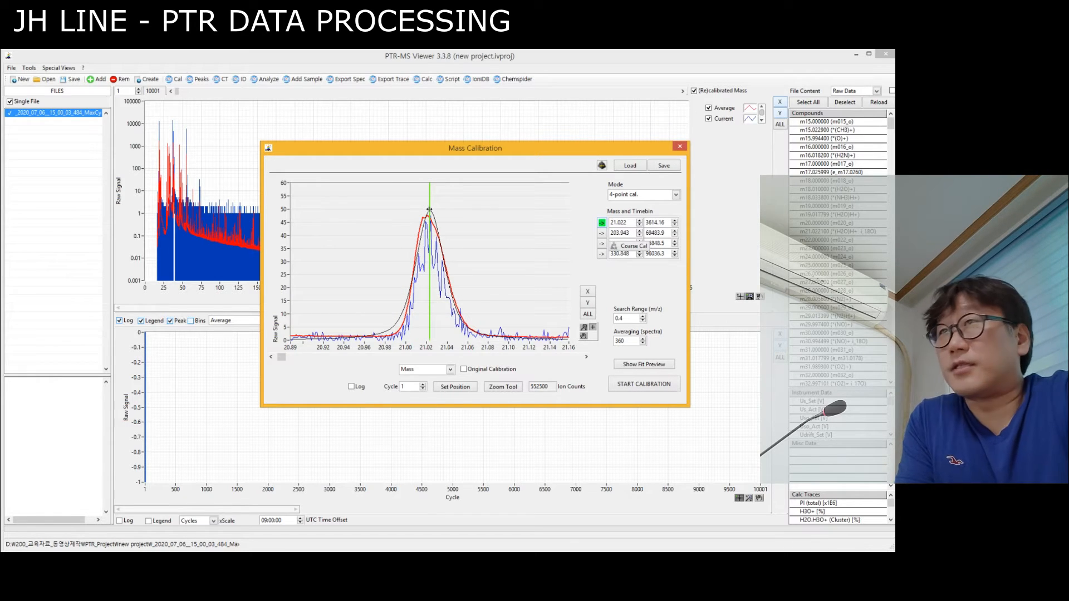
Check the marker alignment on each of the four calibration peaks: 21.022, 203.943, 329.84 and 330.848.
left_click(602, 234)
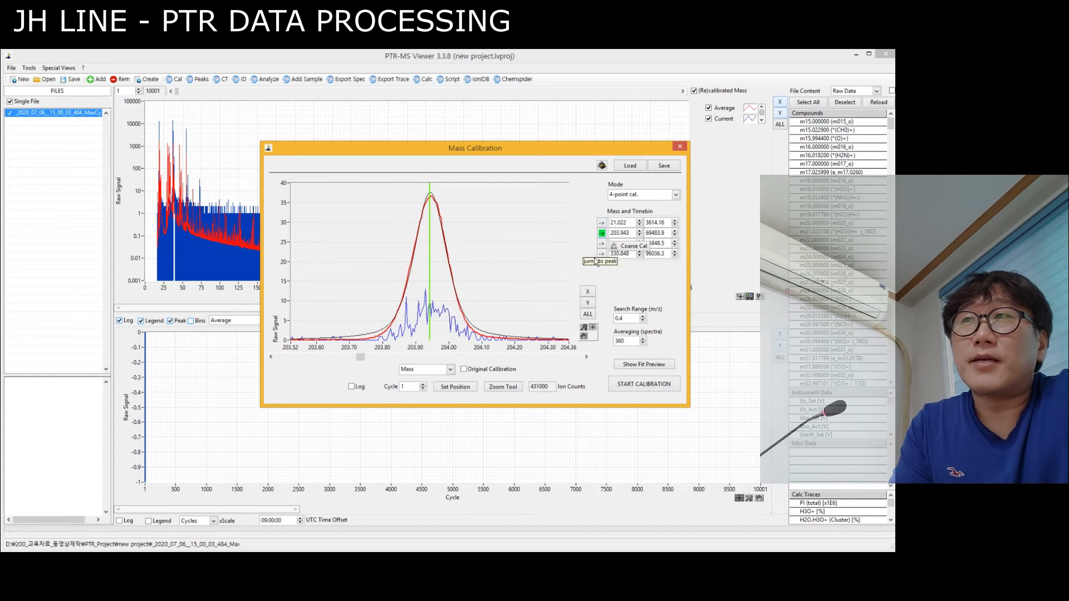
left_click(602, 244)
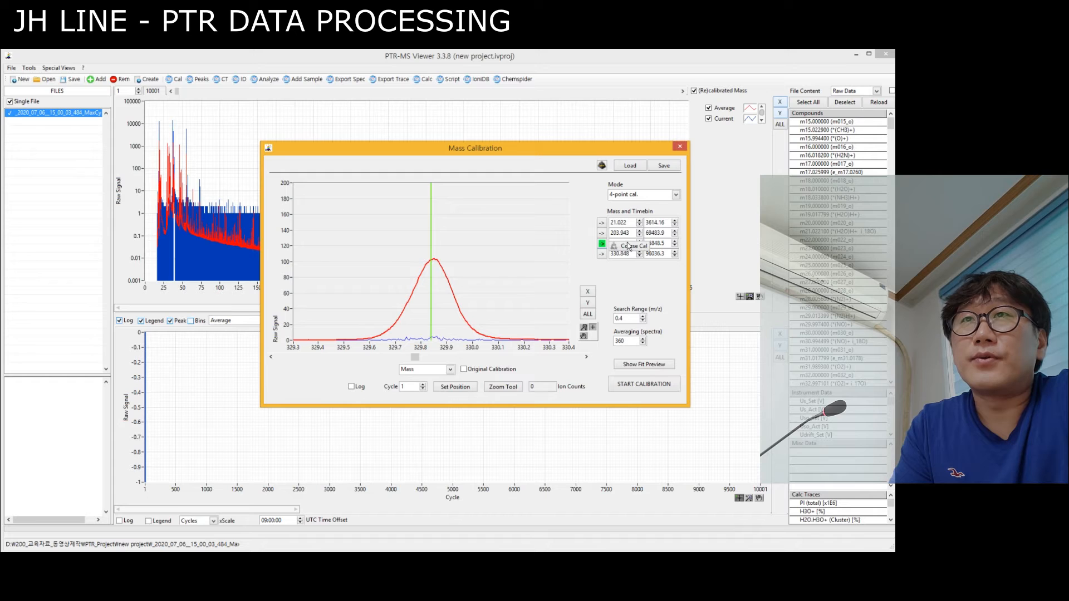
left_click(602, 254)
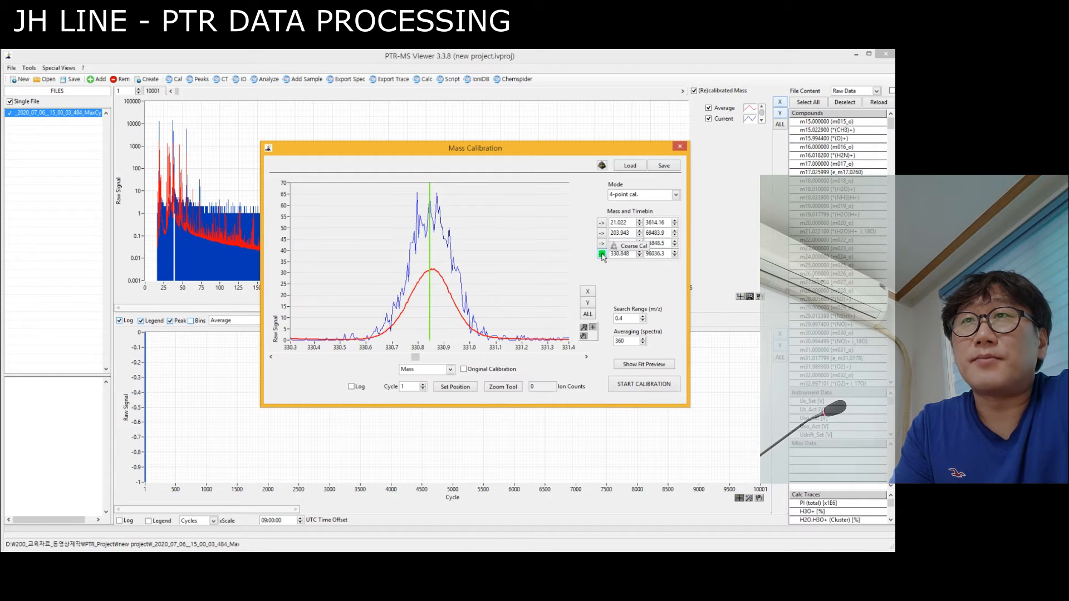
left_click(602, 223)
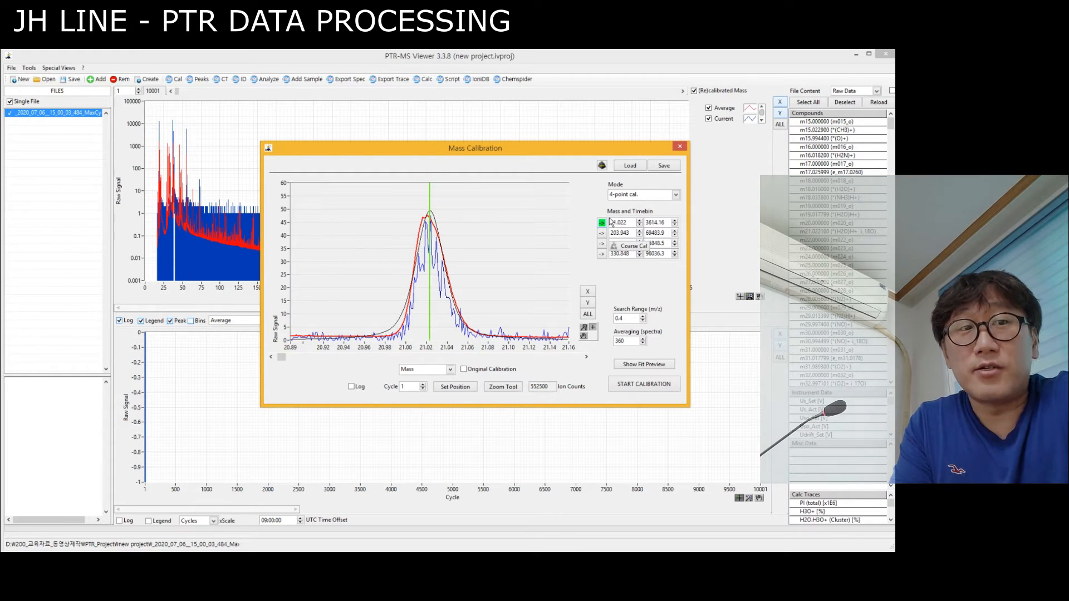
left_click(602, 233)
left_click(601, 244)
left_click(602, 255)
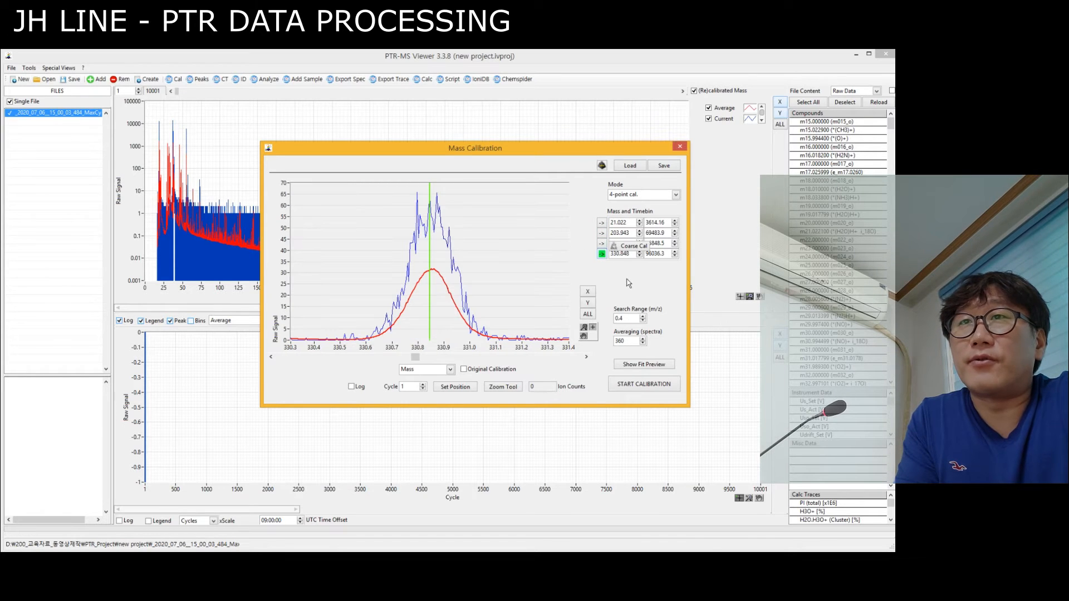
Examine the mass calibration fit preview for the fit curve and the mass error of each point.
left_click(636, 365)
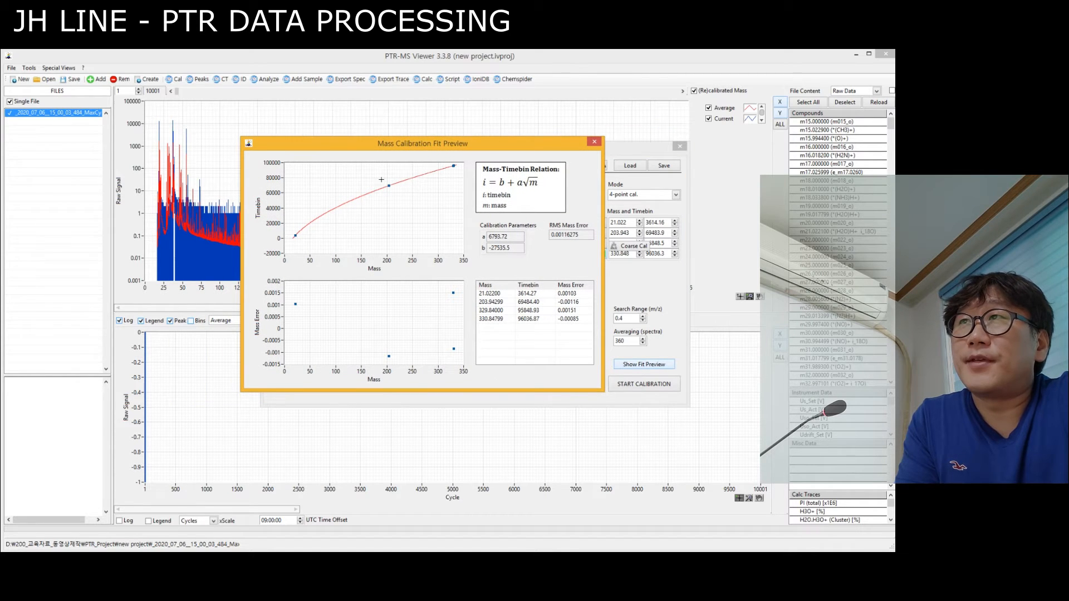
left_click_drag(426, 148, 450, 147)
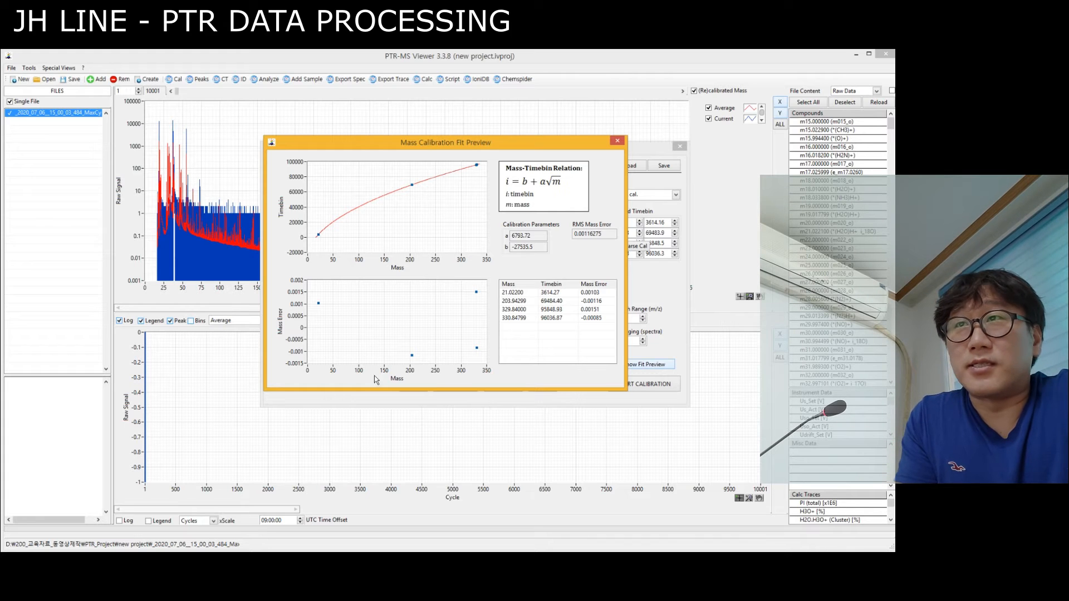
left_click(617, 140)
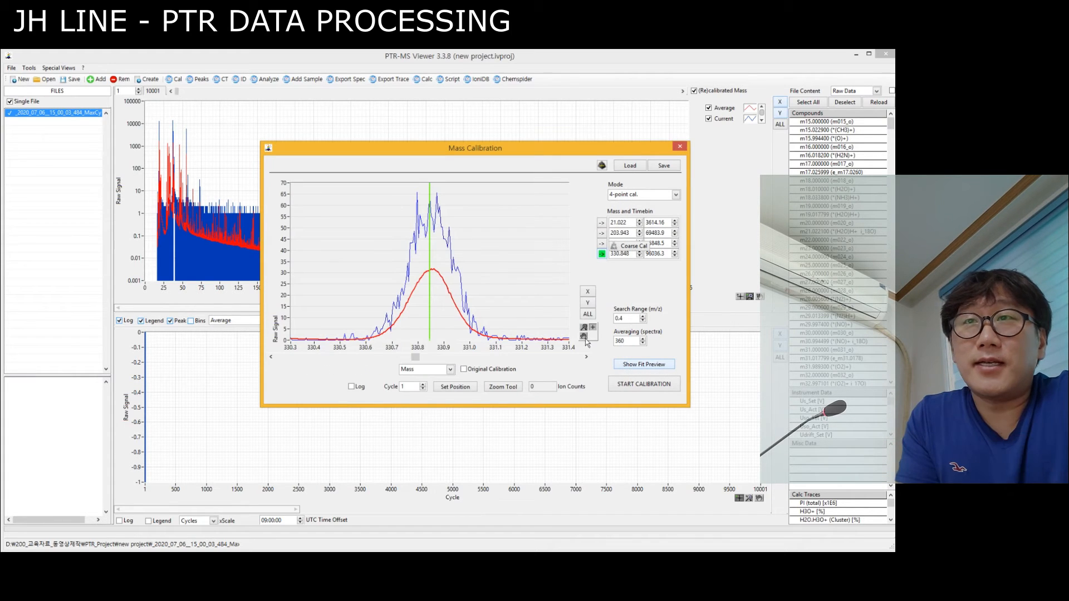
Run the 4-point mass calibration and close the resulting root-mean-square error plot.
left_click(627, 386)
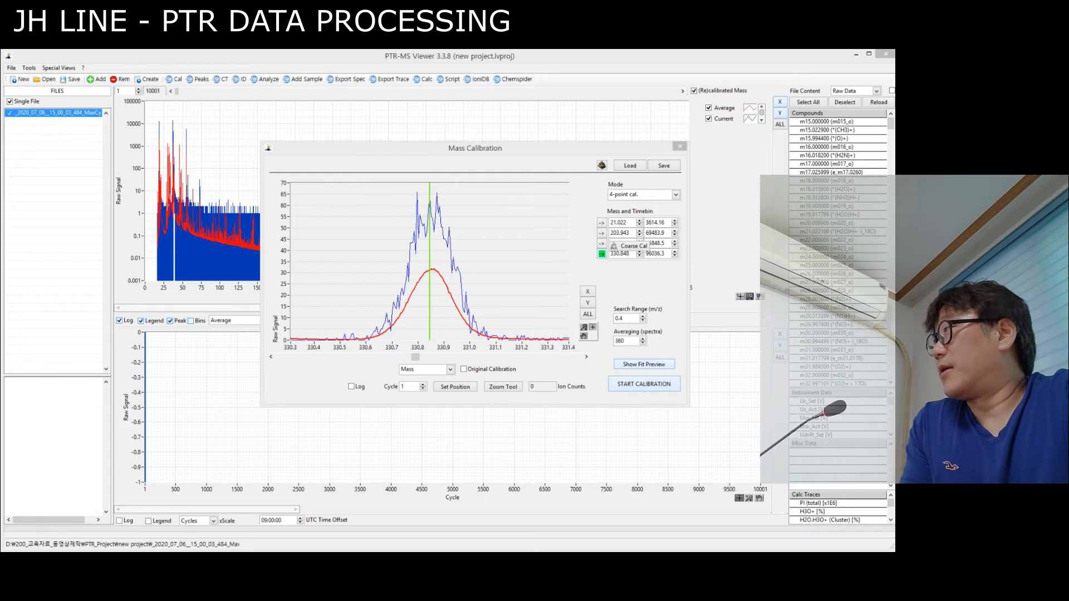
left_click_drag(613, 172, 555, 193)
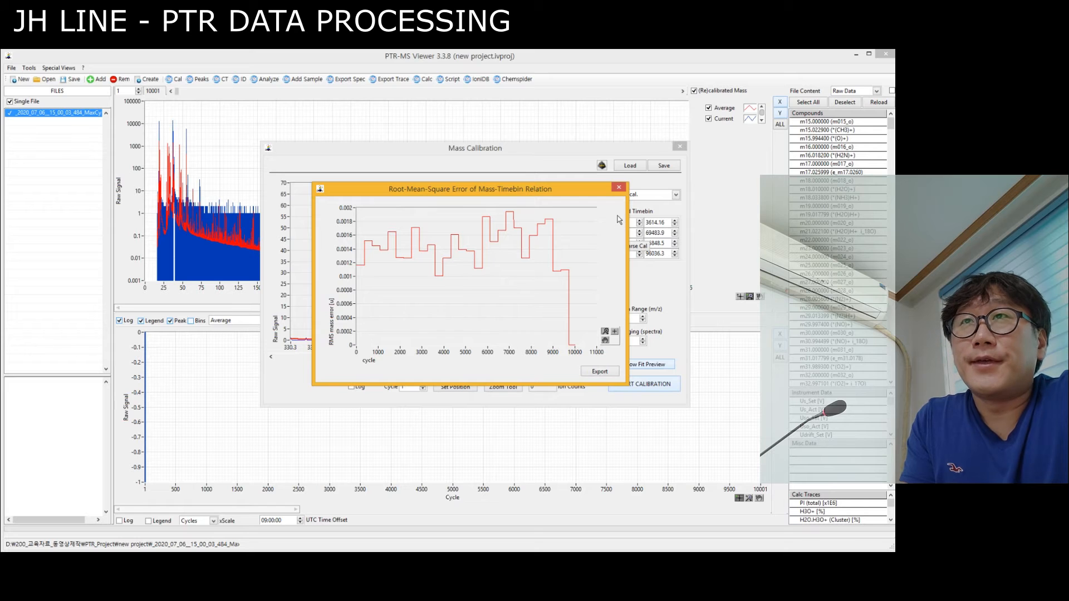
left_click(618, 187)
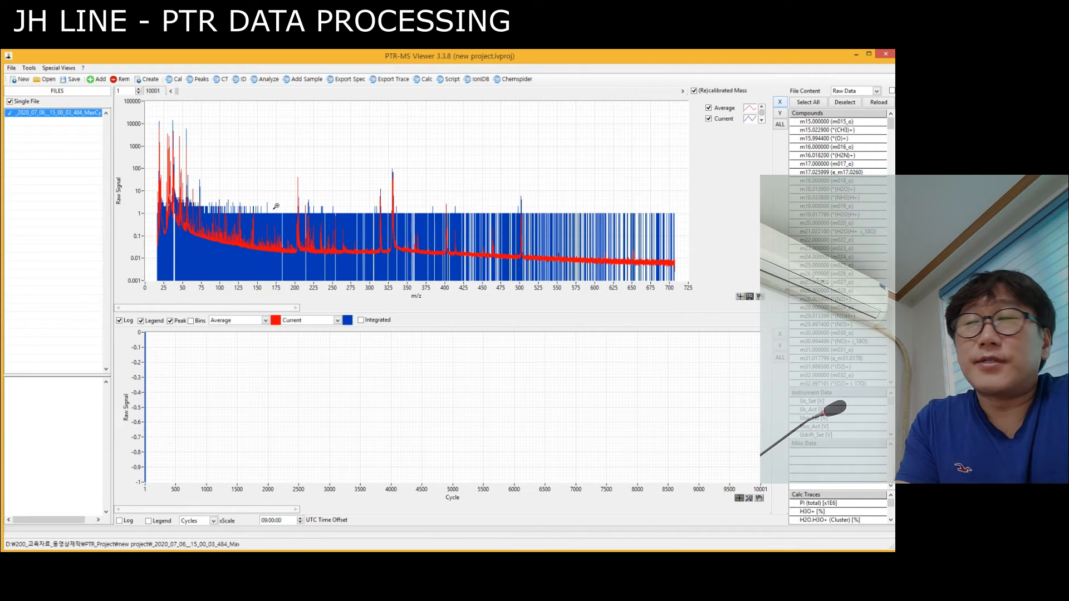
Open the peak table editor and display the average spectrum with the mass range widened around the peak at m/z 42.
left_click(199, 80)
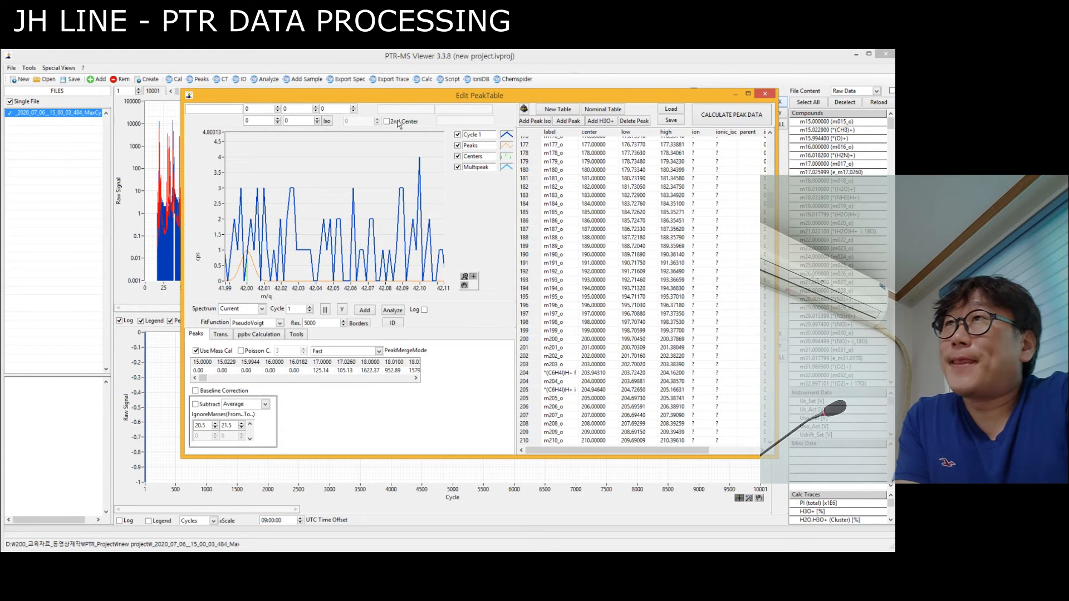
left_click_drag(407, 99, 392, 93)
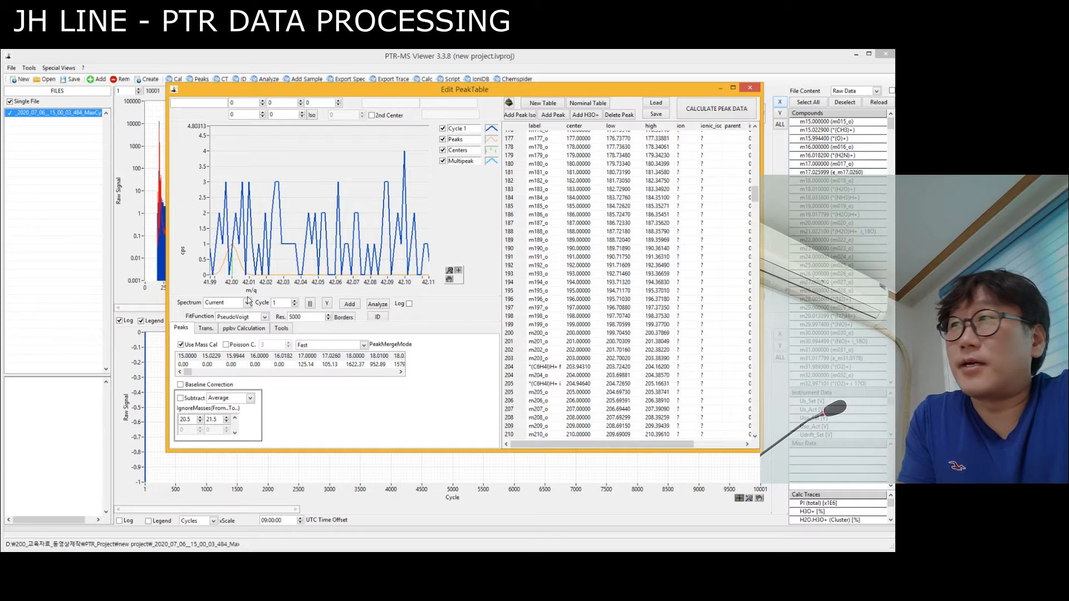
left_click(248, 303)
left_click(182, 282)
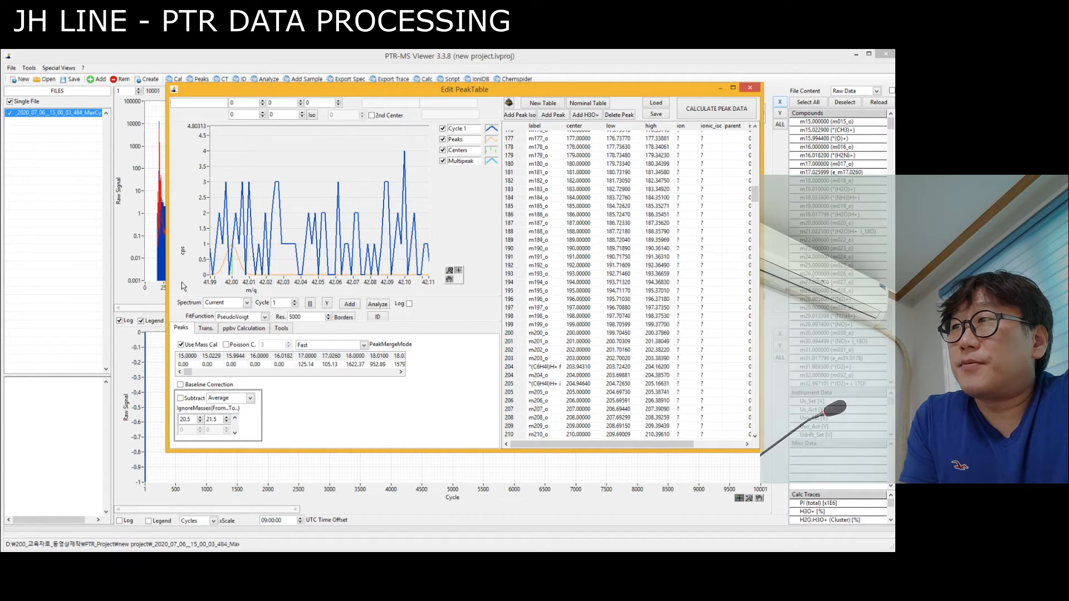
left_click(246, 302)
left_click(223, 314)
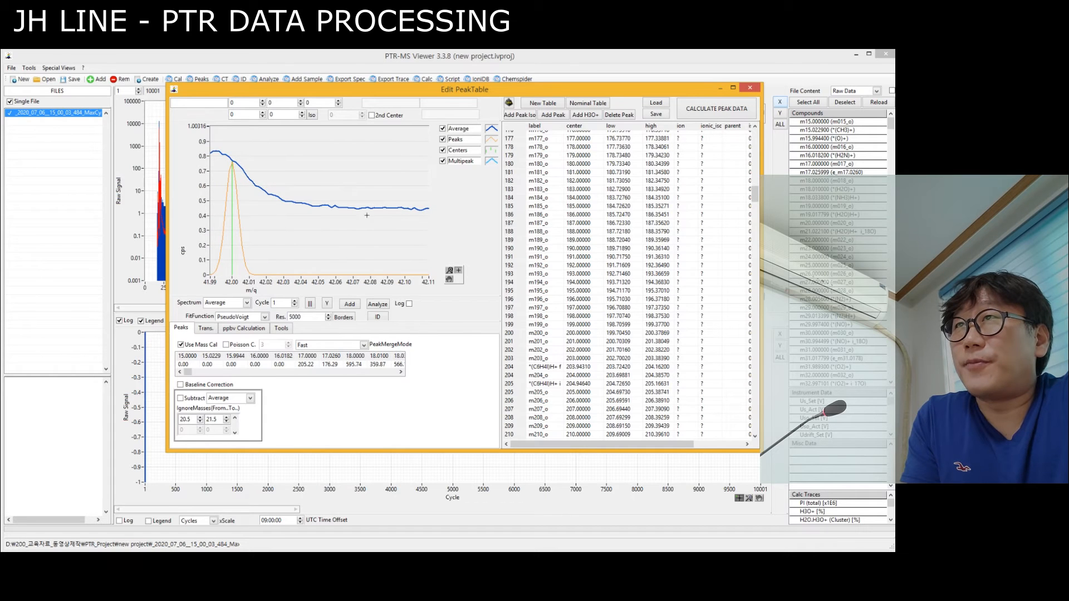
scroll(326, 198, "down", 5)
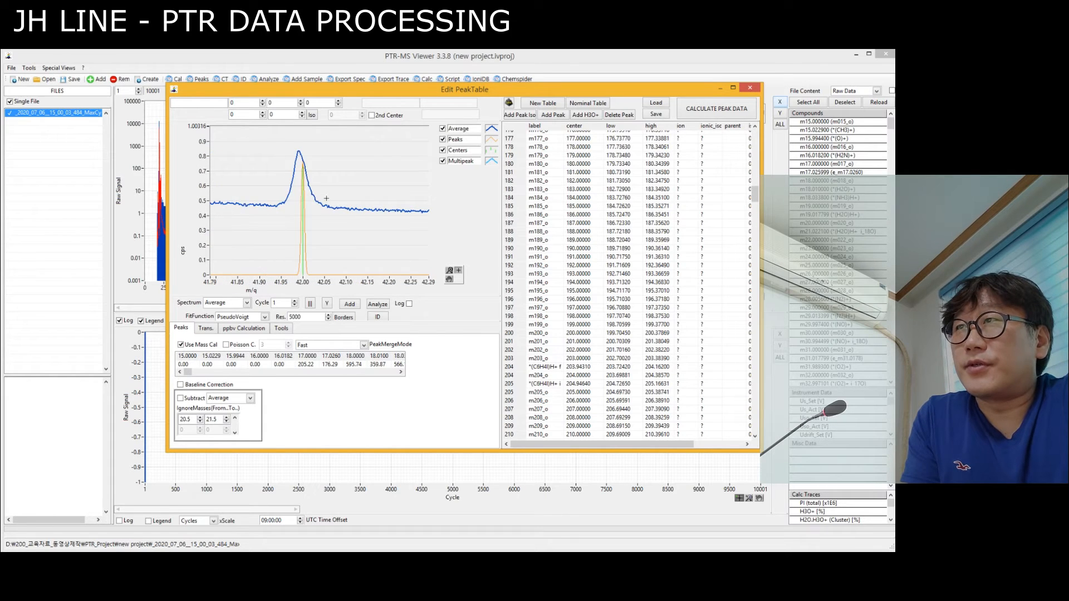
left_click(410, 304)
left_click(409, 304)
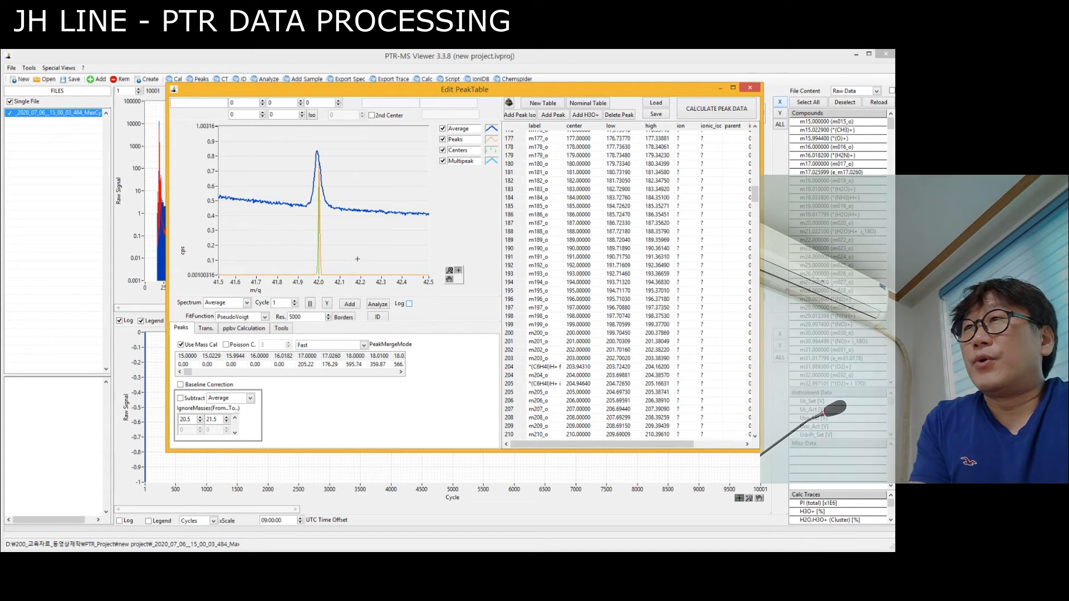
left_click_drag(756, 195, 761, 127)
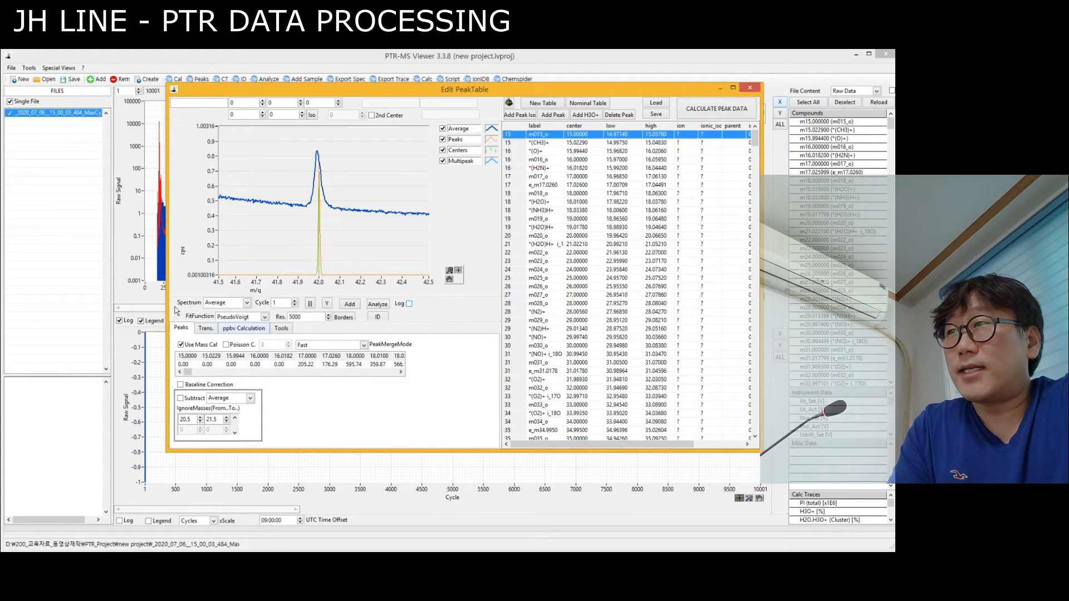
Review the peak table's transmission curve, ppbv calculation parameters and automatic peak search settings.
left_click(203, 330)
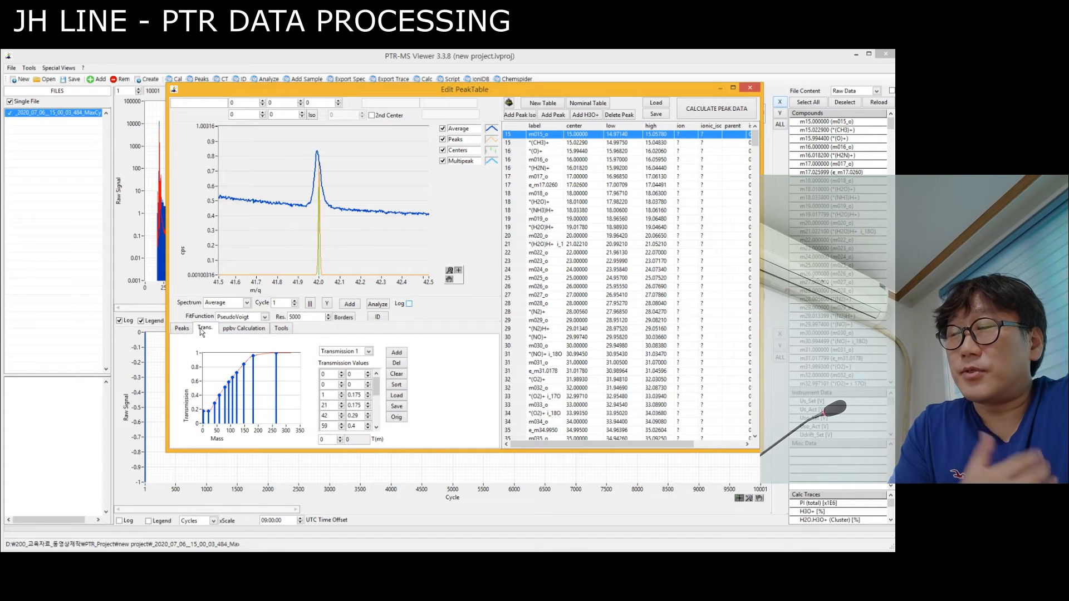
left_click(237, 331)
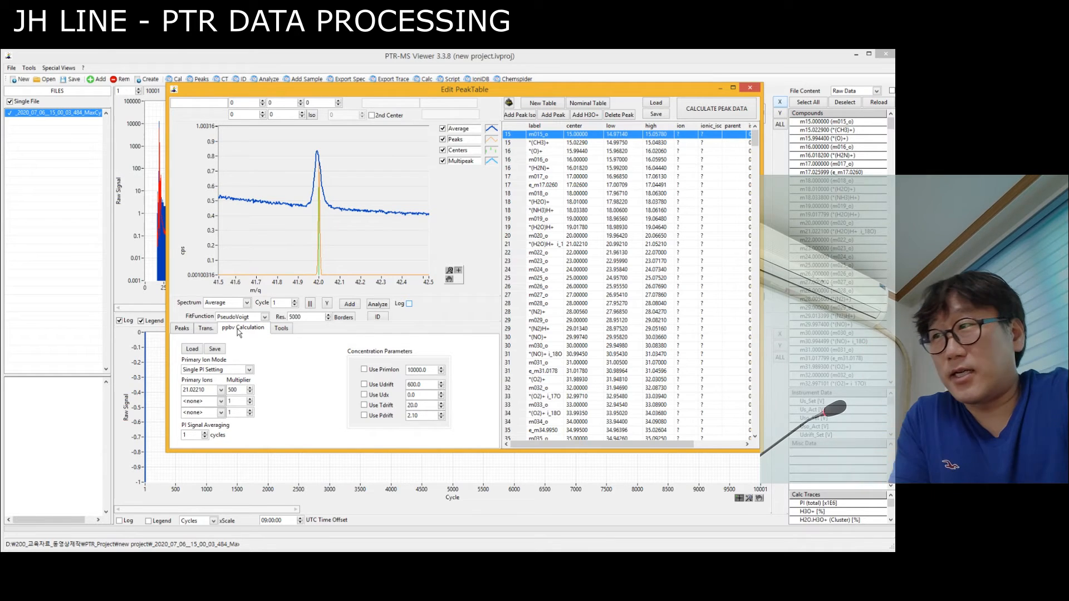
left_click(281, 330)
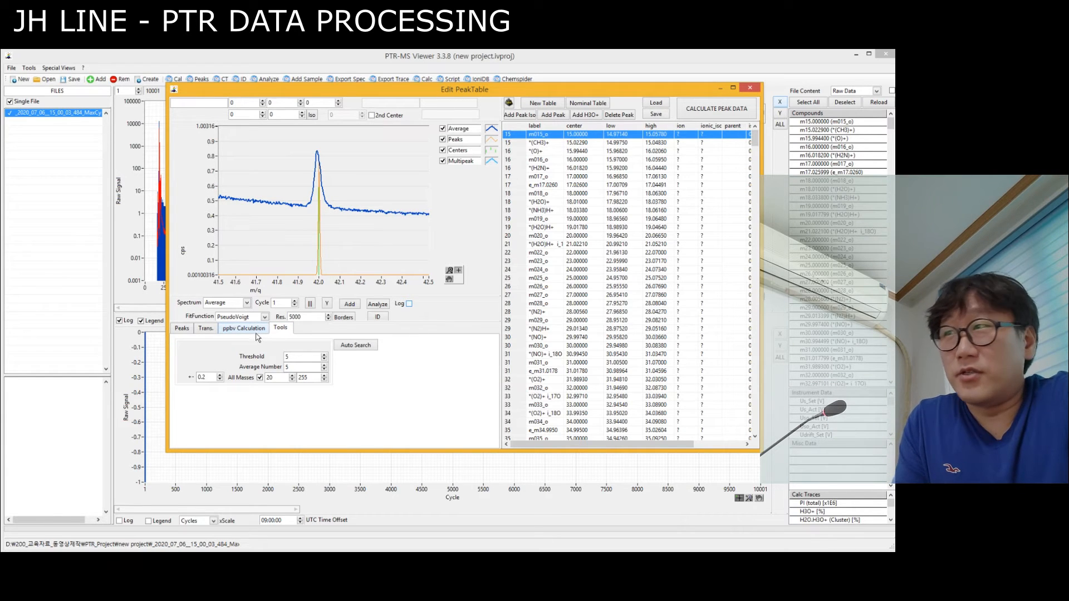
left_click(204, 333)
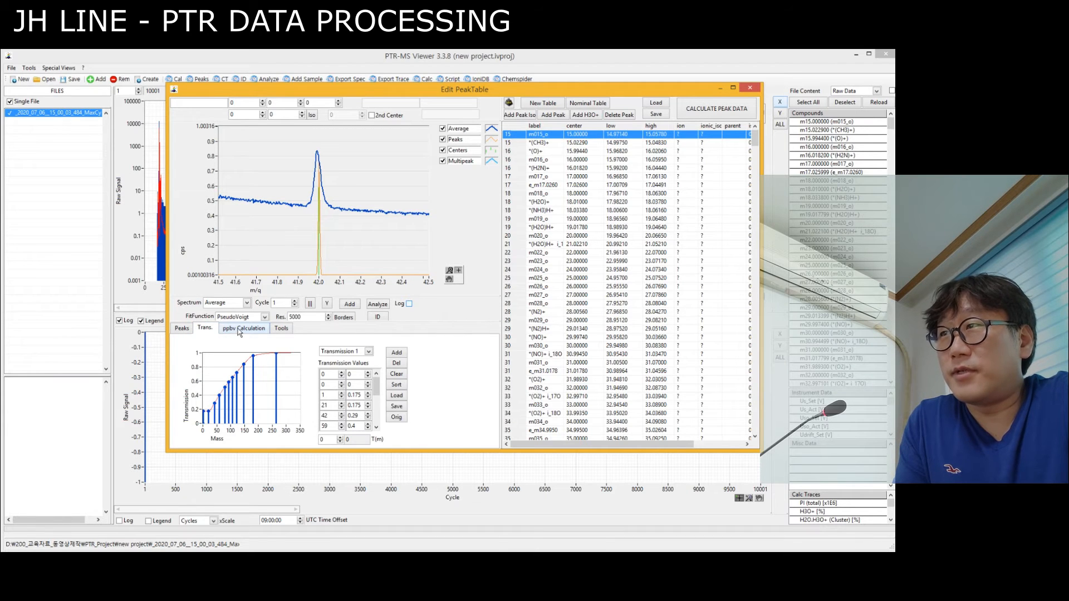
left_click(238, 329)
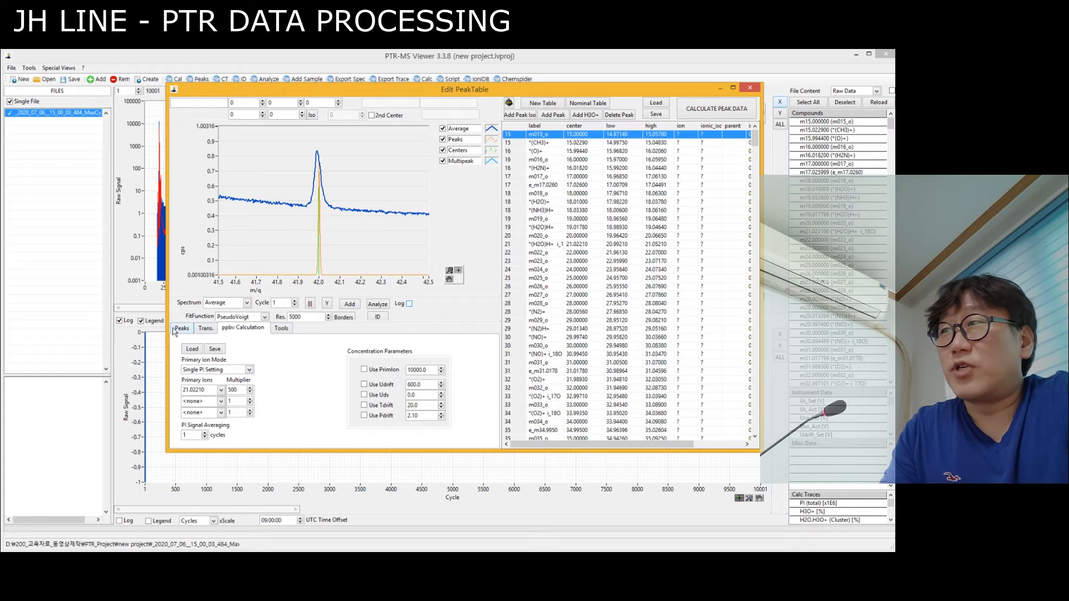
left_click(207, 330)
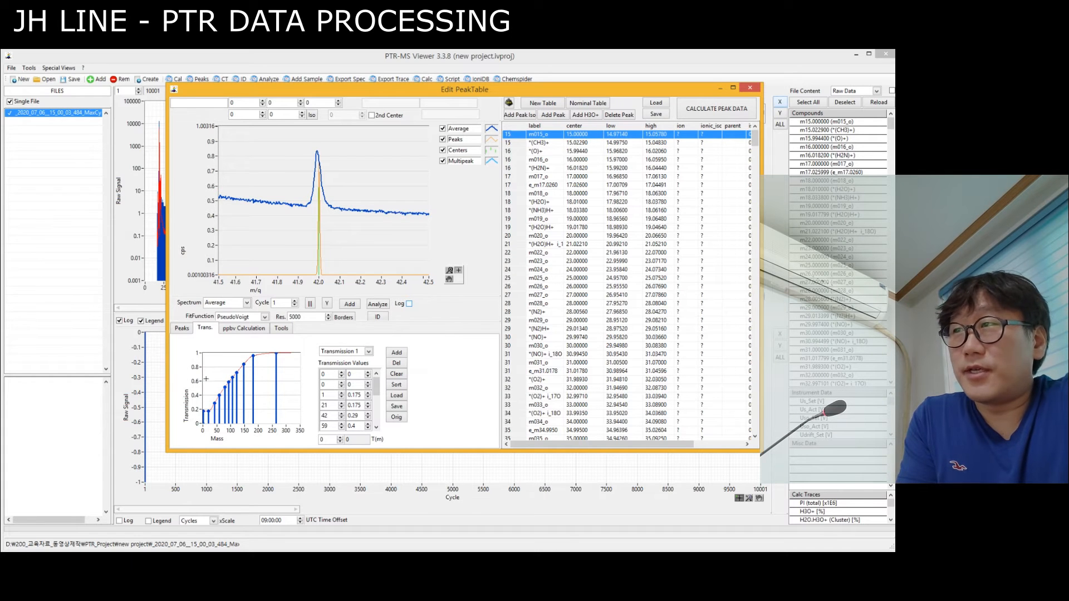
left_click(250, 331)
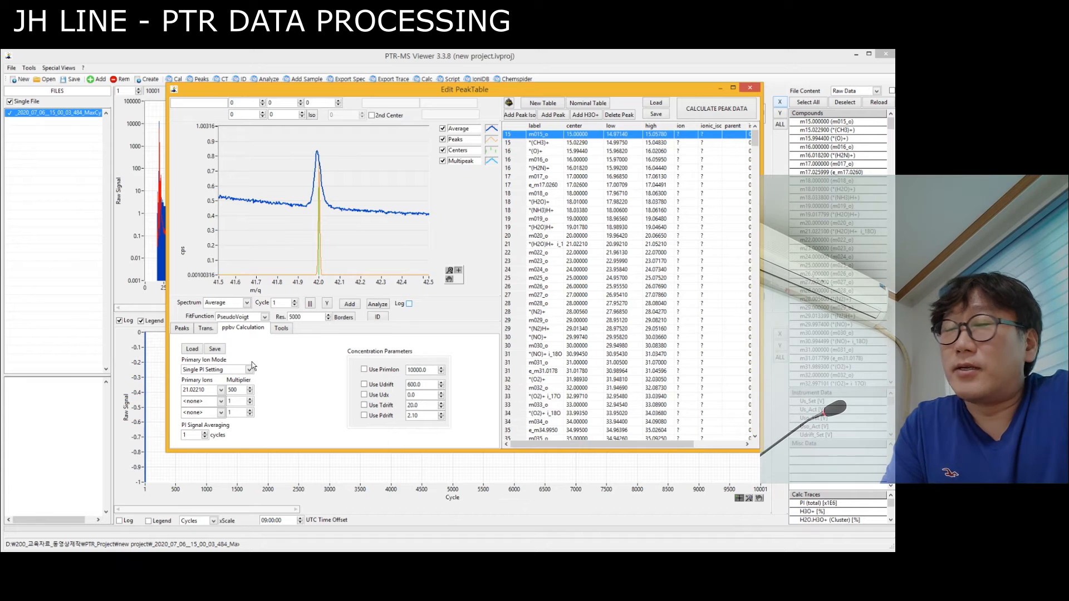
left_click(206, 328)
left_click(250, 330)
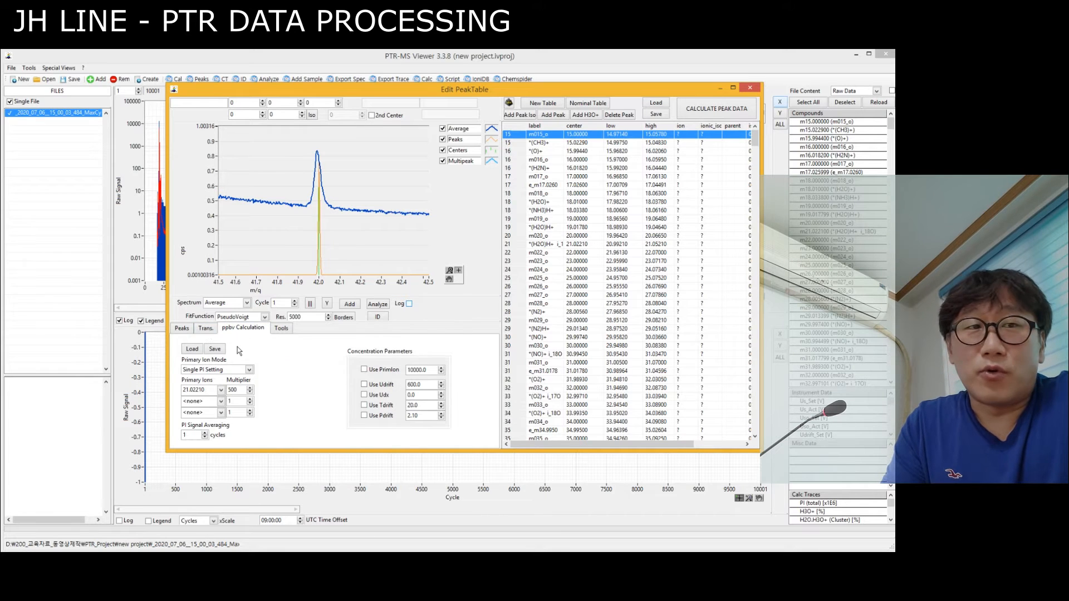
left_click(206, 330)
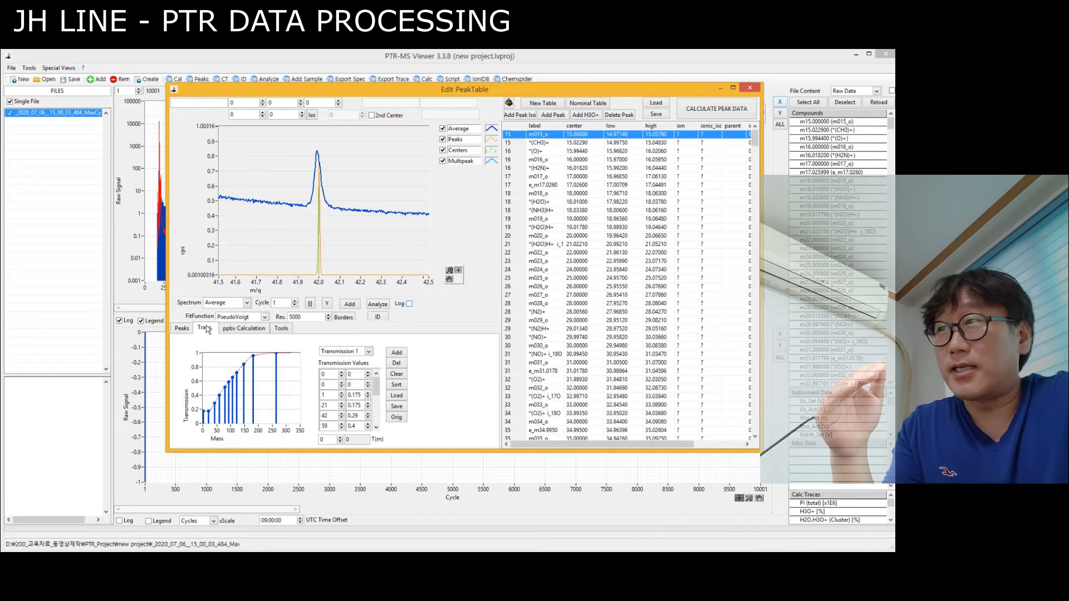
left_click(242, 329)
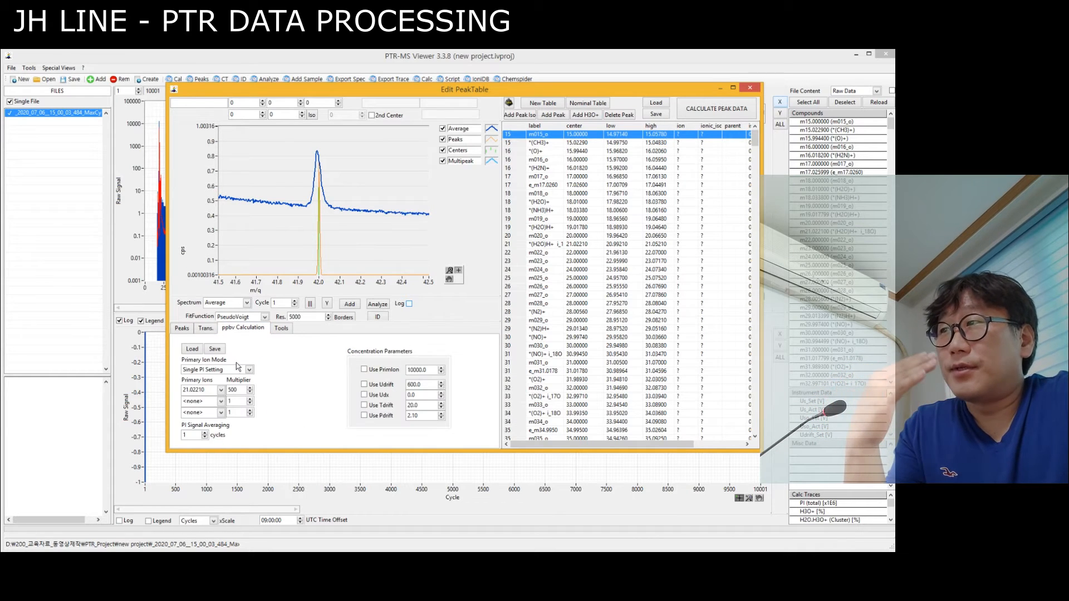
Try the Multiple PI Settings primary ion mode, dismiss the notice and return to Single PI Setting.
left_click(242, 370)
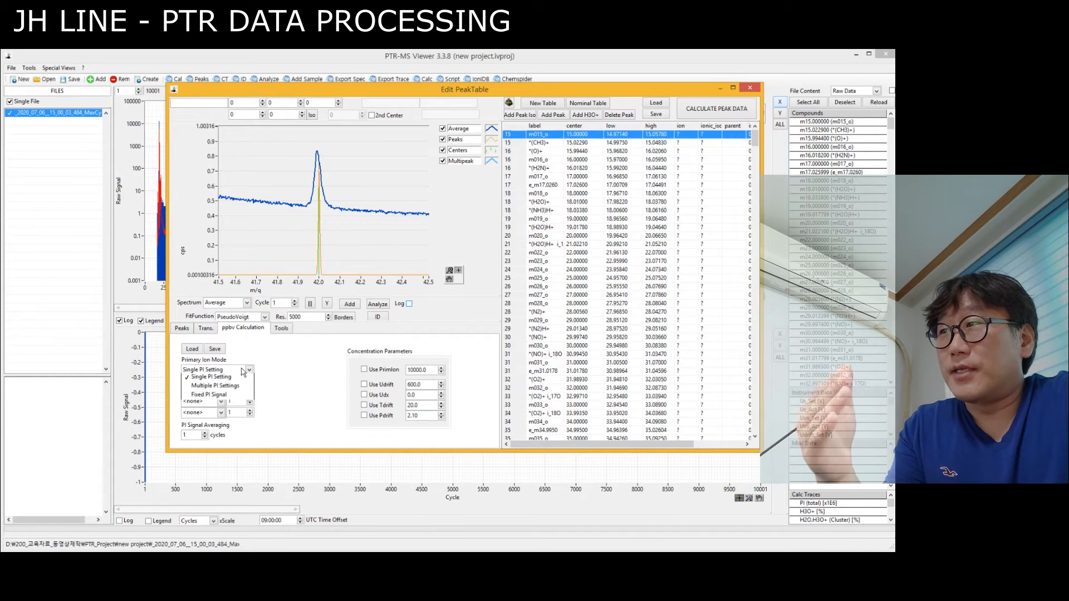
left_click(234, 386)
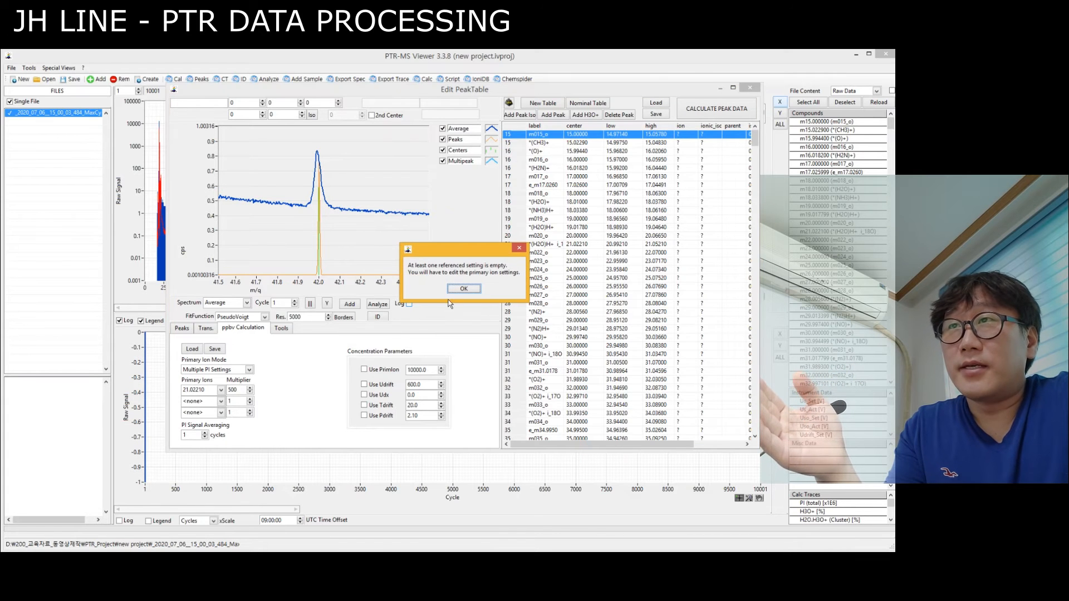
left_click(464, 289)
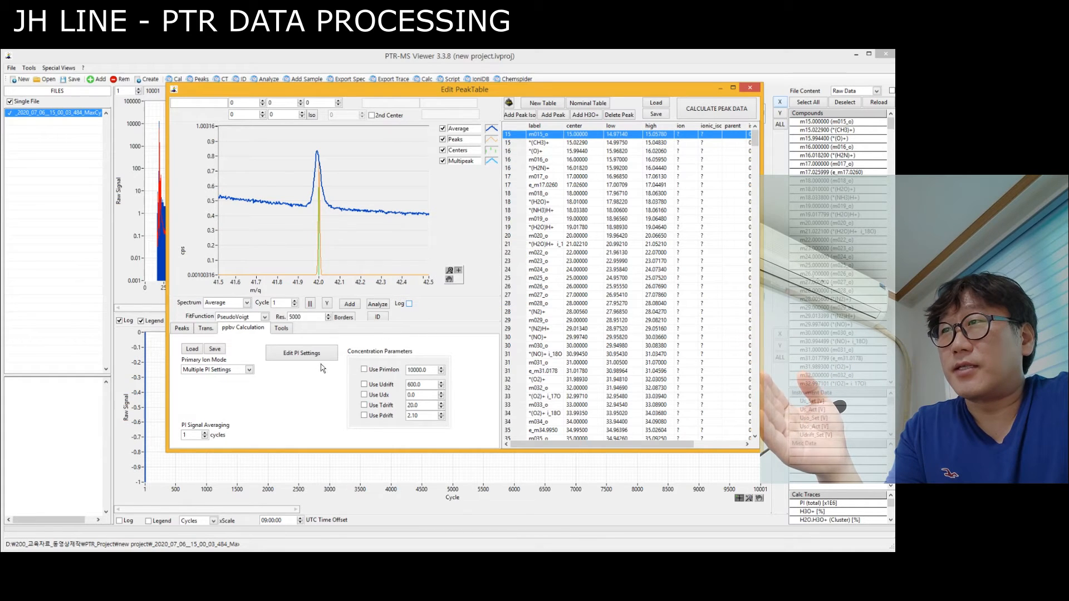
left_click(243, 369)
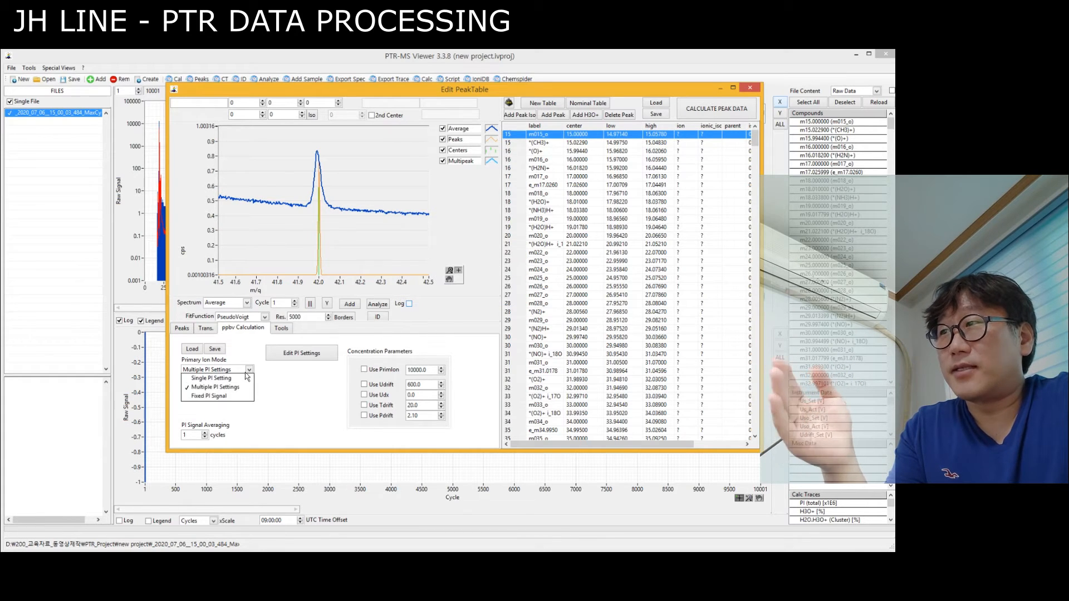
left_click(291, 372)
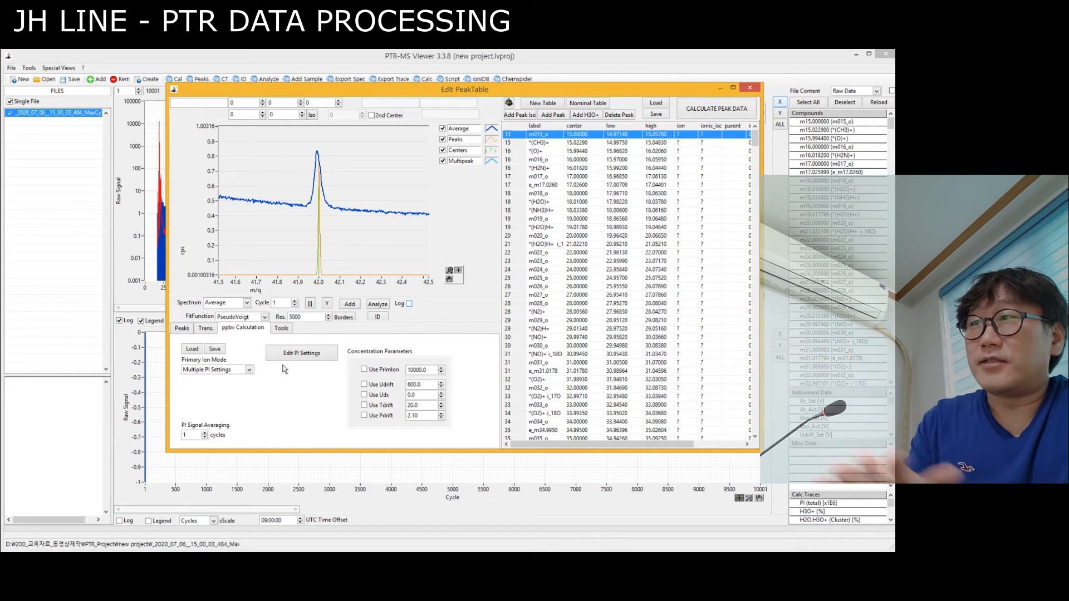
left_click(246, 372)
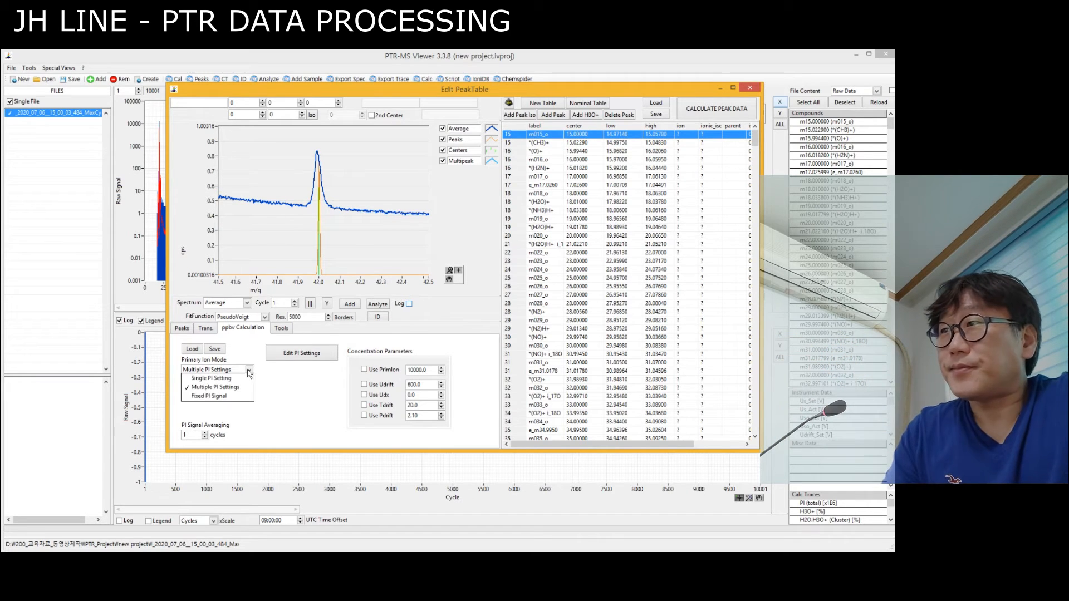
left_click(230, 378)
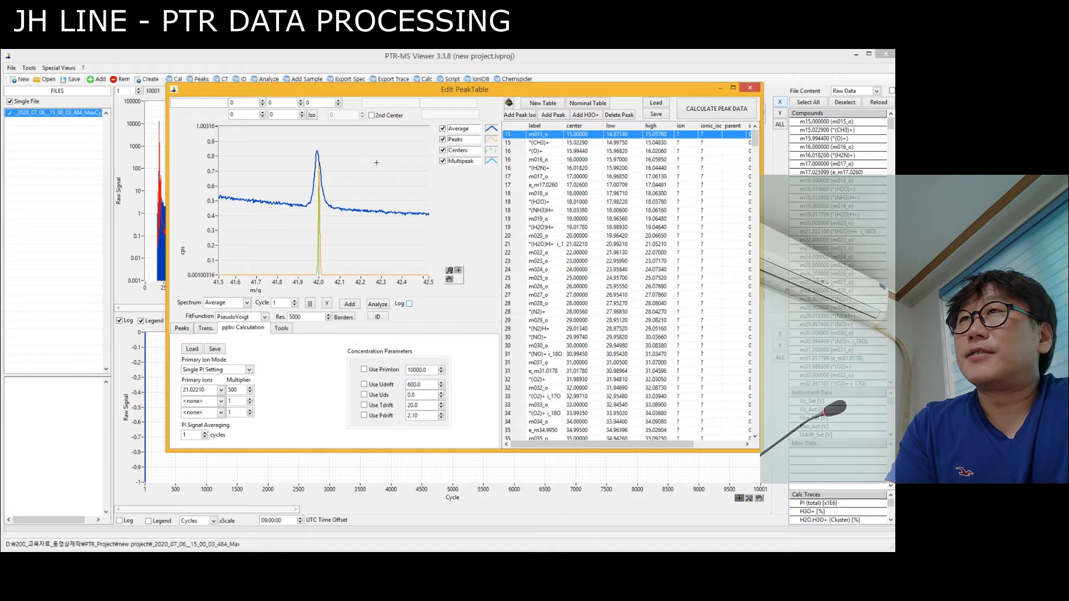
Inspect the shape, center and borders of the low-mass peaks between m/z 15 and 19 in the peak table.
left_click(536, 152)
left_click(539, 186)
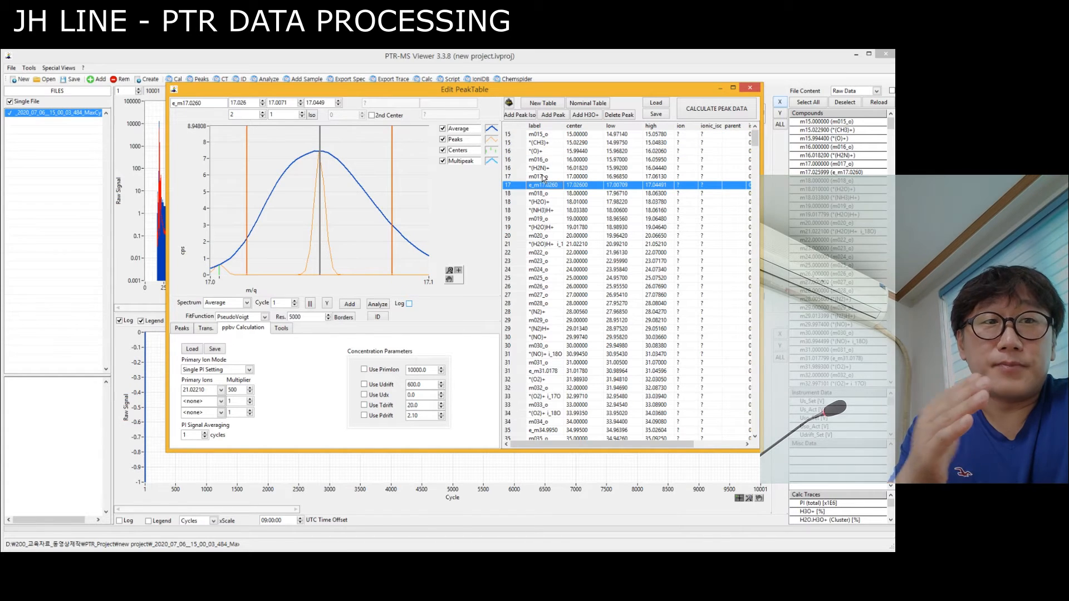
left_click(544, 194)
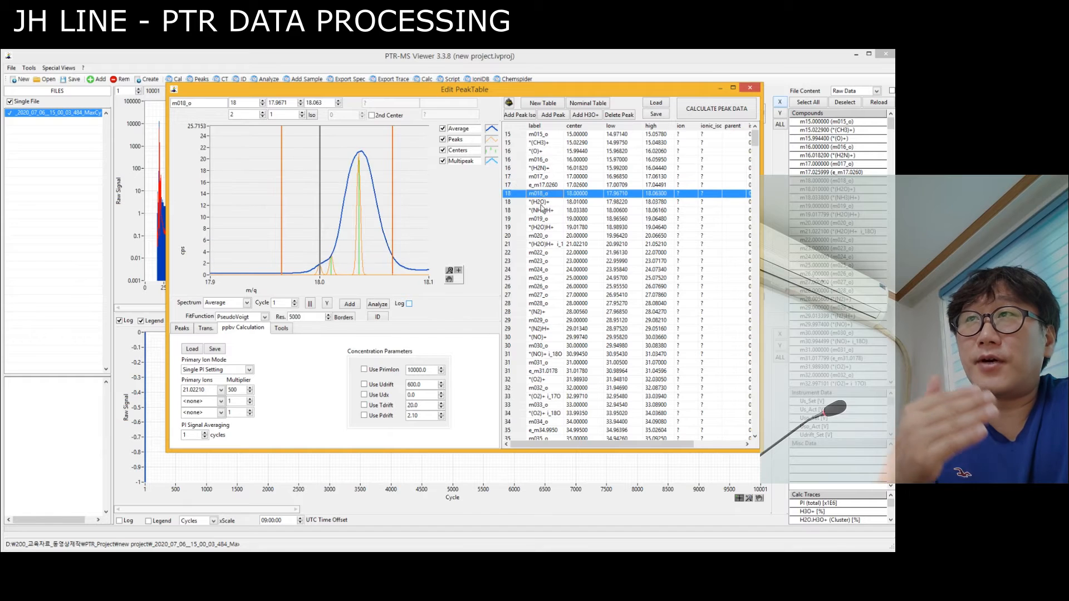
left_click(543, 203)
left_click(543, 211)
left_click(543, 218)
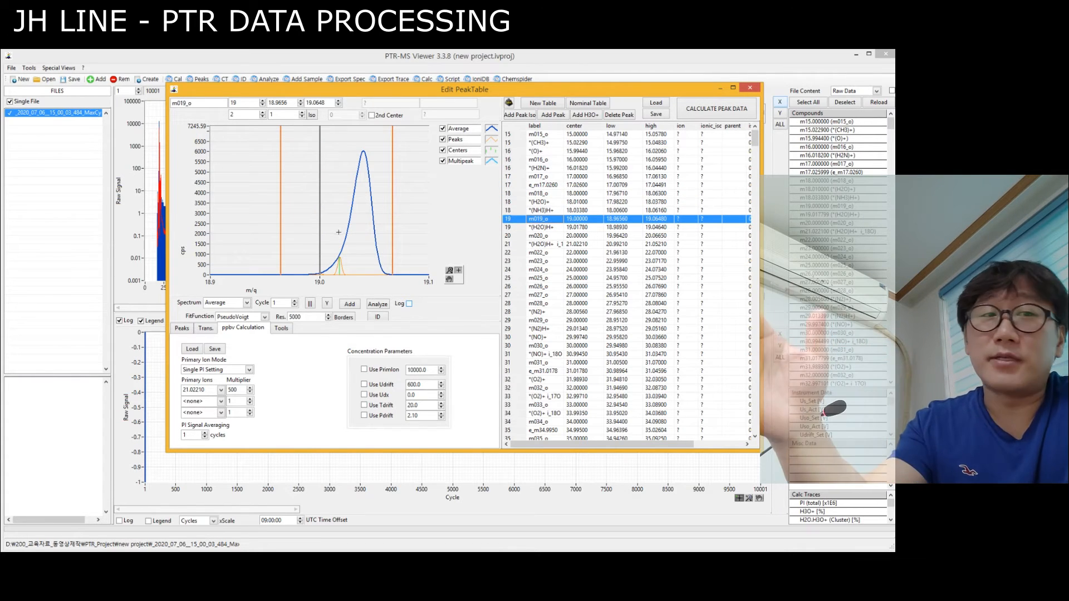
left_click(545, 229)
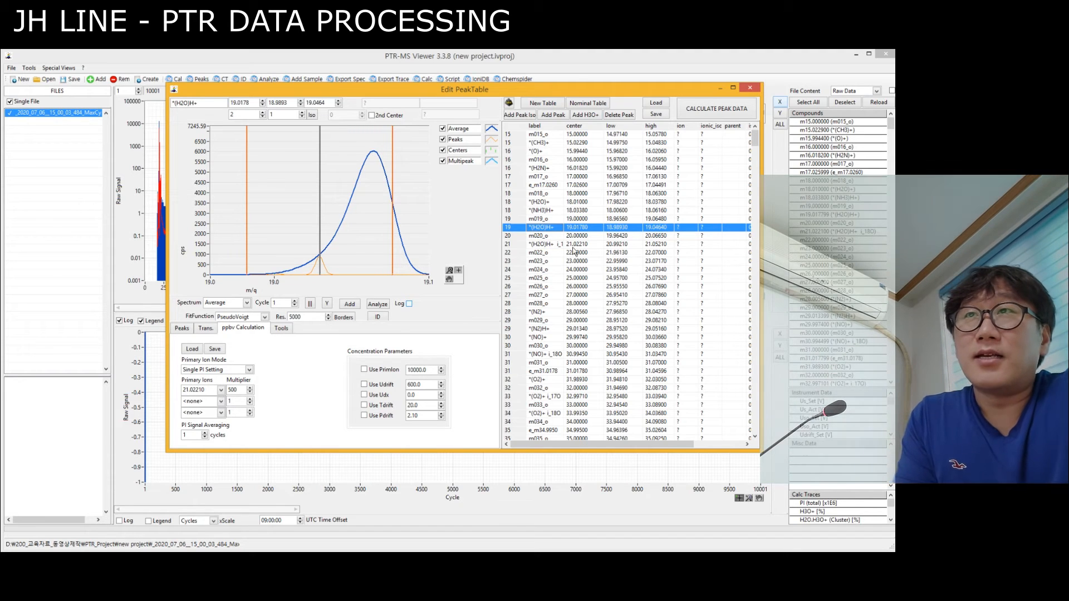
left_click(569, 211)
left_click(573, 229)
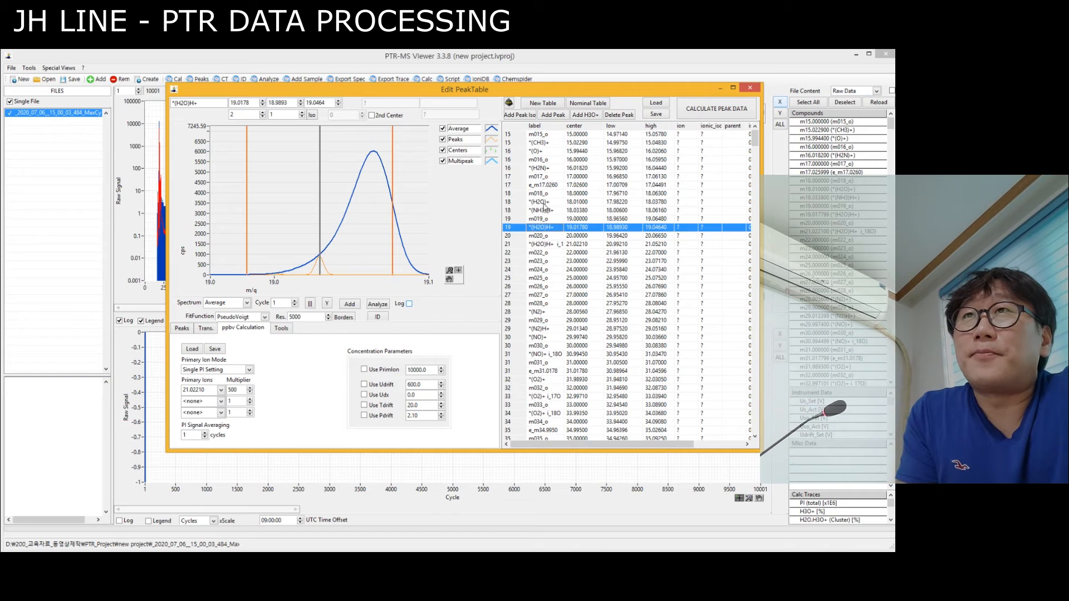
left_click(575, 195)
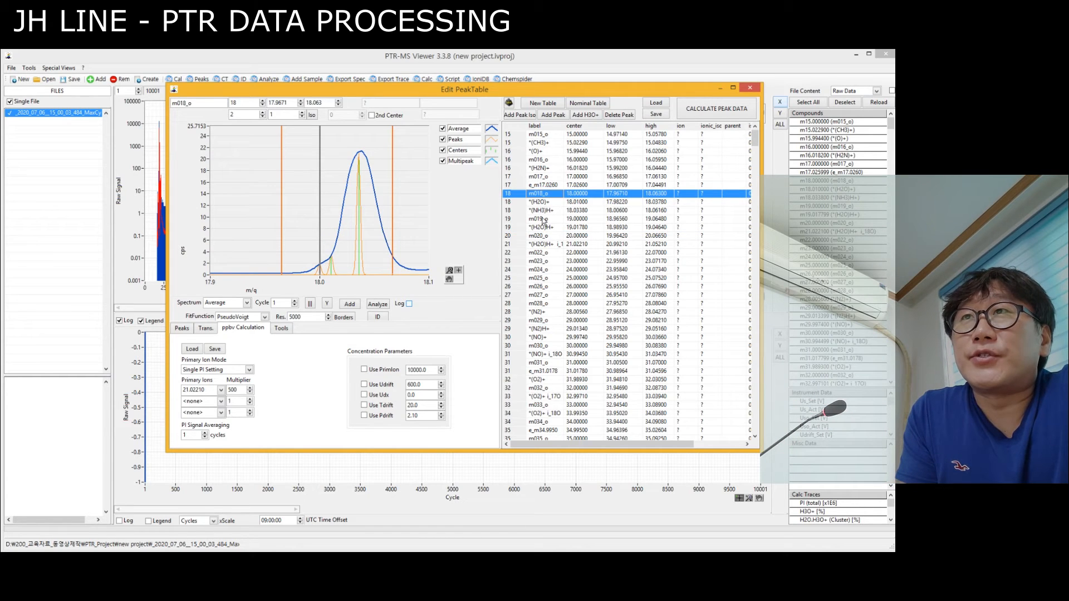
Widen the integration borders of the 21.0221 (H2O)H+ i_18O peak to 20.9845 and 21.0625 so they enclose the whole signal.
left_click(578, 245)
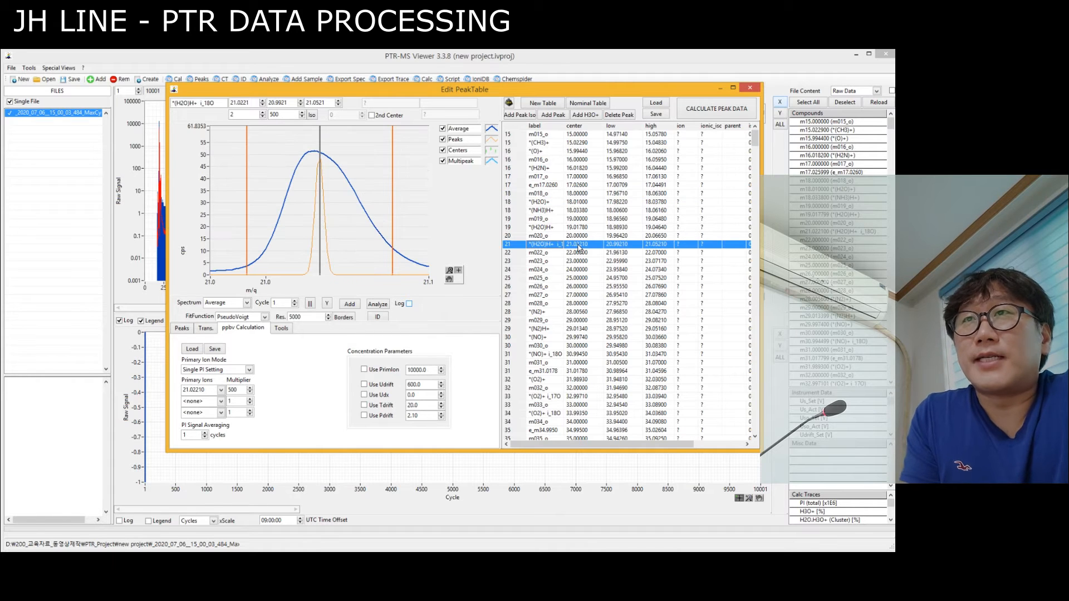
left_click_drag(392, 220, 415, 224)
left_click_drag(246, 229, 228, 226)
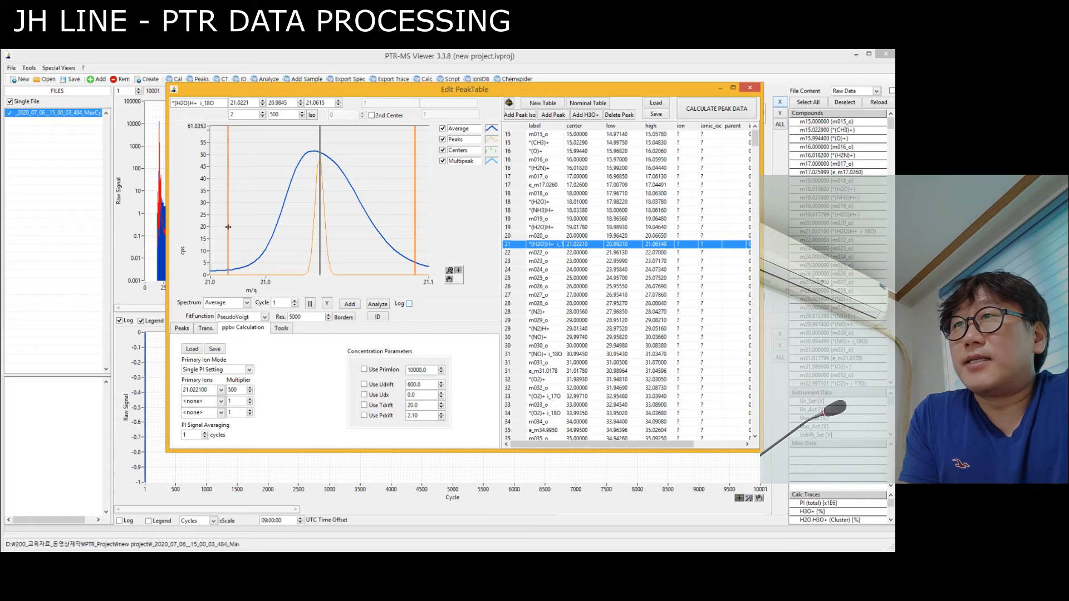
left_click_drag(416, 243, 417, 244)
scroll(316, 231, "down", 3)
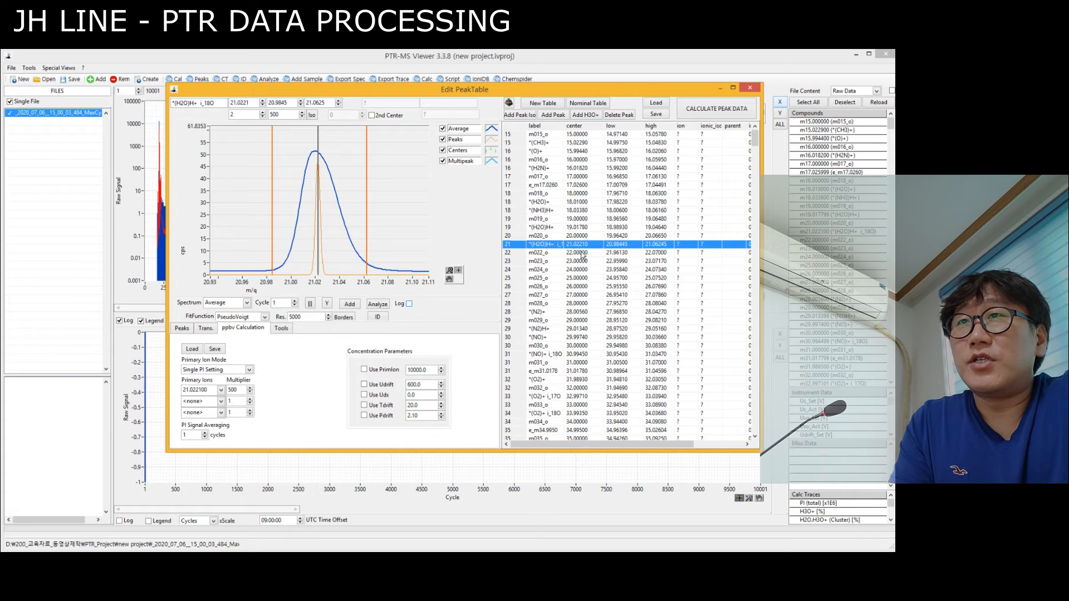
Inspect the shape and borders of the 29.9974 (NO)+ and 31.9893 (O2)+ peaks in the peak table.
left_click(573, 338)
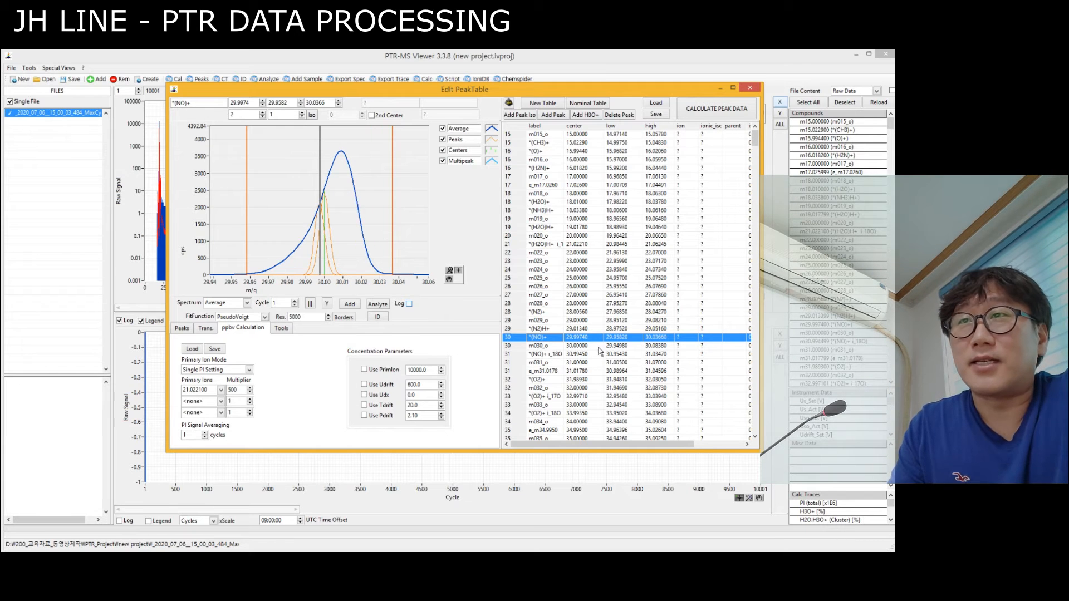
scroll(559, 341, "down", 4)
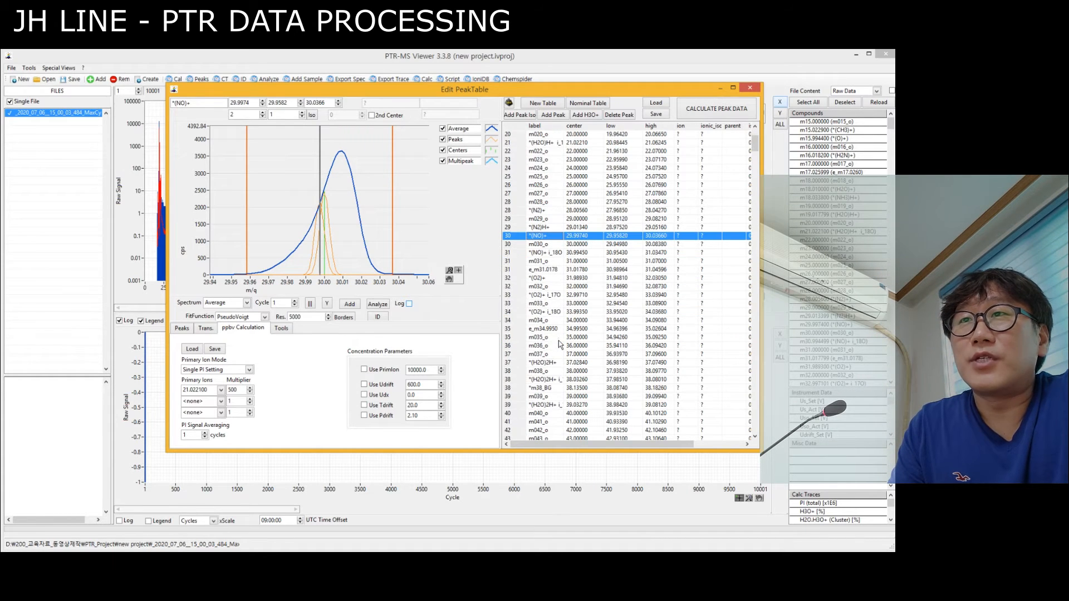
left_click(543, 278)
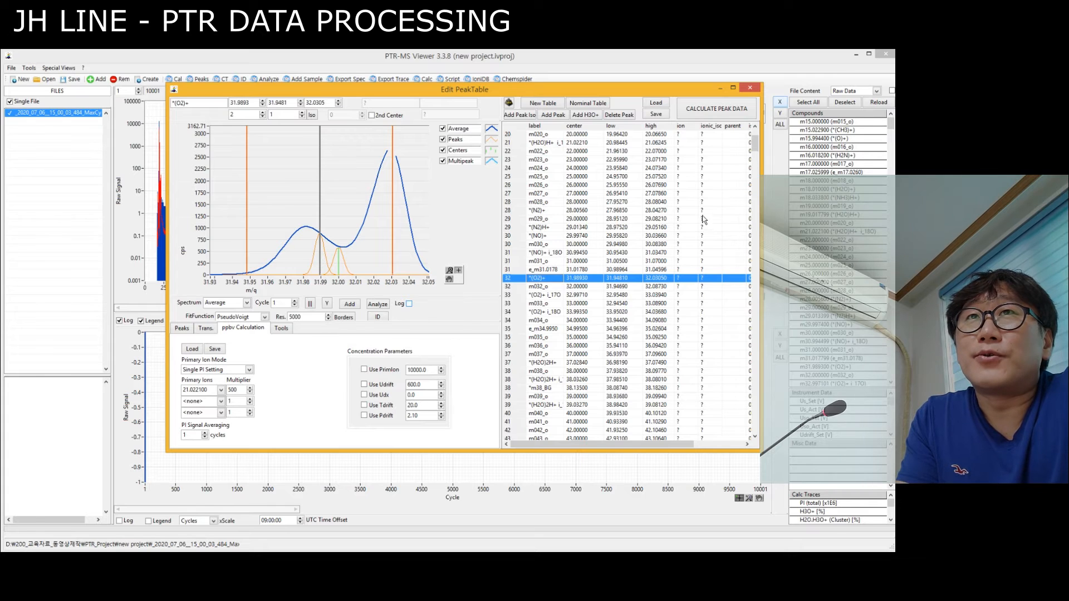
left_click_drag(755, 144, 756, 149)
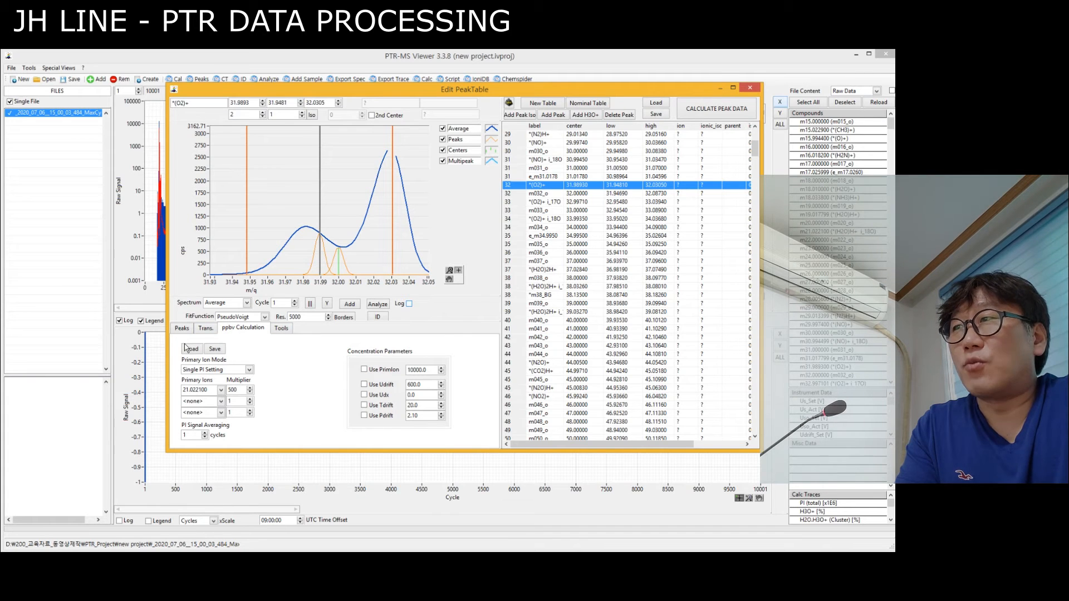
Save the transmission curve as transmission.txt in the new project folder.
left_click(206, 329)
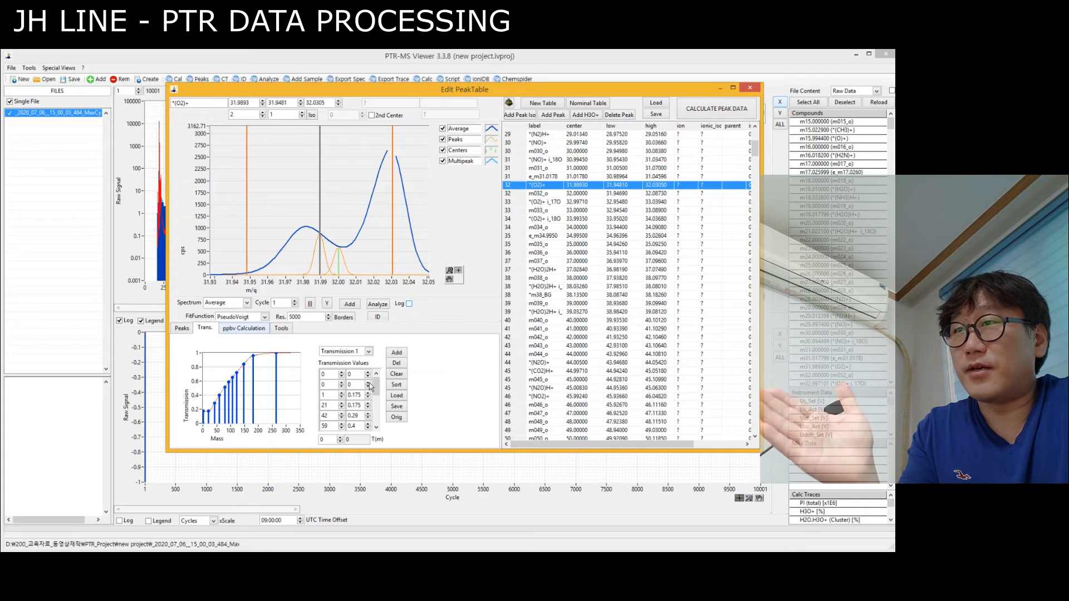
left_click(397, 407)
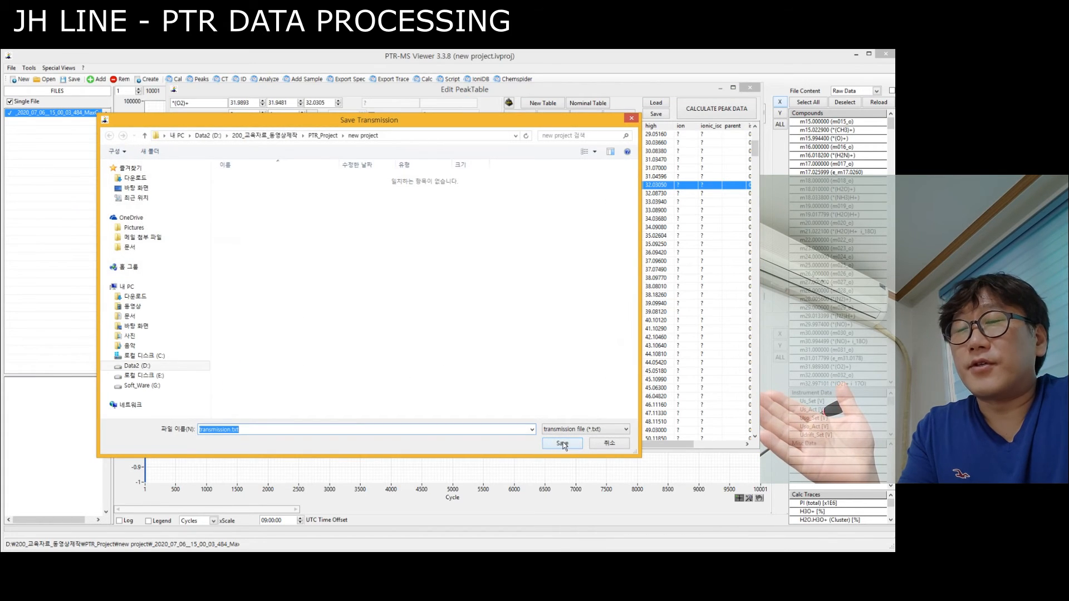
left_click(563, 442)
Save the primary ion settings to a file and save the peak table under the name "peak table" in the project folder.
left_click(259, 328)
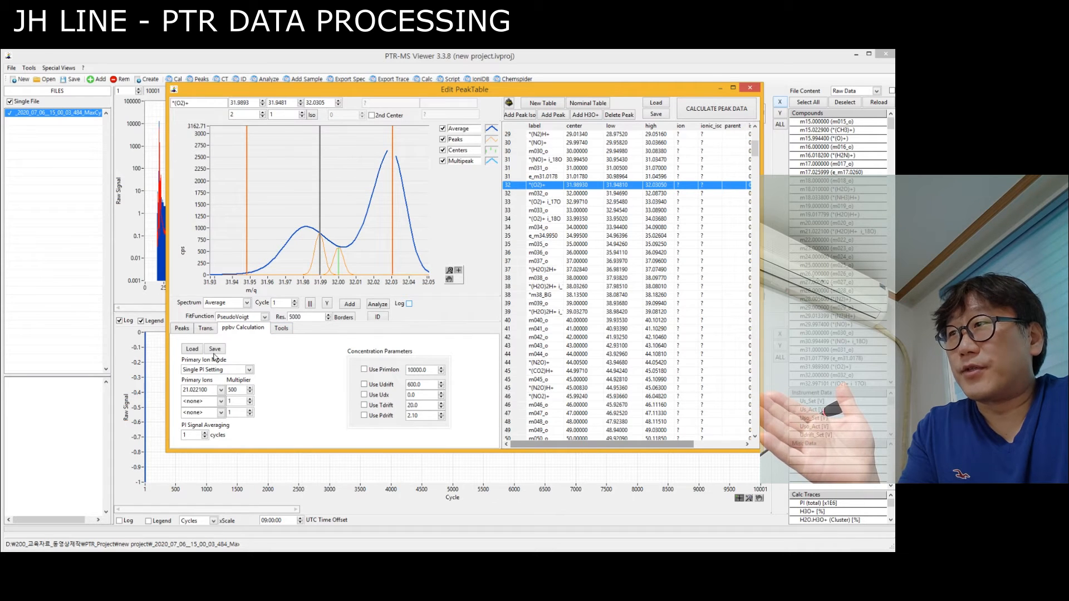
left_click(214, 350)
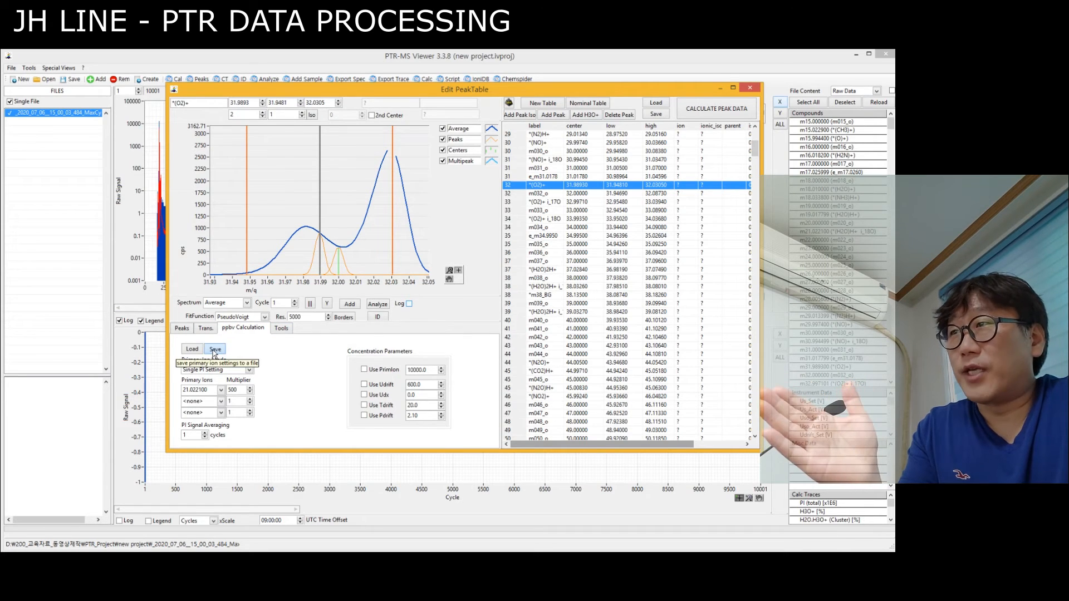
left_click(563, 443)
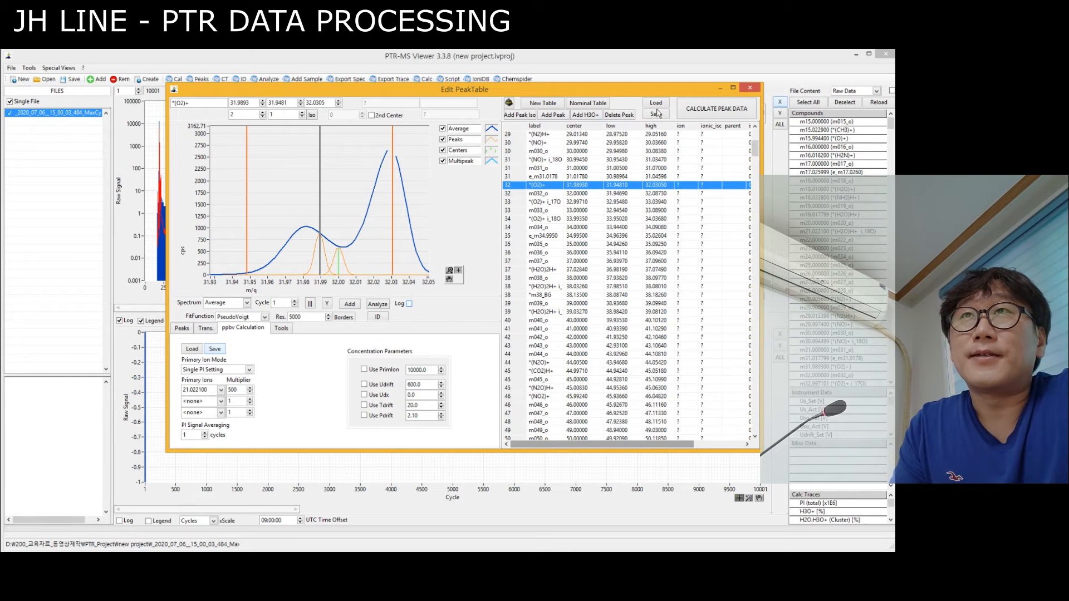
left_click(656, 115)
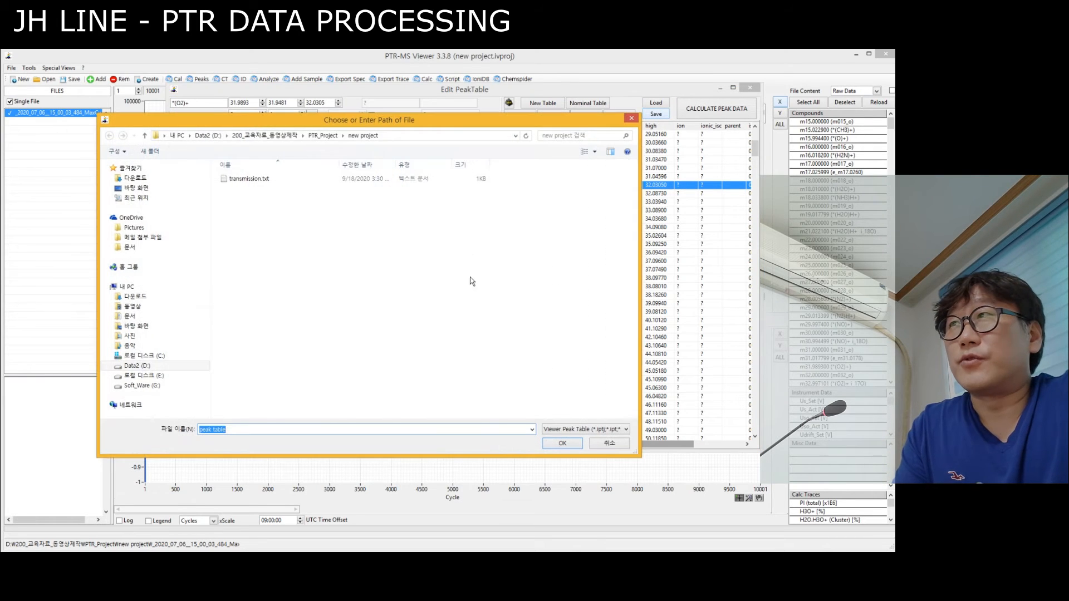
left_click(562, 444)
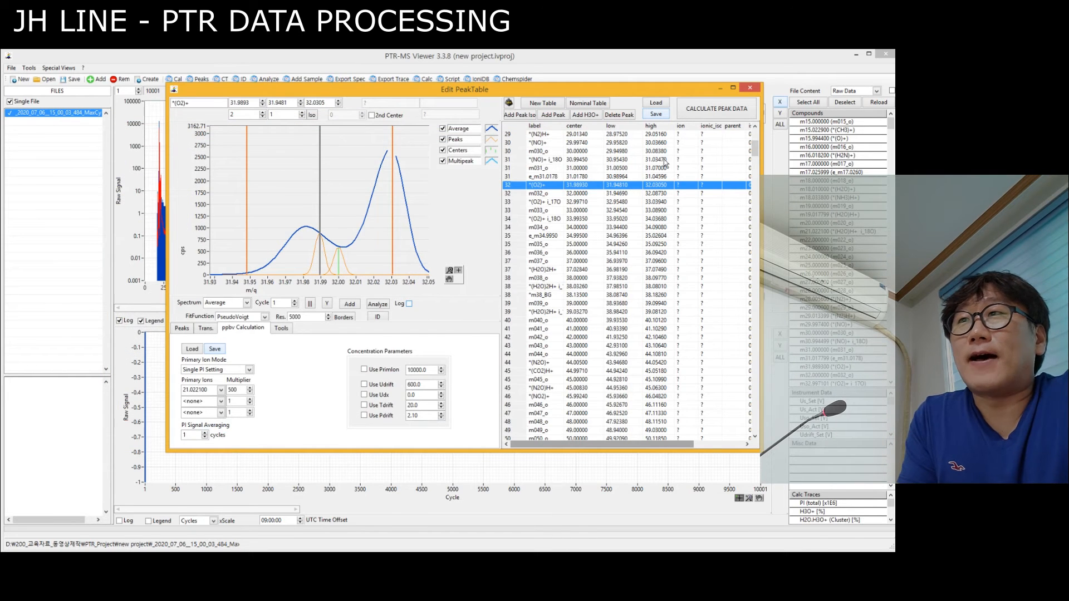
Set the PI signal averaging to 360 cycles and calculate the peak data.
double_click(198, 434)
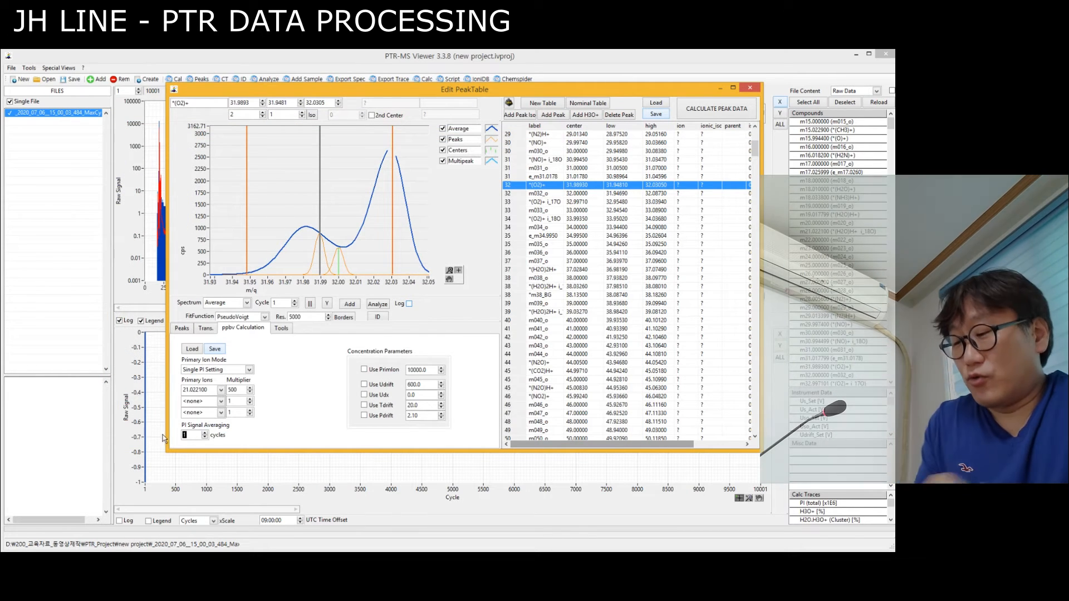
type("360")
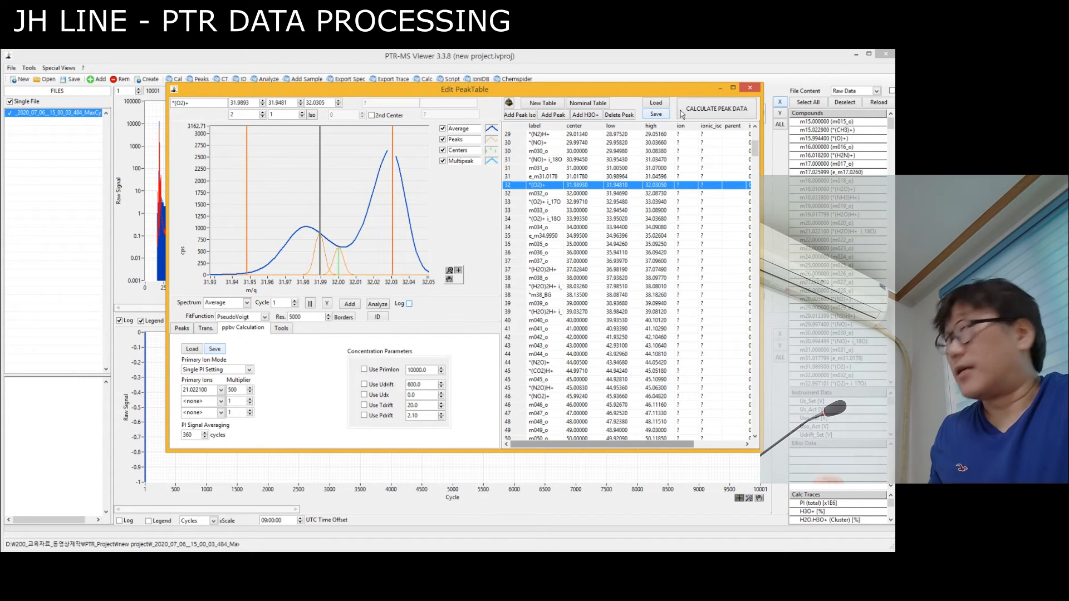
left_click(700, 114)
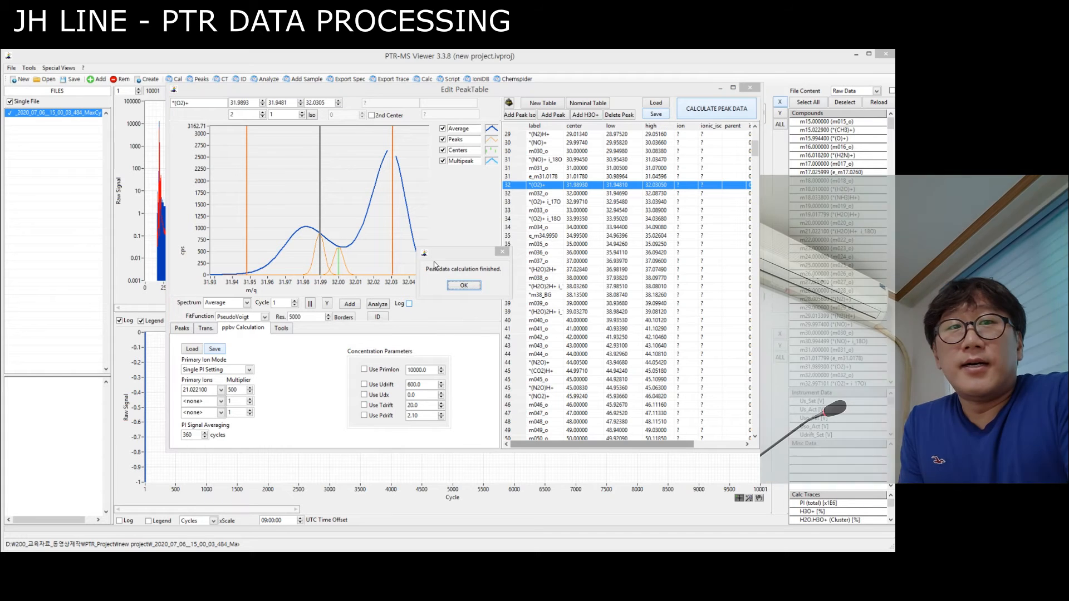
left_click(465, 286)
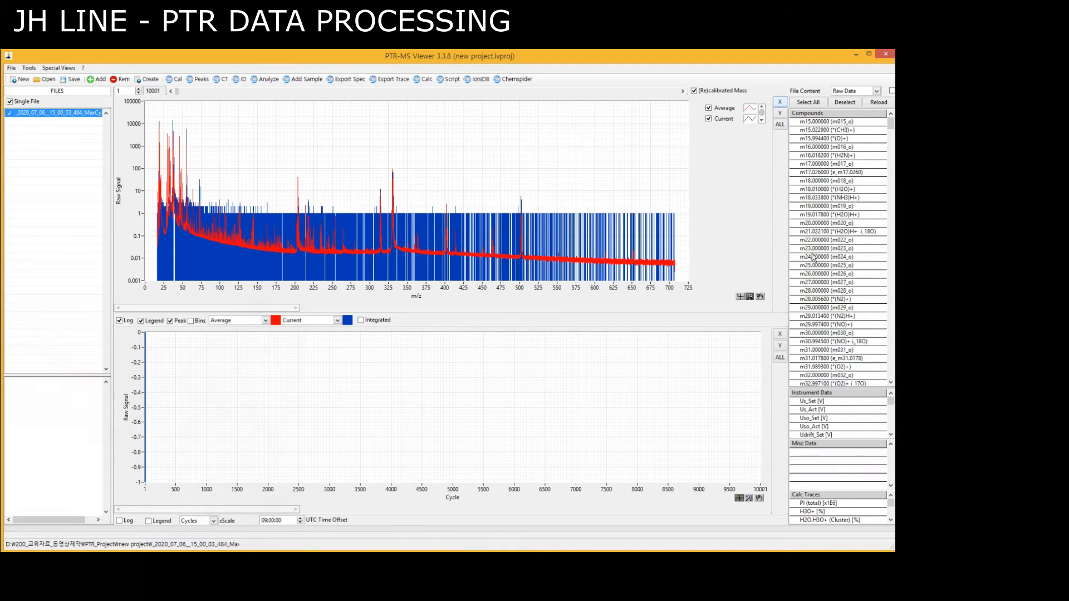
Plot the raw signal trace of m21.022100 (H2O)H+ i_18O and fit the signal axis to it.
left_click(802, 231)
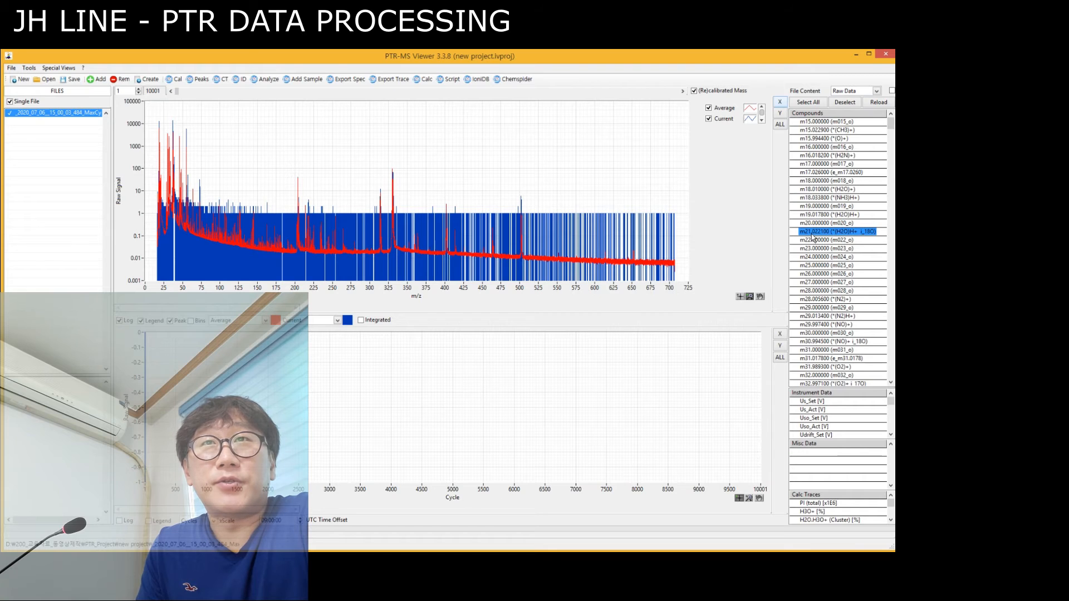
double_click(809, 232)
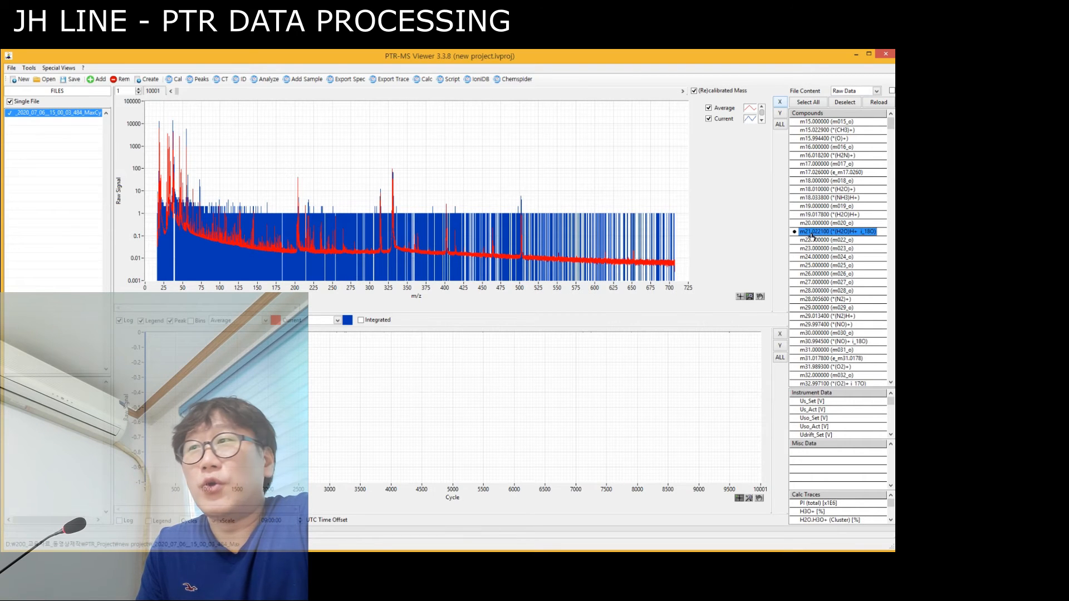
left_click(780, 345)
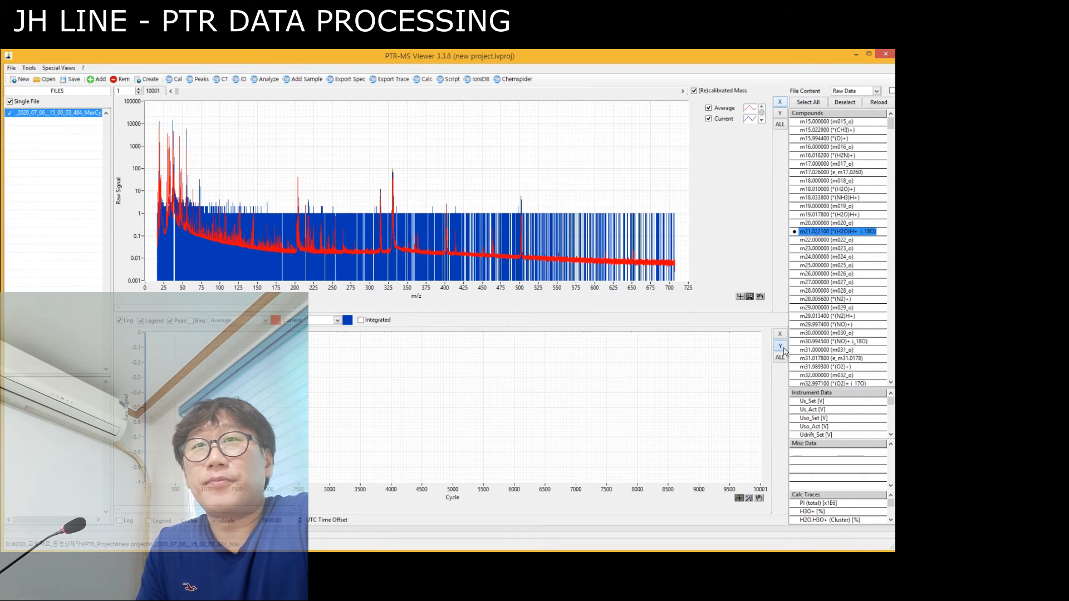
Add the m29.997400 (NO)+ trace to the cycle plot and fit the signal axis to the data.
scroll(822, 303, "down", 2)
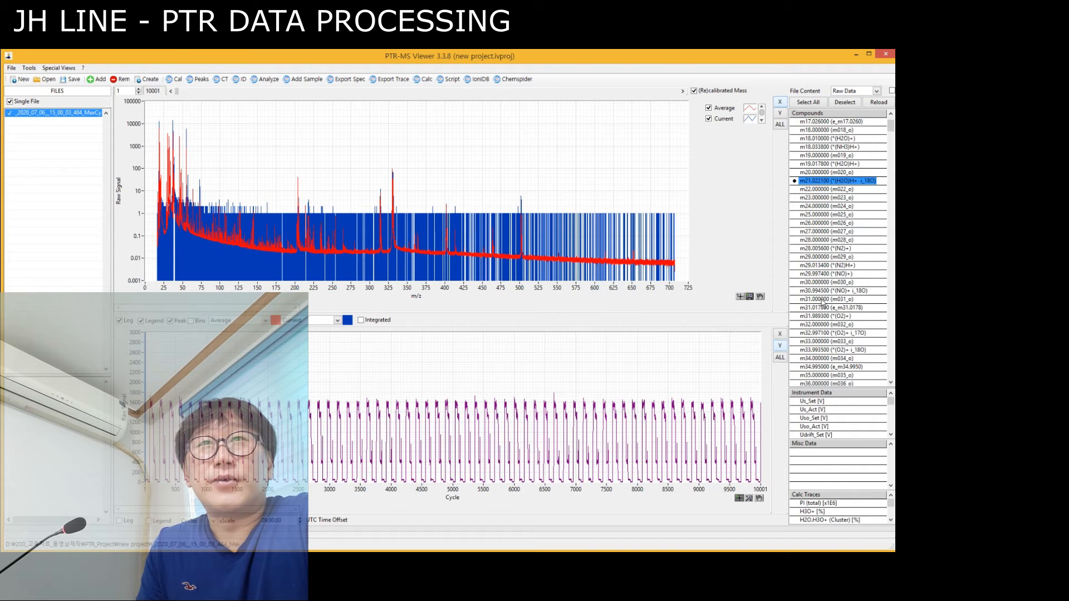
left_click(823, 274)
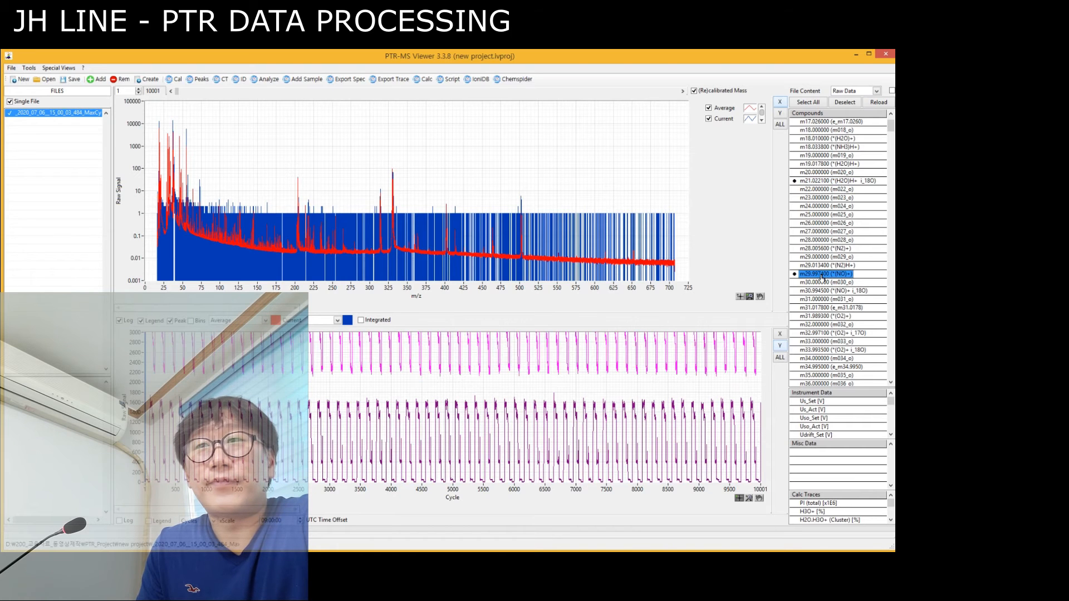
left_click(780, 346)
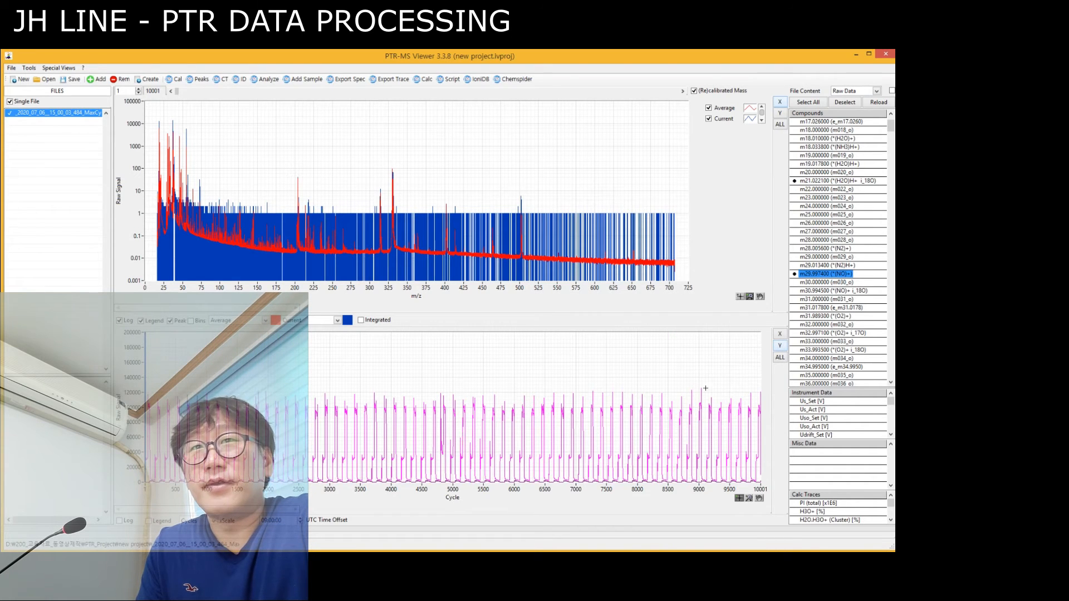
Replace the (NO)+ trace with m30.994500 (NO)+ i_18O in the cycle plot and refit the signal axis.
scroll(818, 342, "down", 4)
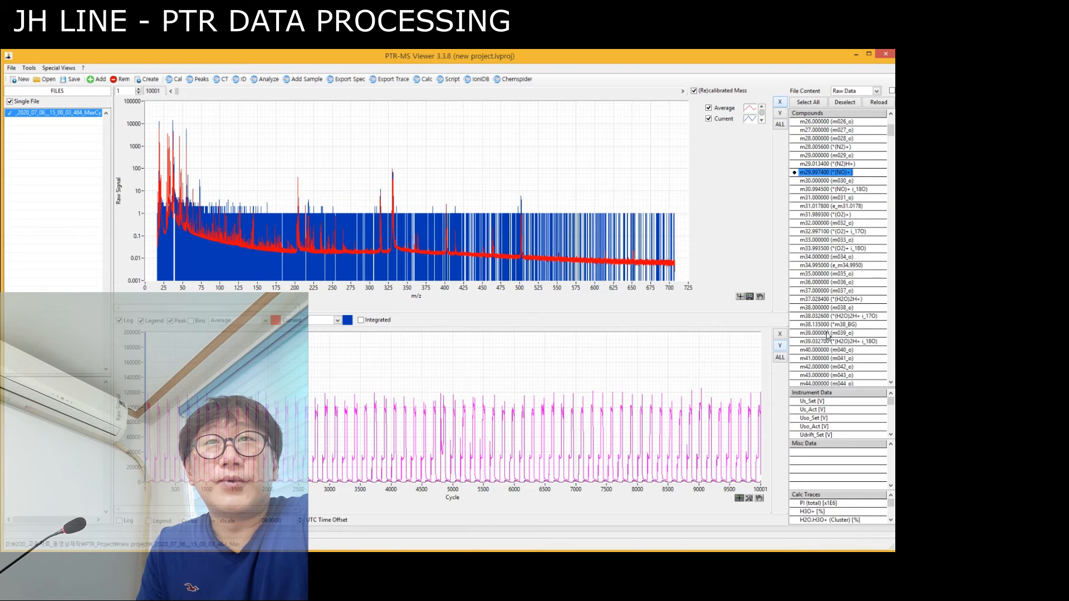
scroll(828, 336, "down", 1)
scroll(828, 323, "up", 2)
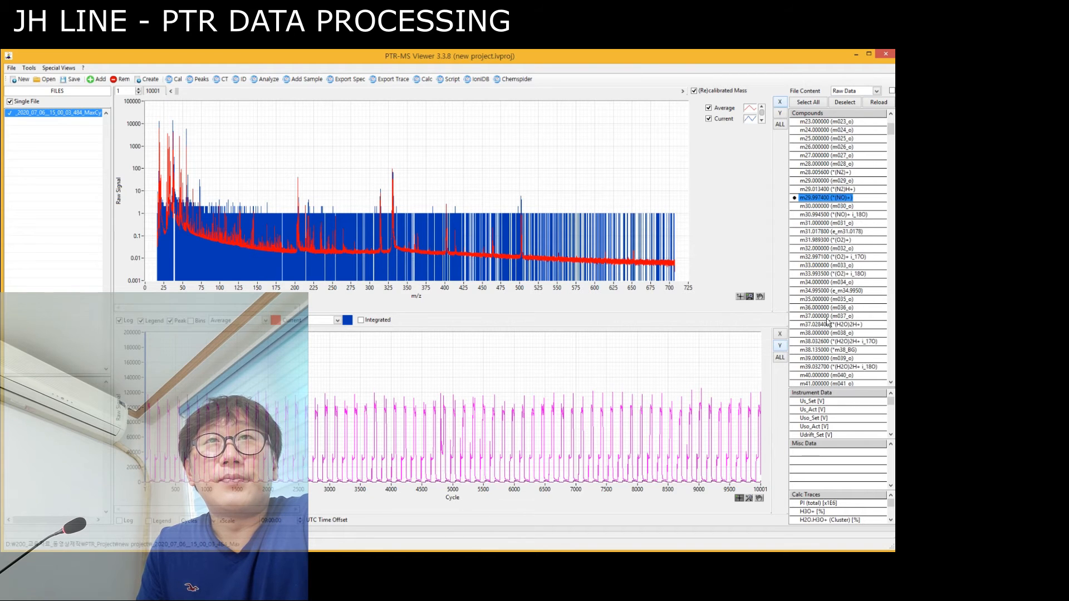
double_click(811, 199)
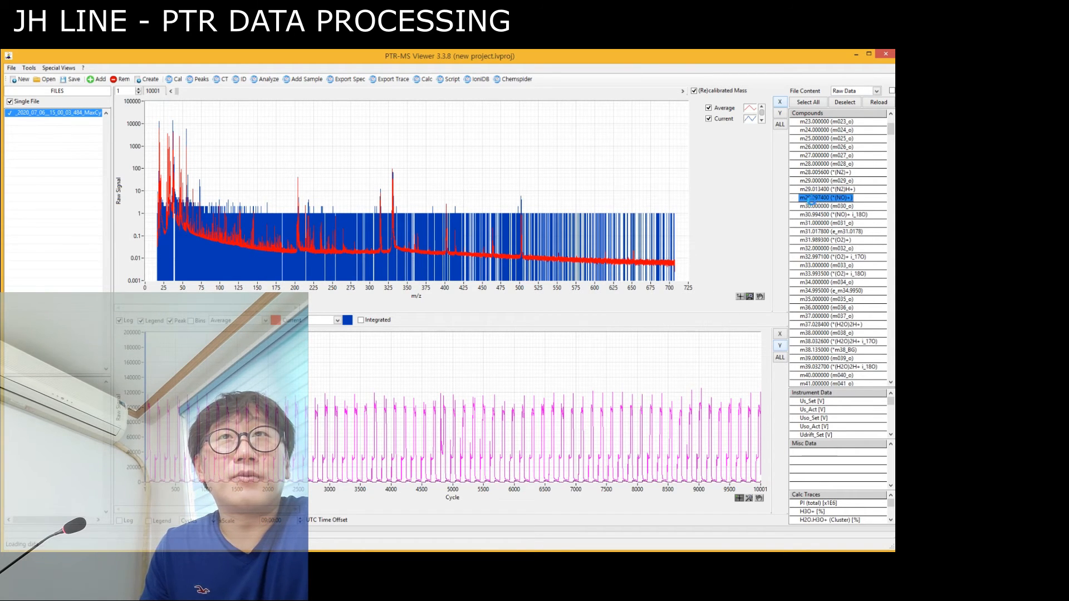
double_click(819, 215)
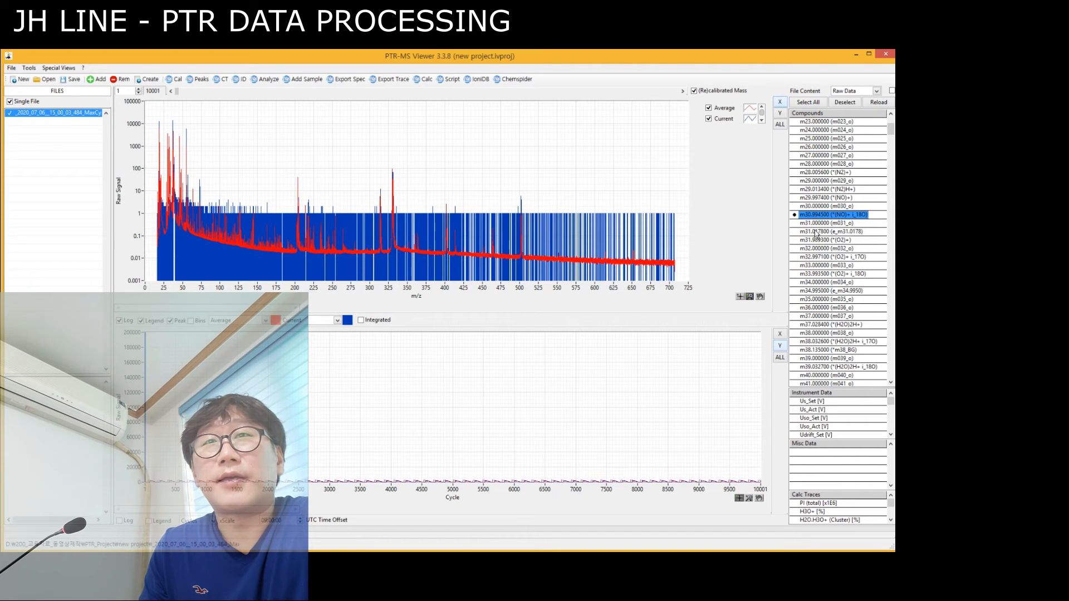
left_click(780, 346)
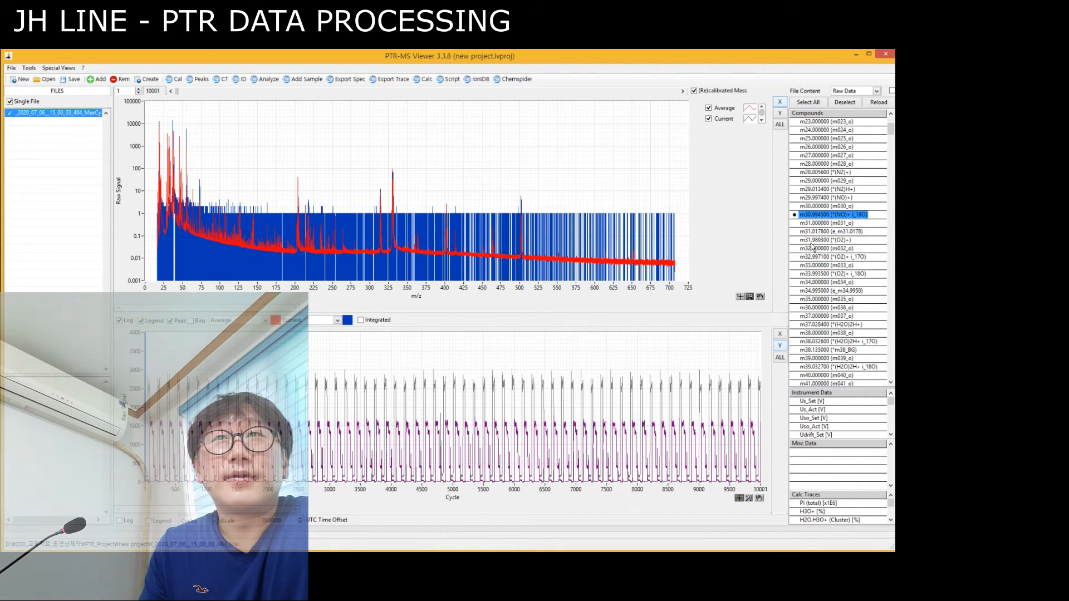
Add the m33.993500 (O2)+ i_18O trace to the cycle plot and refit the signal axis.
left_click(818, 257)
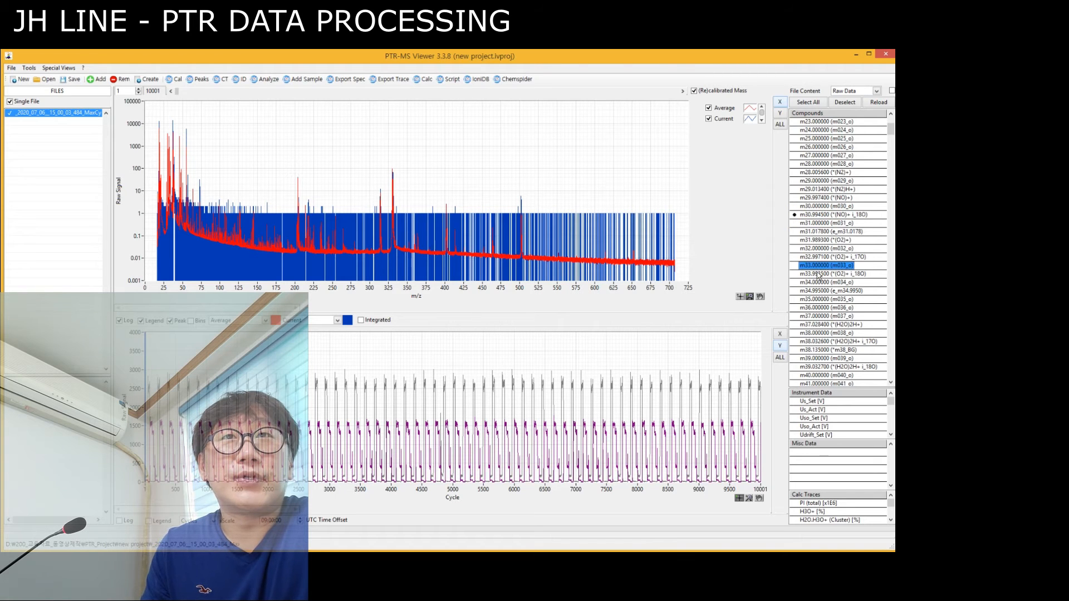
left_click(818, 274)
double_click(818, 274)
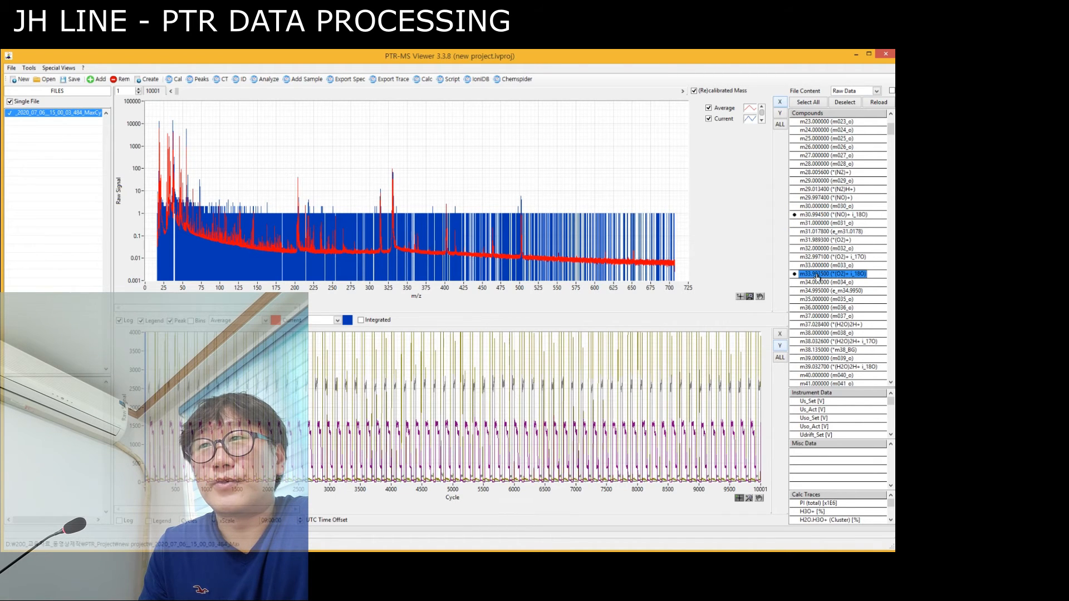
left_click(780, 346)
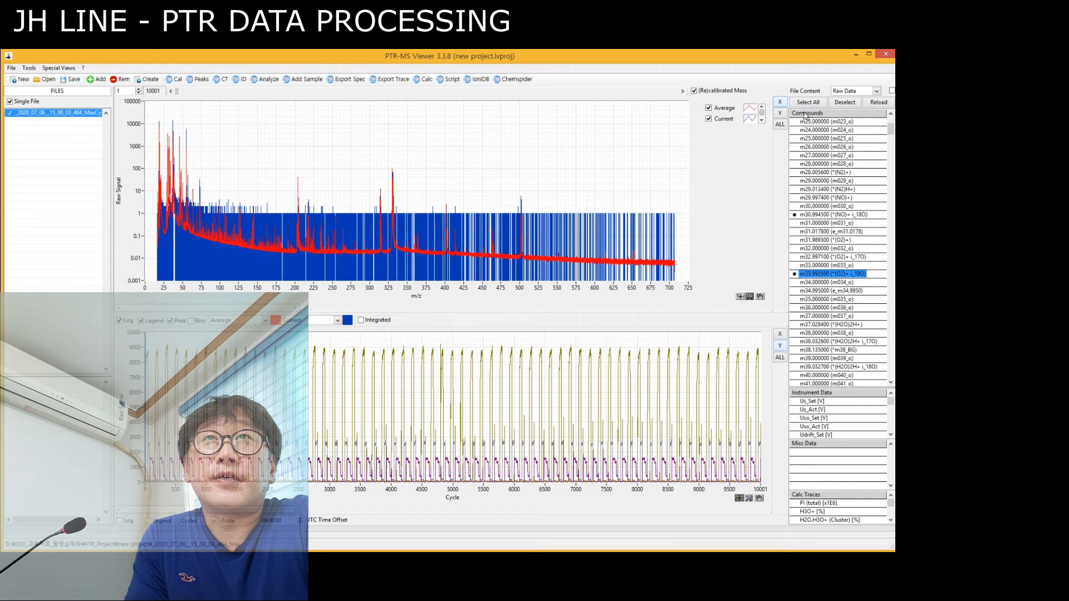
Switch the displayed file content from Raw Data to Corrected and fit the signal axis to the corrected traces.
left_click(849, 92)
left_click(826, 83)
left_click(844, 93)
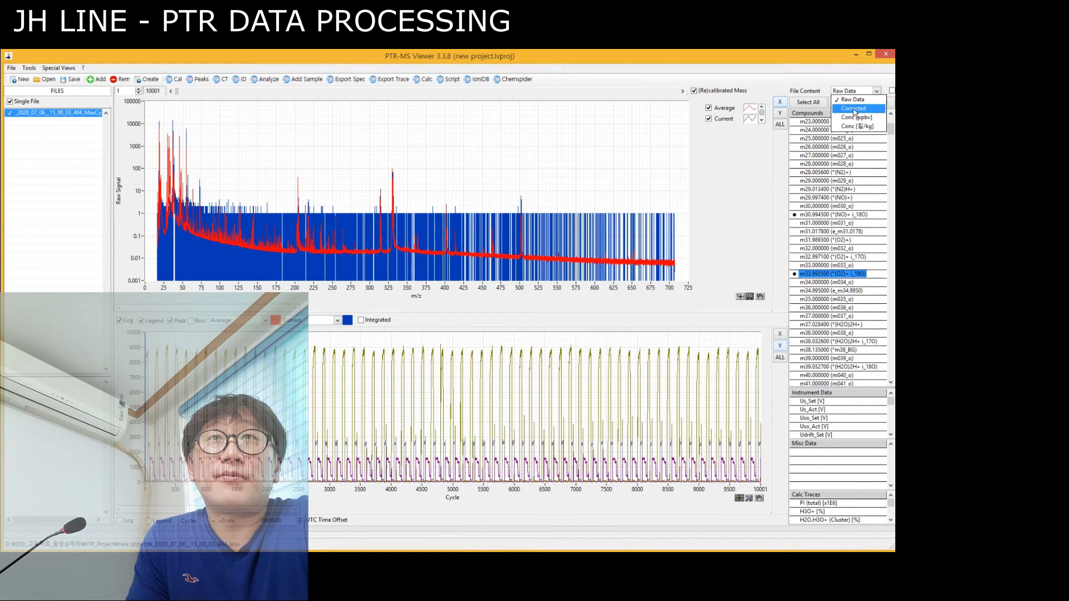
left_click(854, 109)
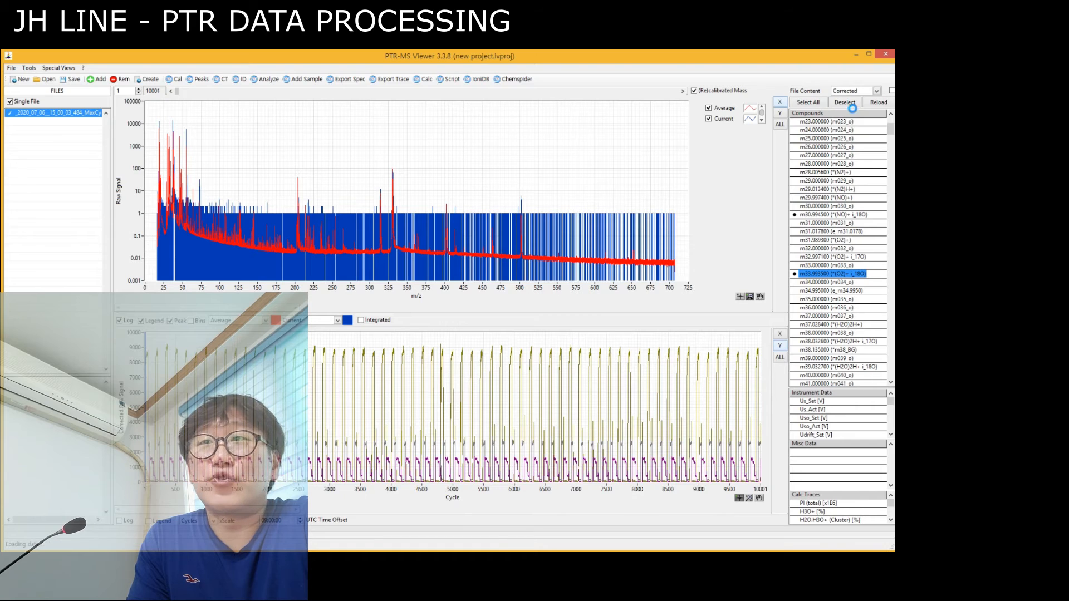
left_click(781, 347)
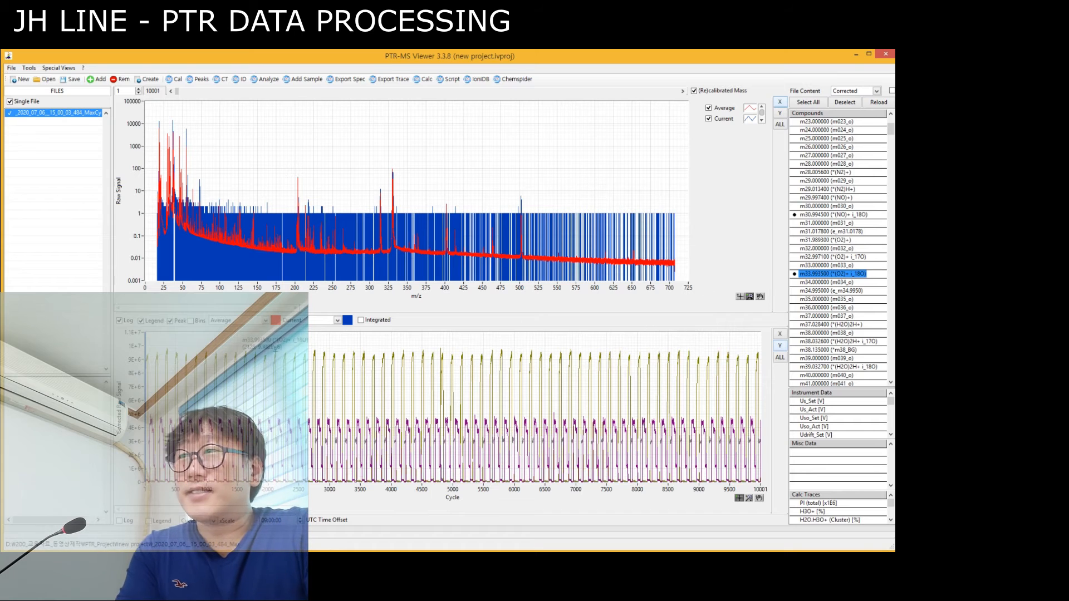
Enlarge the corrected traces between about cycles 3150 and 4100 and show the trace legend.
left_click(750, 499)
left_click(763, 507)
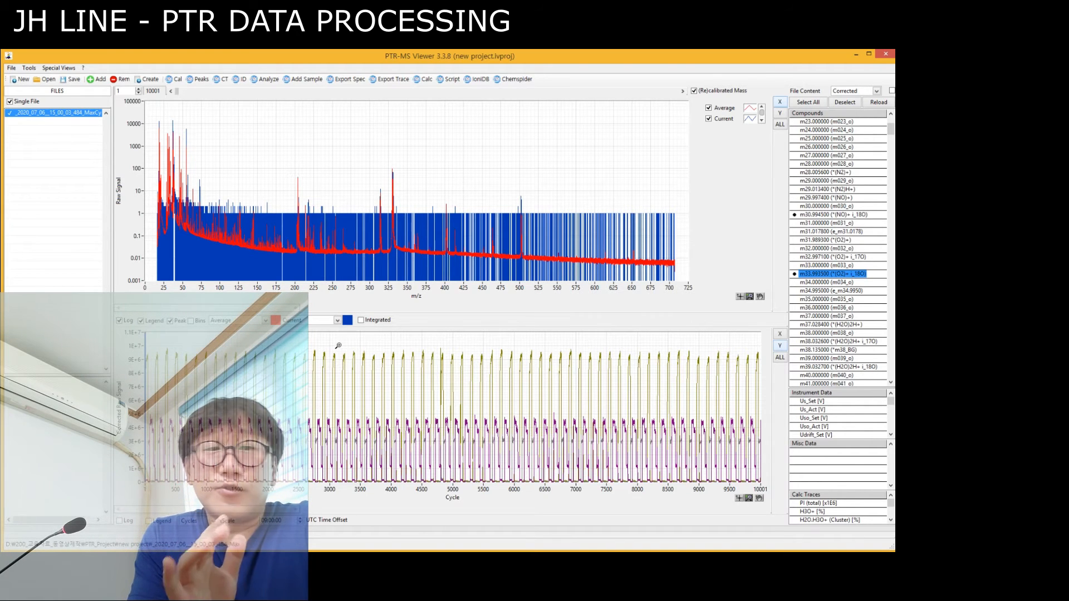
mouse_move(348, 357)
left_mouse_down()
mouse_move(387, 427)
mouse_move(397, 482)
left_mouse_up()
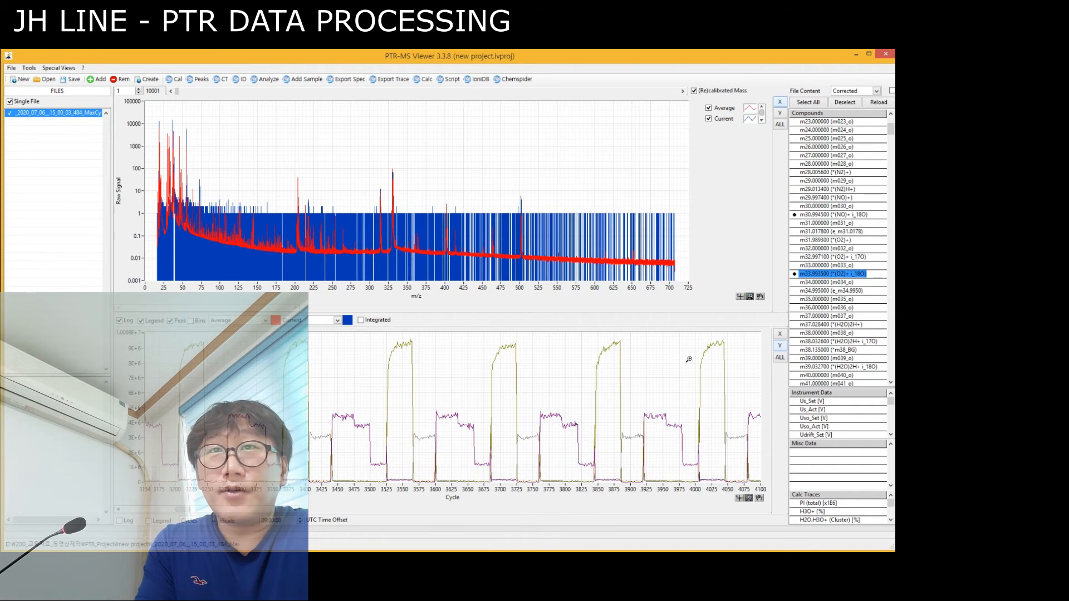
left_click(149, 522)
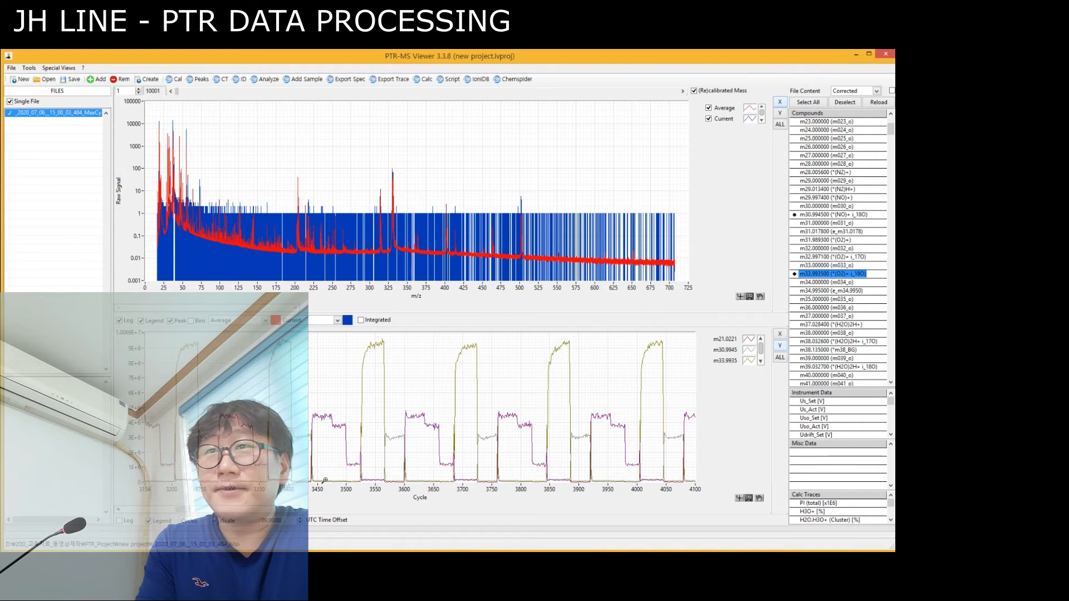
Recolor the m33.993500 (O2)+ i_18O trace orange in the cycle plot and compare it with the m21.022100 trace.
left_click(755, 365)
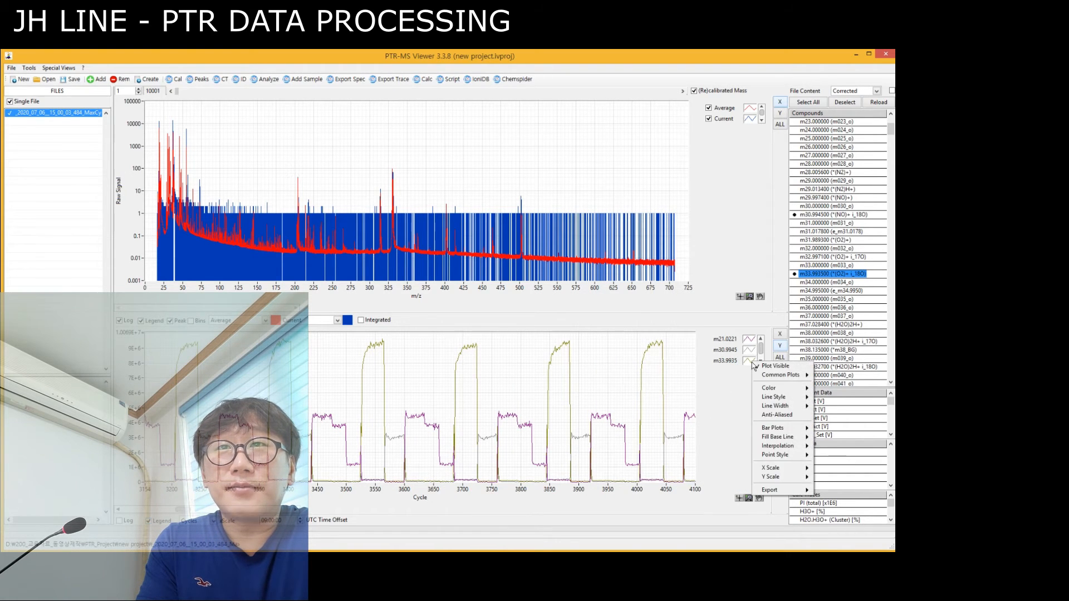
mouse_move(773, 446)
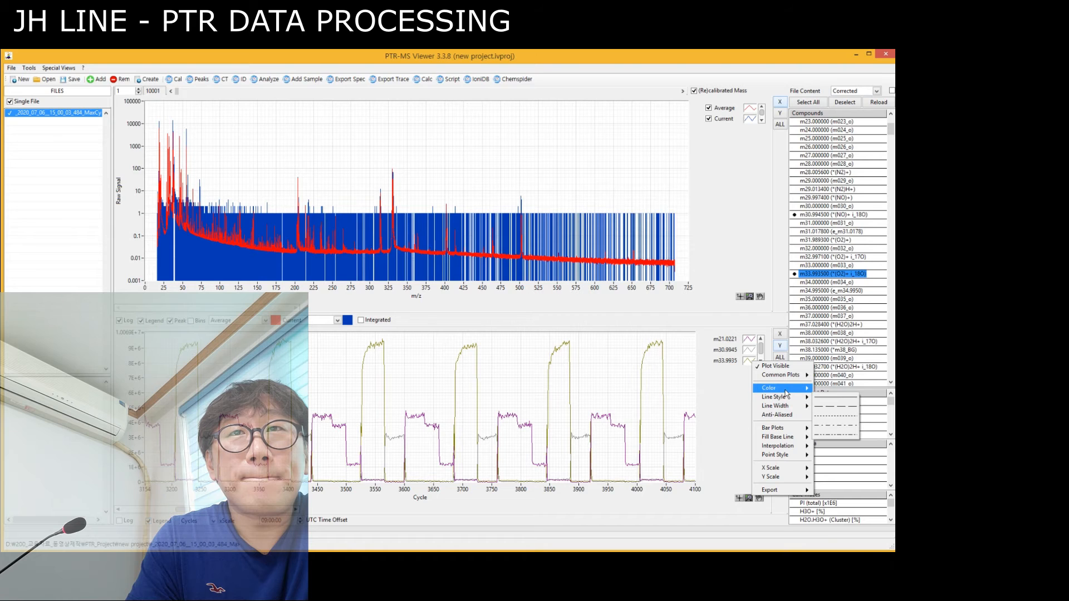
mouse_move(787, 393)
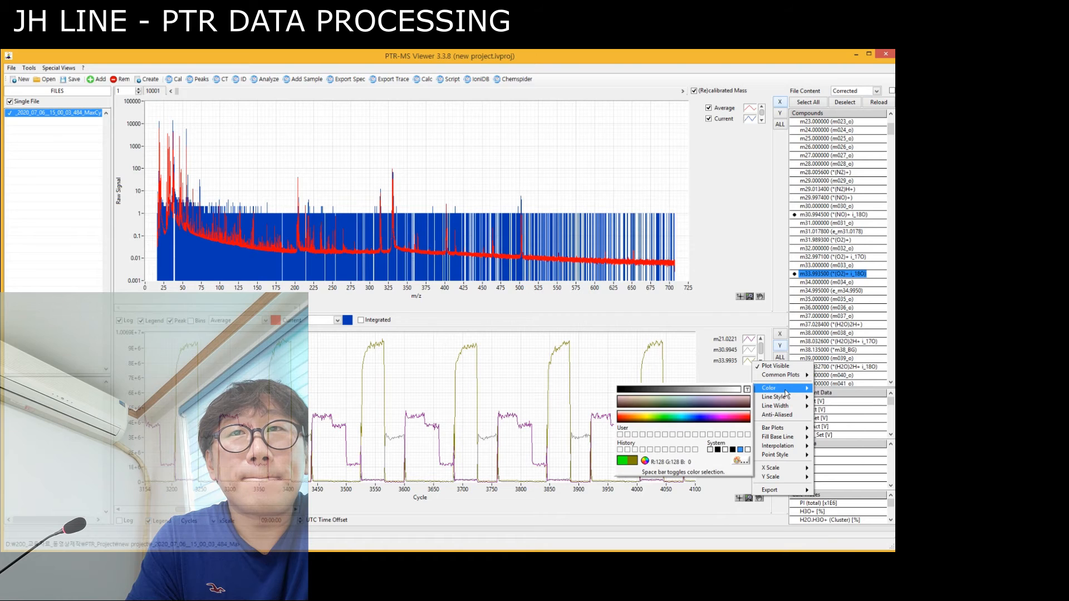
left_click(628, 422)
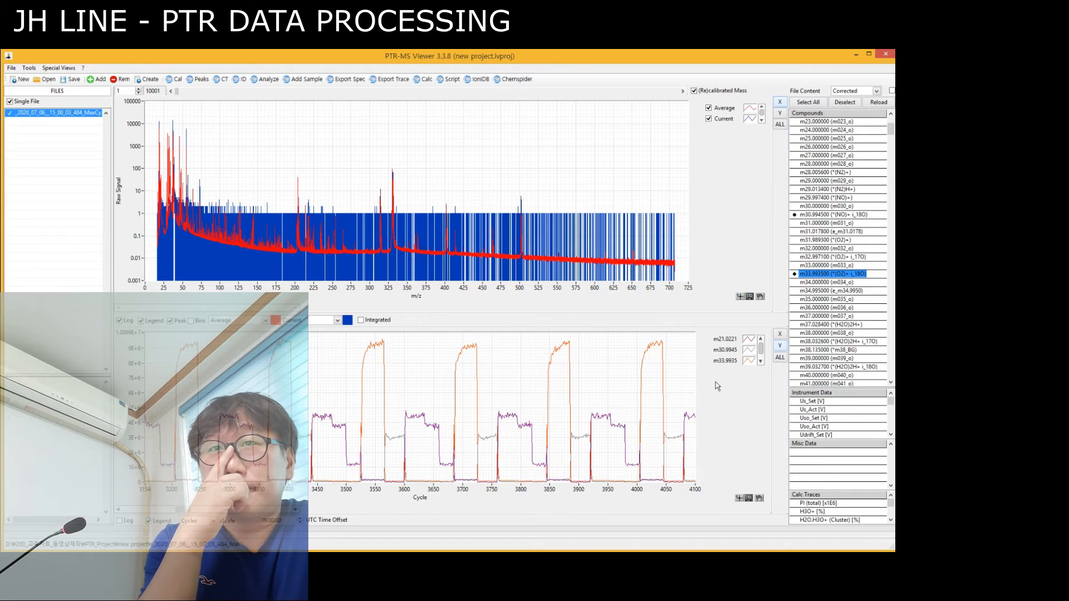
mouse_move(556, 349)
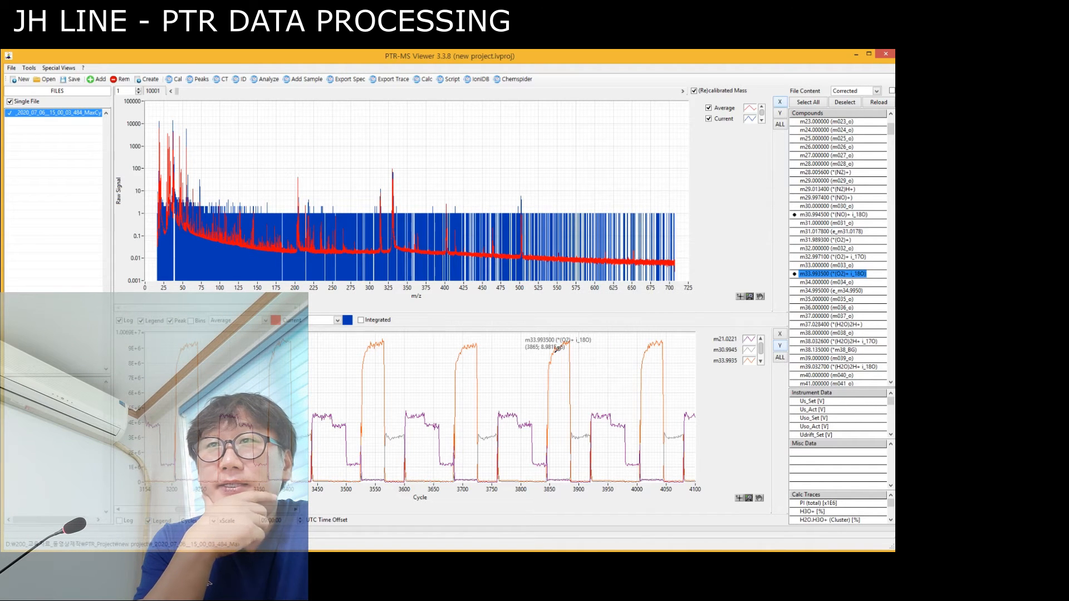
mouse_move(512, 414)
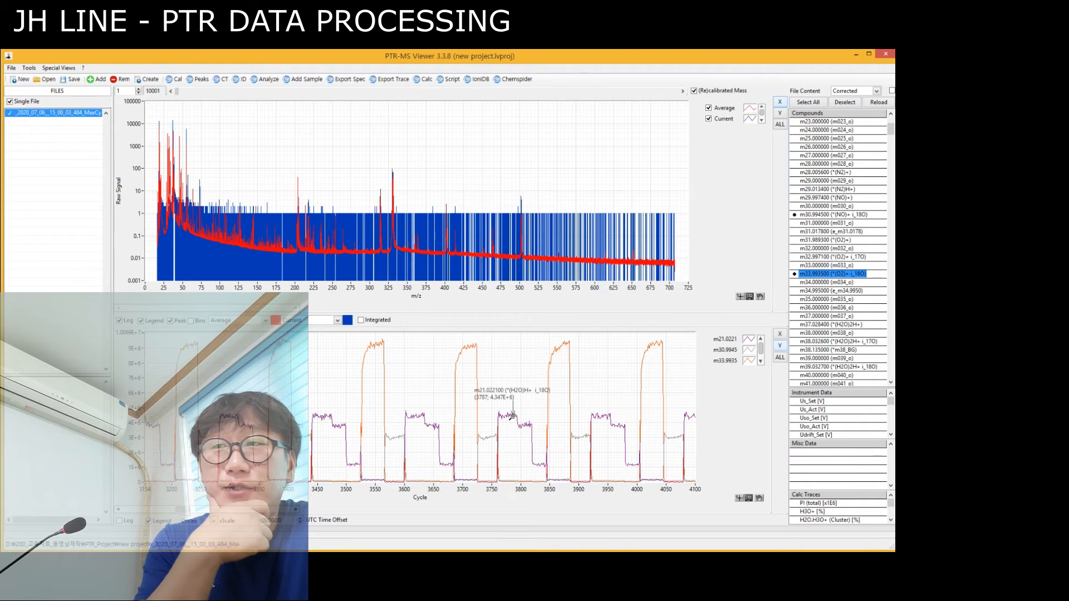
mouse_move(488, 437)
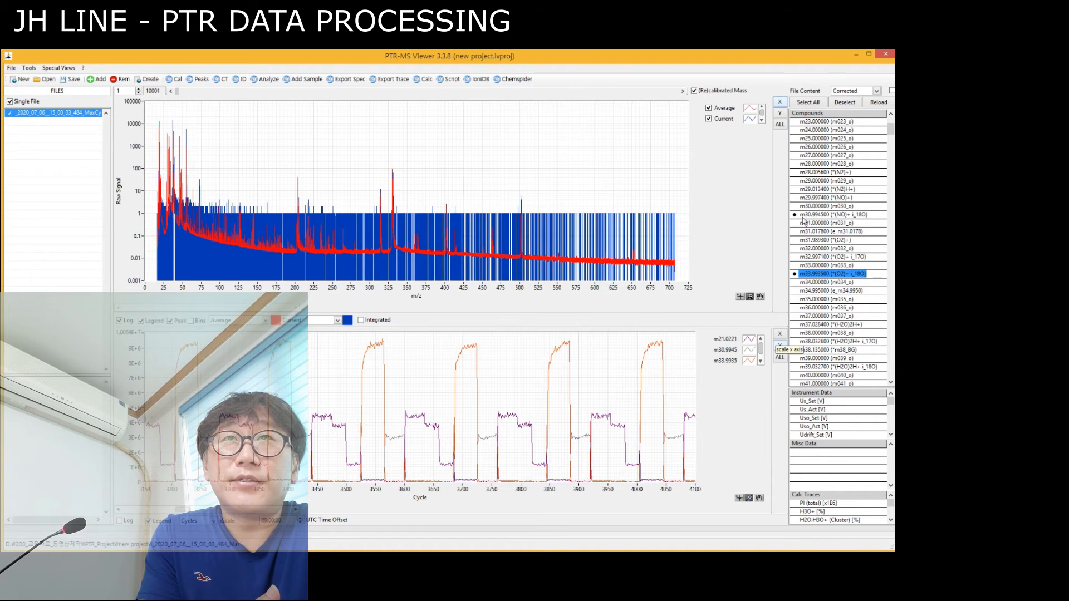
Deselect all compound traces from the cycle plot and bring up the drift pressure entries in the instrument data.
left_click(842, 103)
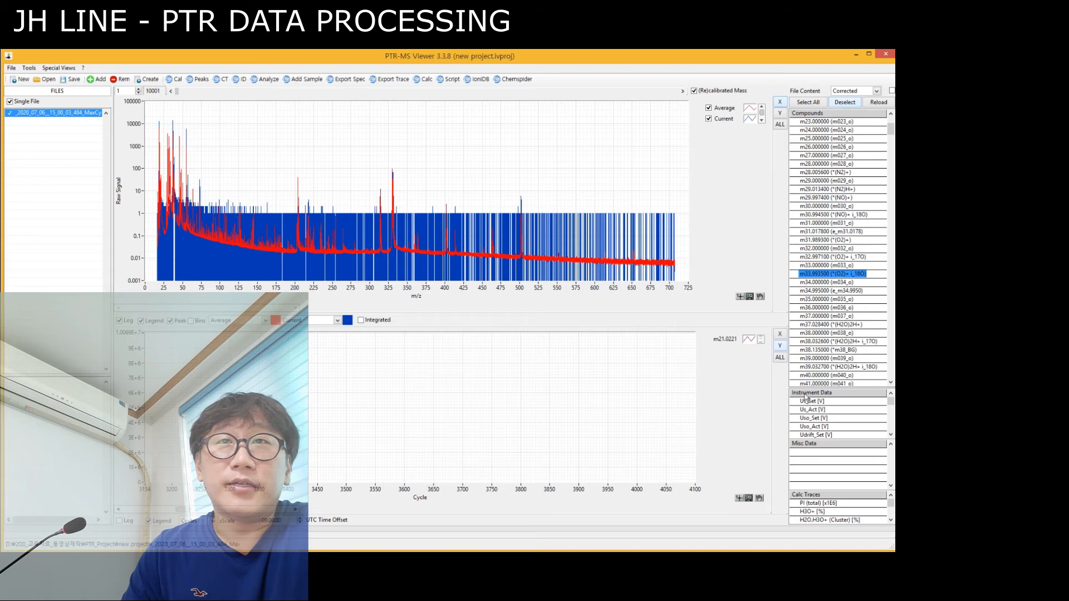
mouse_move(891, 402)
left_mouse_down()
mouse_move(891, 435)
mouse_move(887, 408)
left_mouse_up()
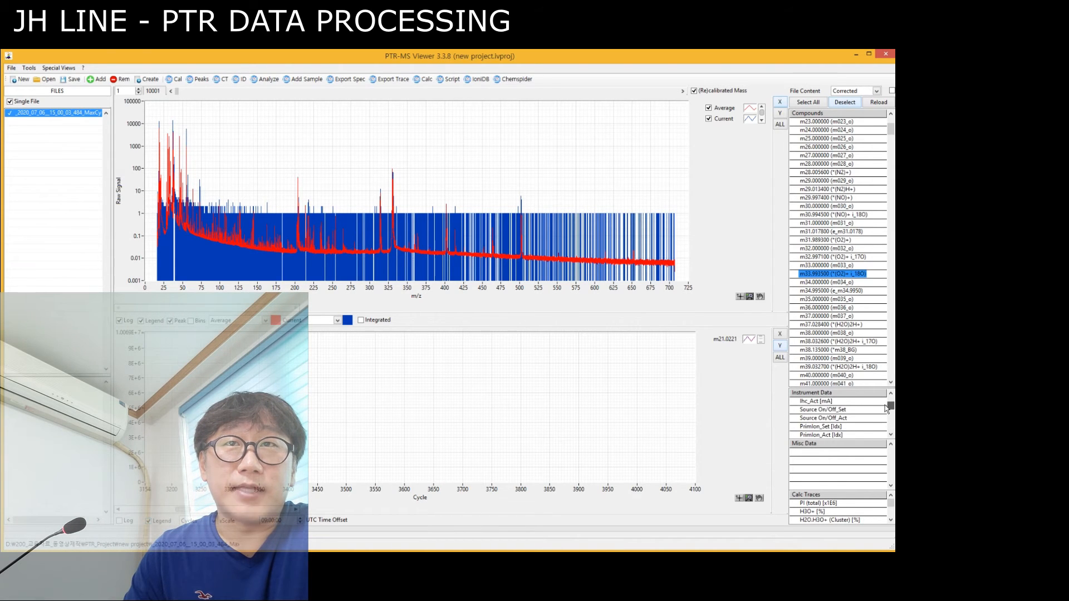
left_click(816, 403)
scroll(824, 431, "down", 1)
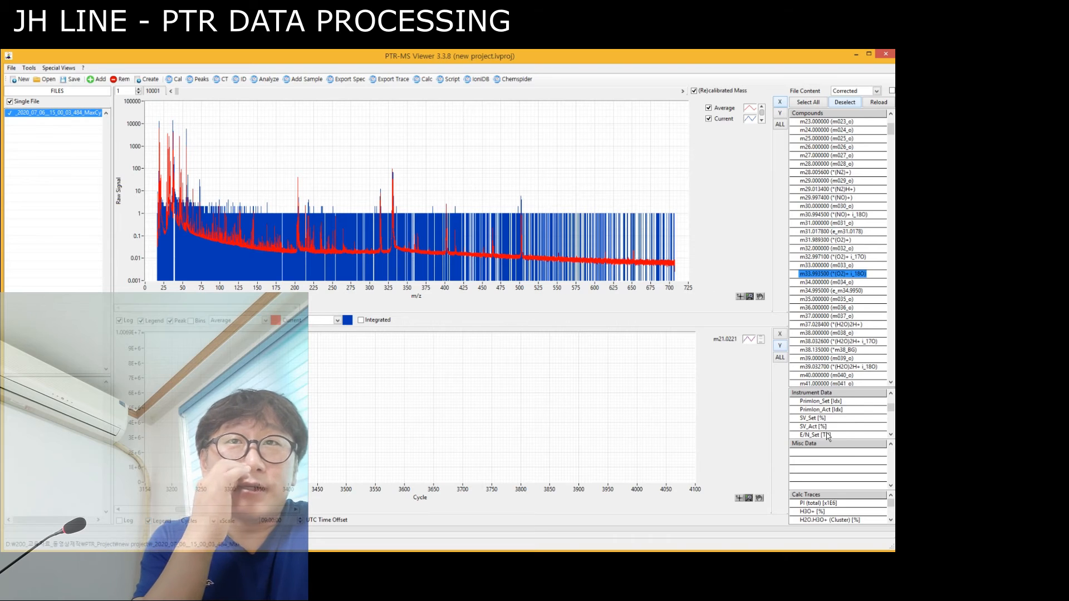
scroll(828, 435, "down", 3)
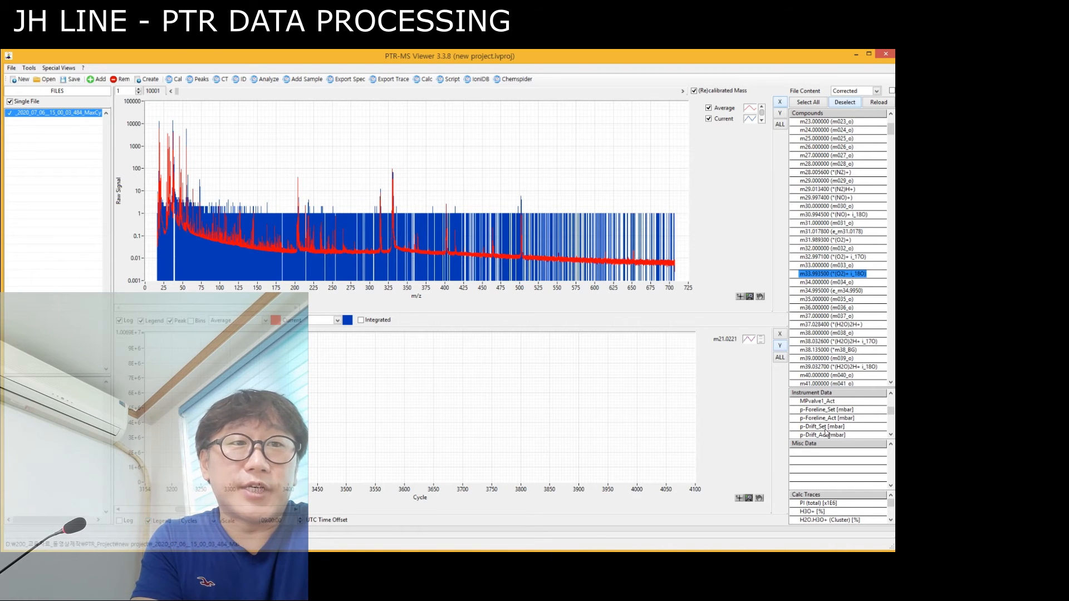
scroll(812, 428, "down", 1)
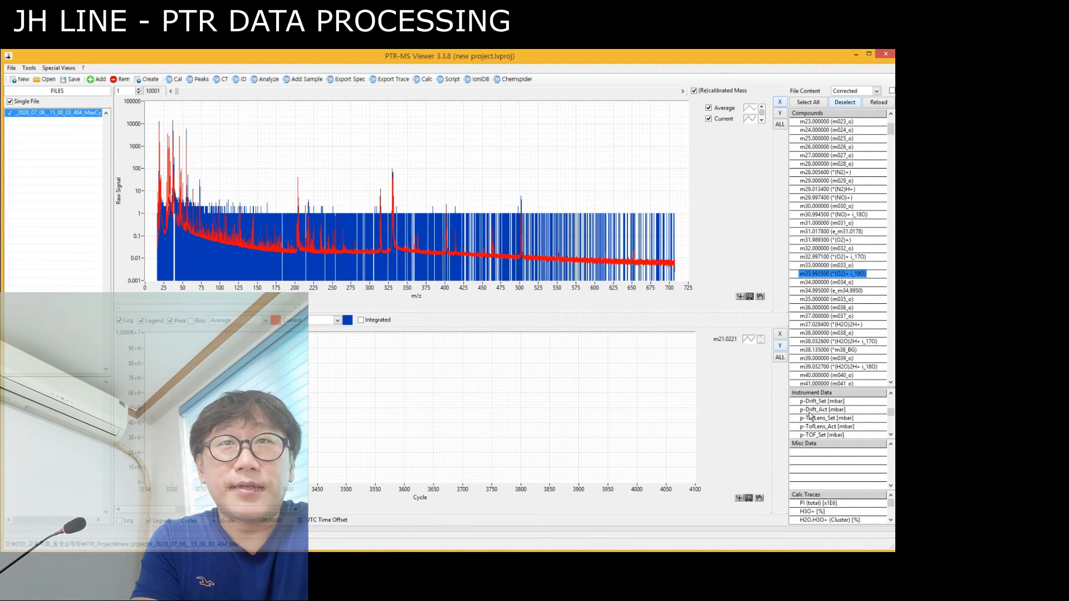
Plot the p-Drift_Set [mbar] instrument trace, refit the signal axis and remove the trace again.
left_click(816, 402)
left_click(780, 345)
left_click(817, 403)
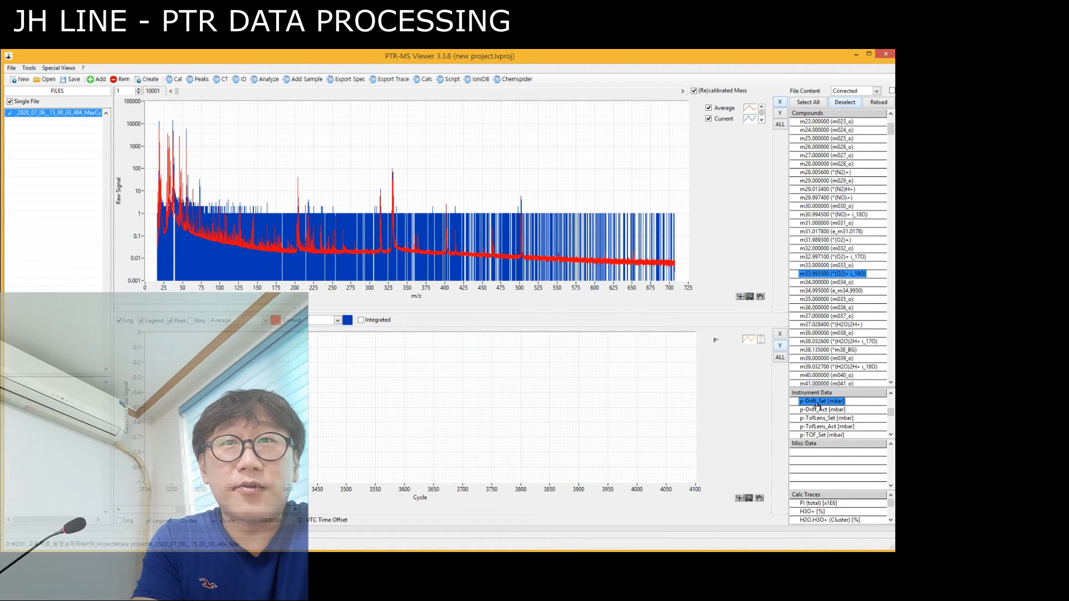
Plot the H2O_Act [sccm] instrument trace over the cycles and fit the signal axis to it.
left_click_drag(891, 415, 890, 419)
left_click(824, 428)
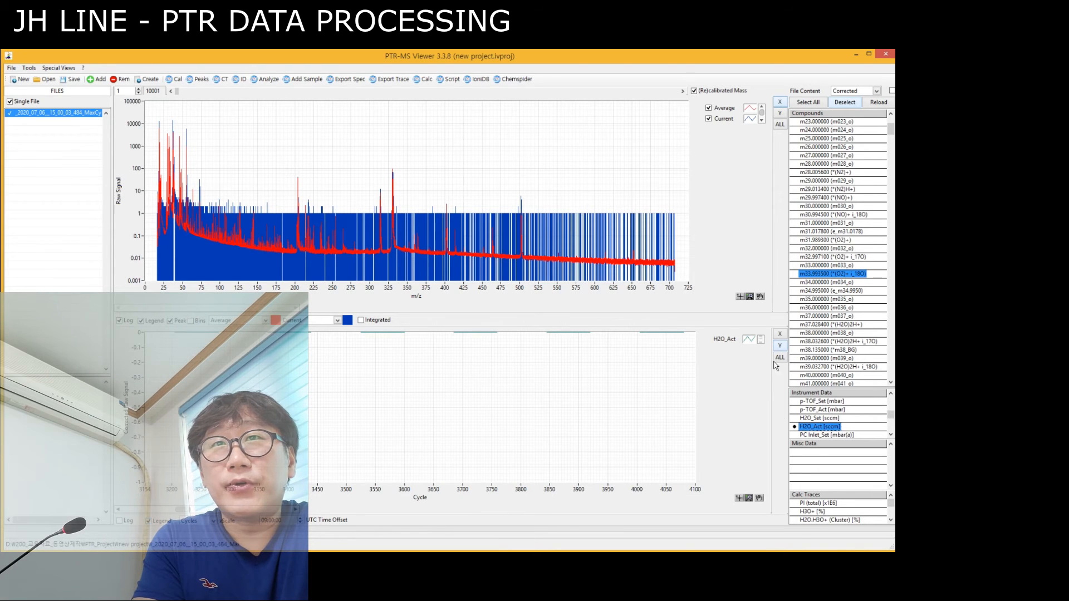
left_click(780, 346)
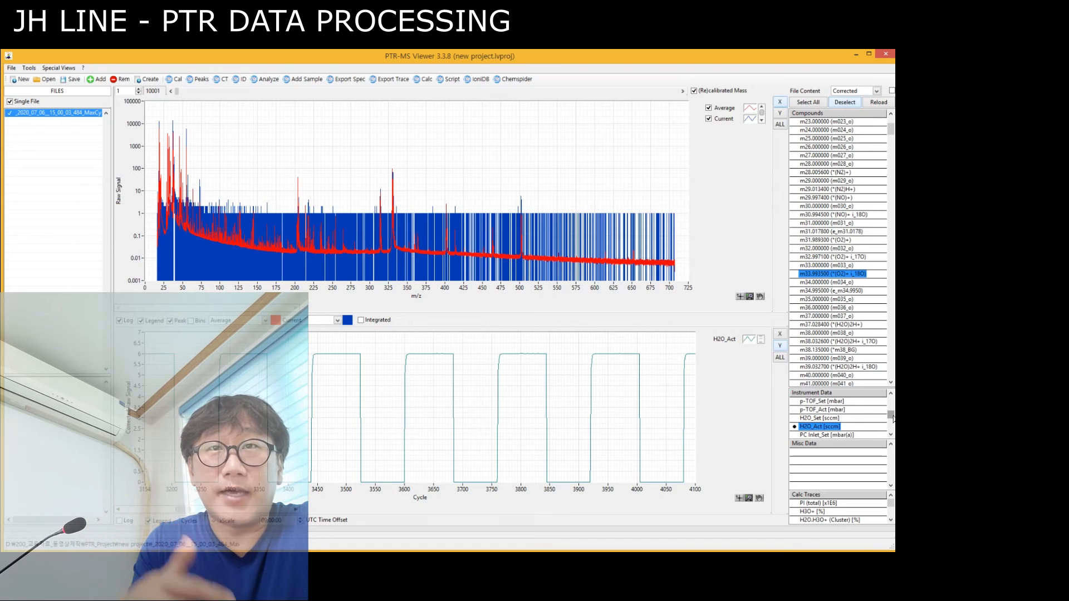
Add the O2_Act [sccm] and N2_Act [sccm] instrument traces alongside H2O_Act in the cycle plot.
left_click_drag(890, 415, 890, 417)
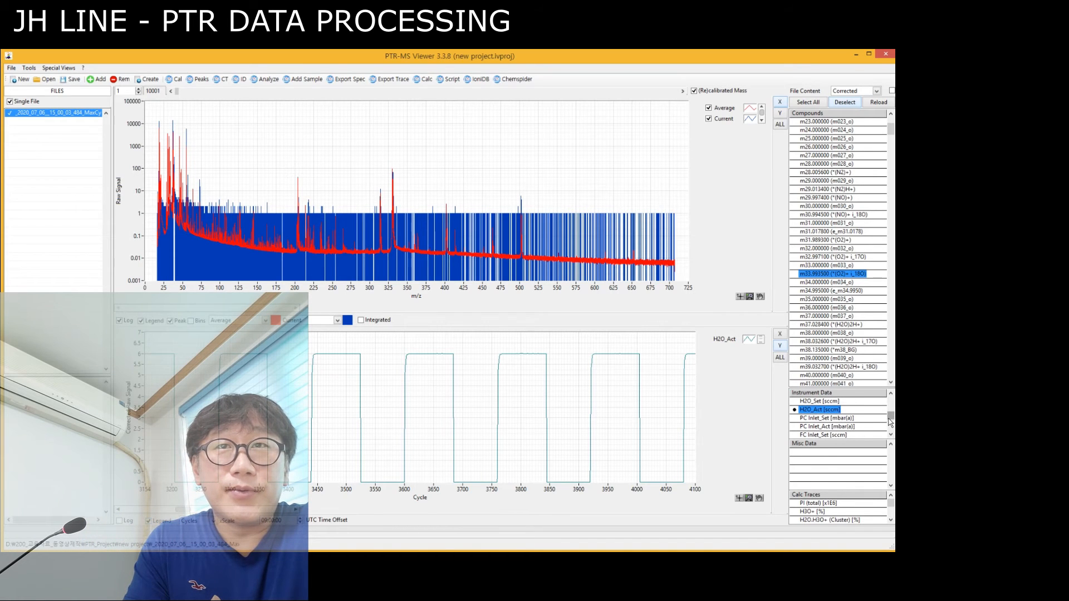
scroll(865, 422, "down", 2)
left_click(816, 409)
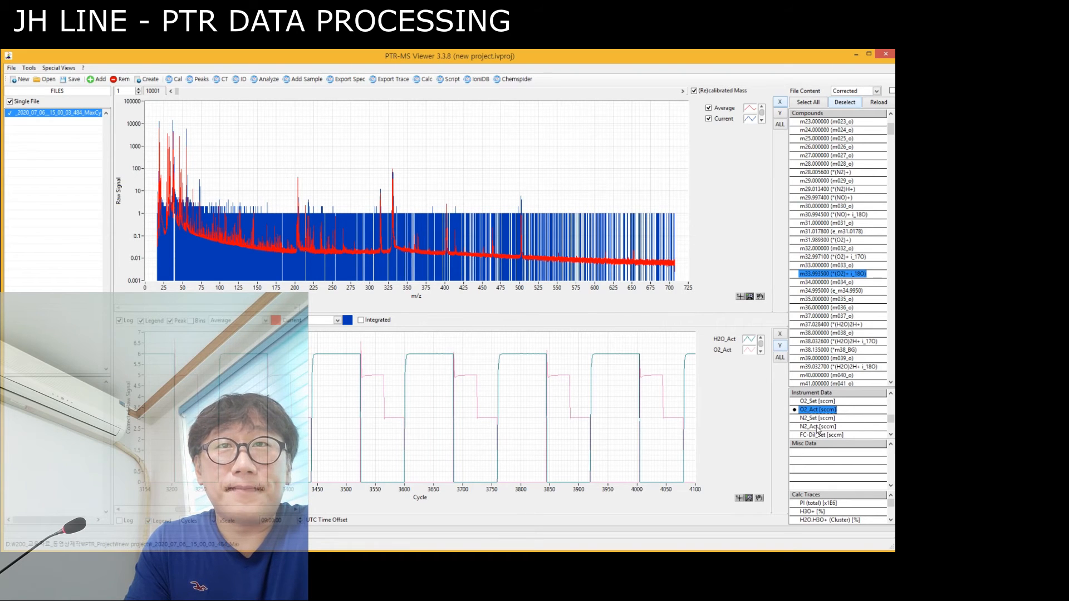
left_click(817, 427)
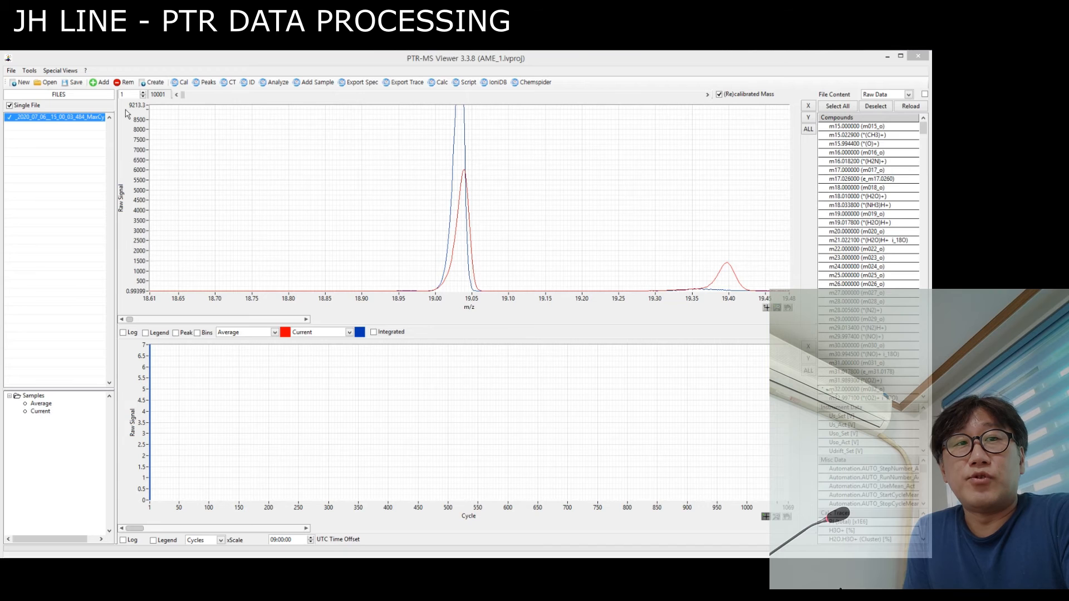
Start creating cycle ranges for the loaded file in the AME_1 project and open Quick Select.
left_click(157, 85)
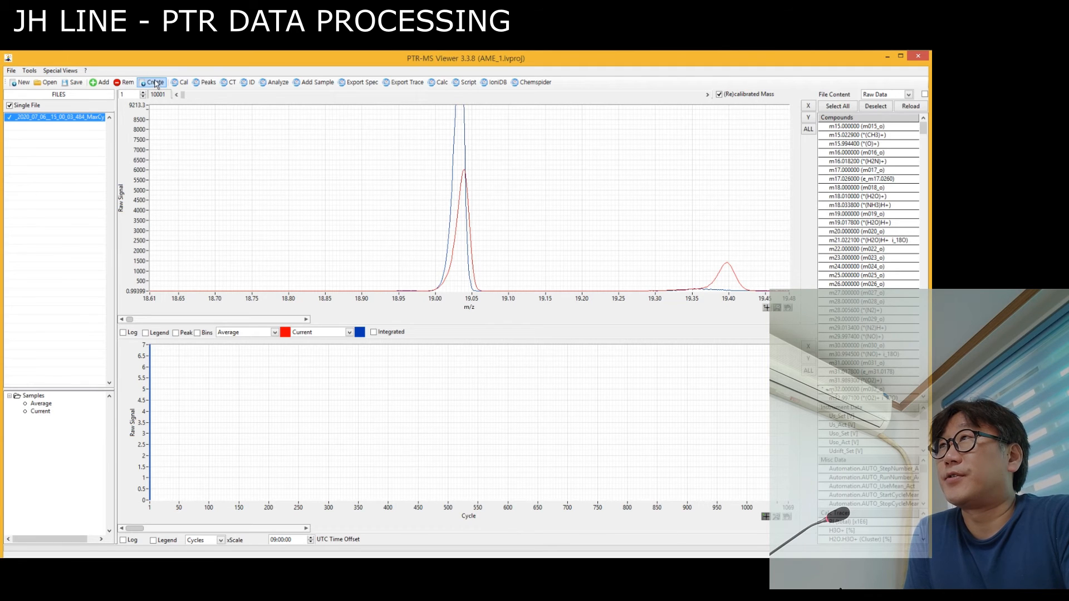
left_click(152, 84)
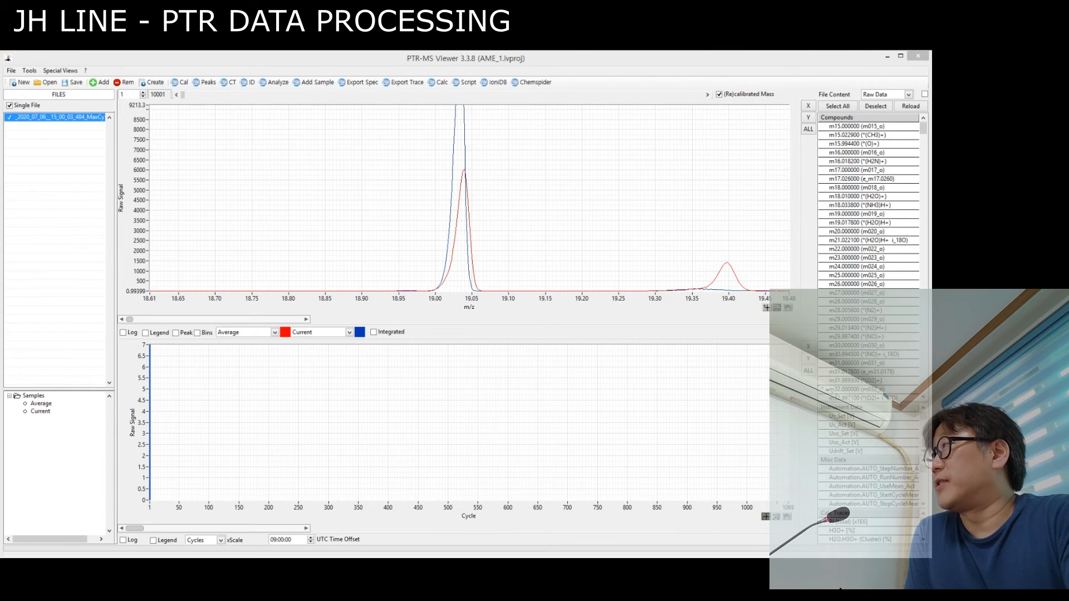
left_click_drag(931, 177, 469, 154)
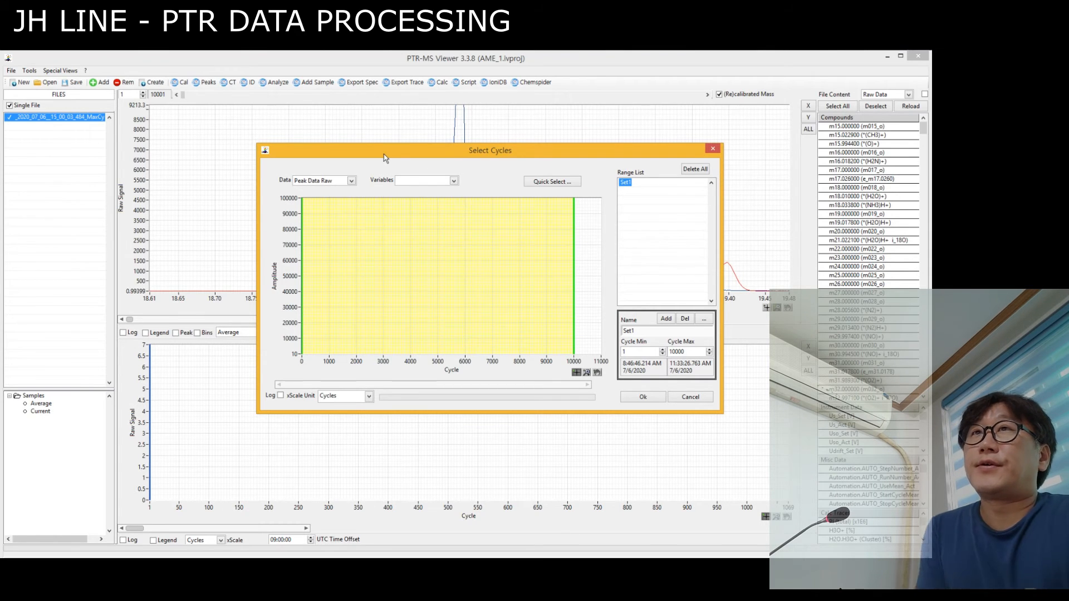
left_click(559, 184)
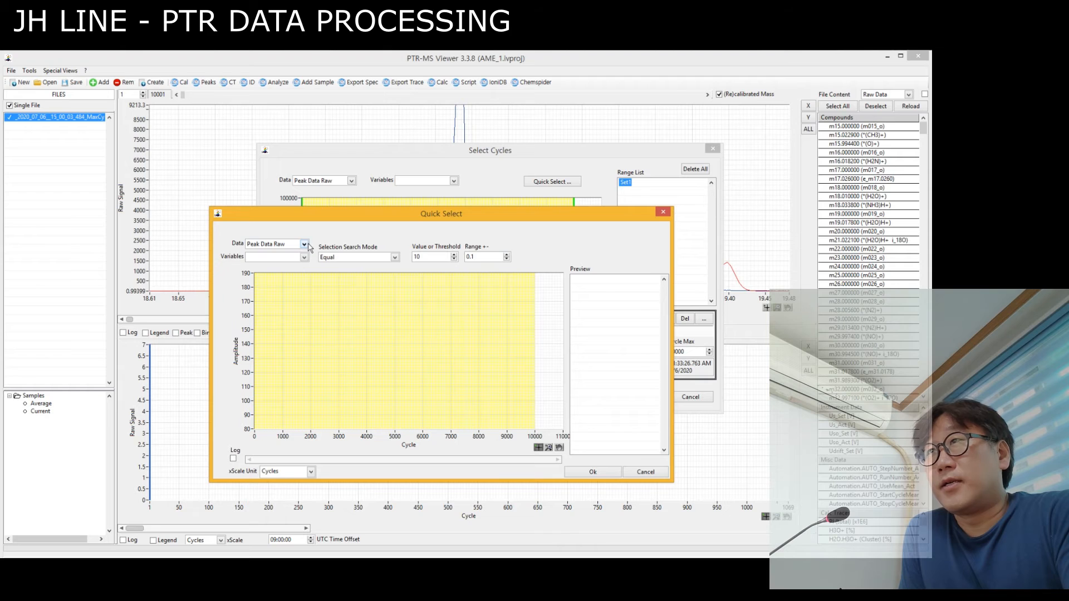
left_click_drag(315, 213, 340, 197)
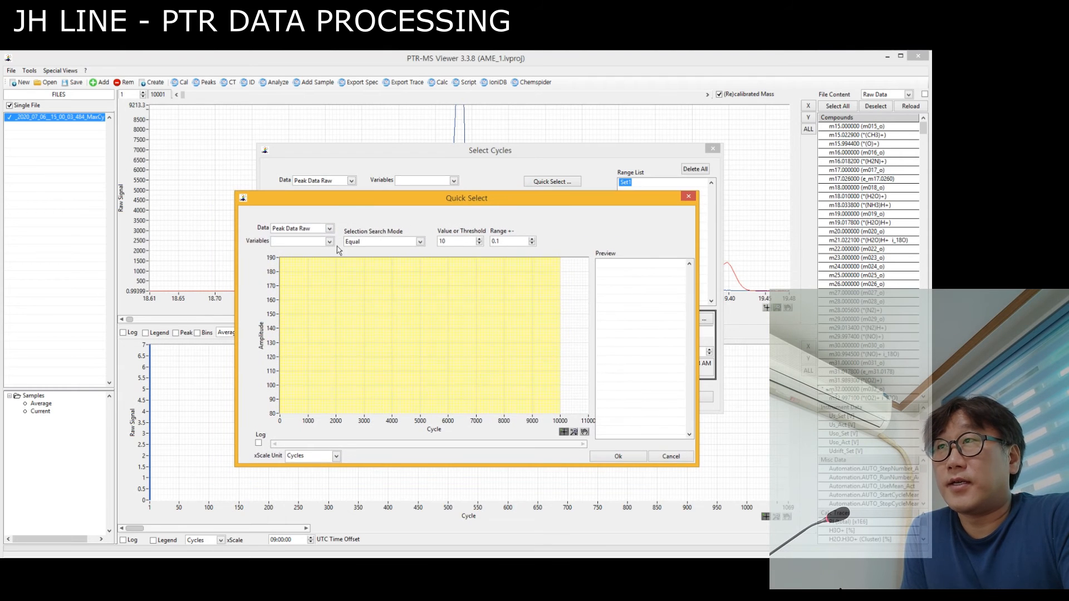
Base the quick cycle selection on Instrument data with N2_Act [sccm] as the variable.
left_click(330, 229)
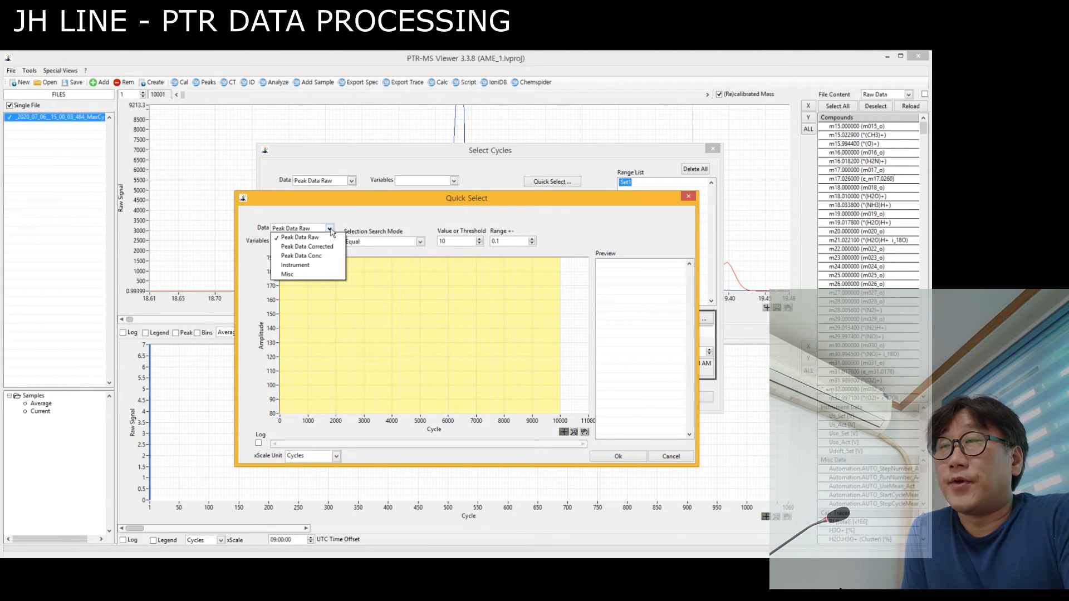
left_click(261, 226)
left_click(304, 229)
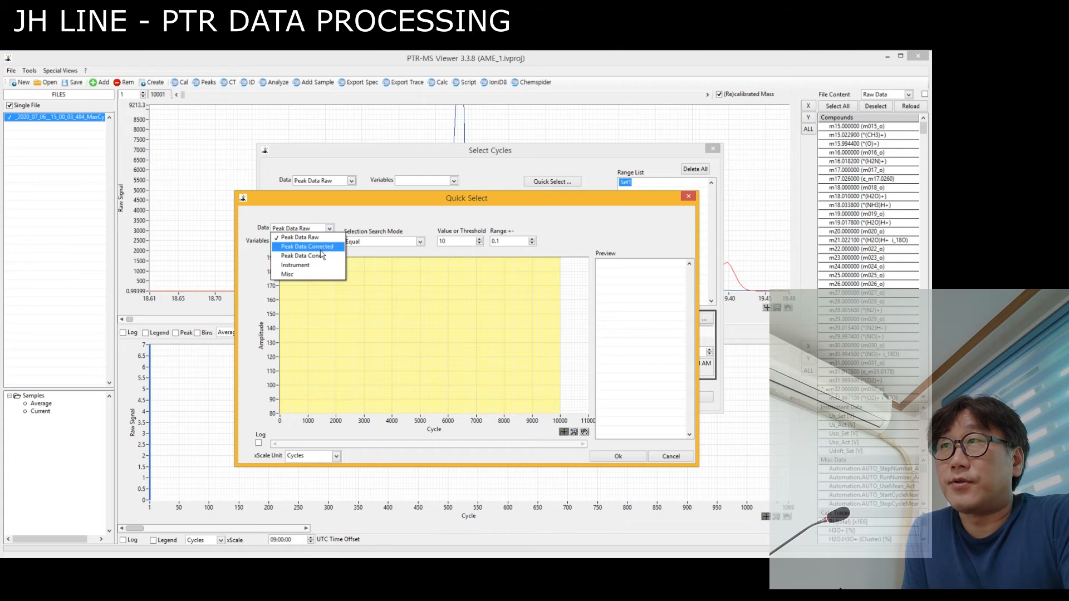
left_click(313, 266)
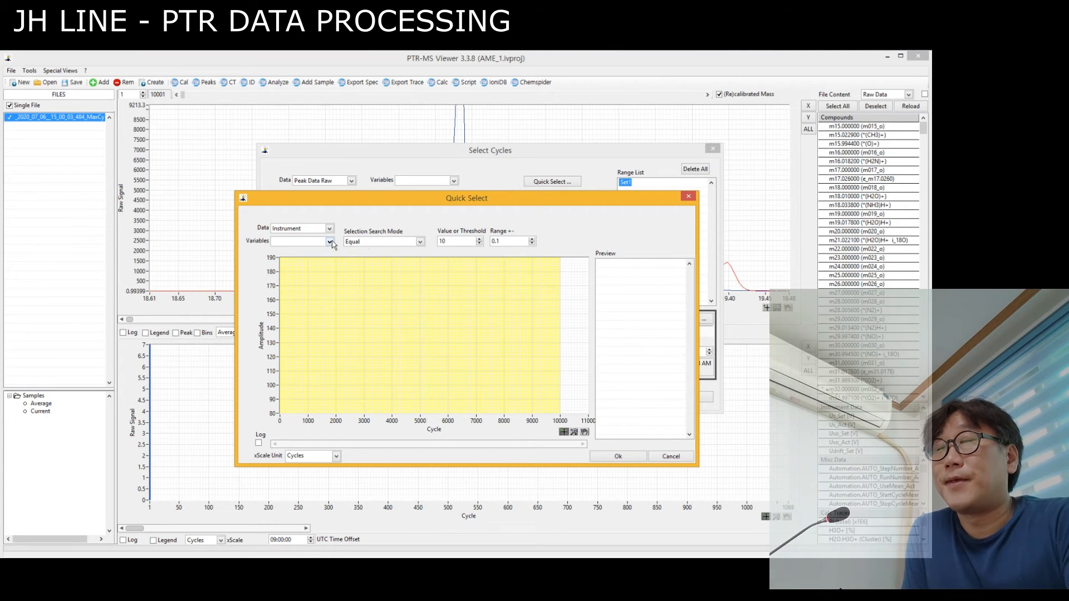
left_click(330, 242)
left_click_drag(362, 288, 364, 386)
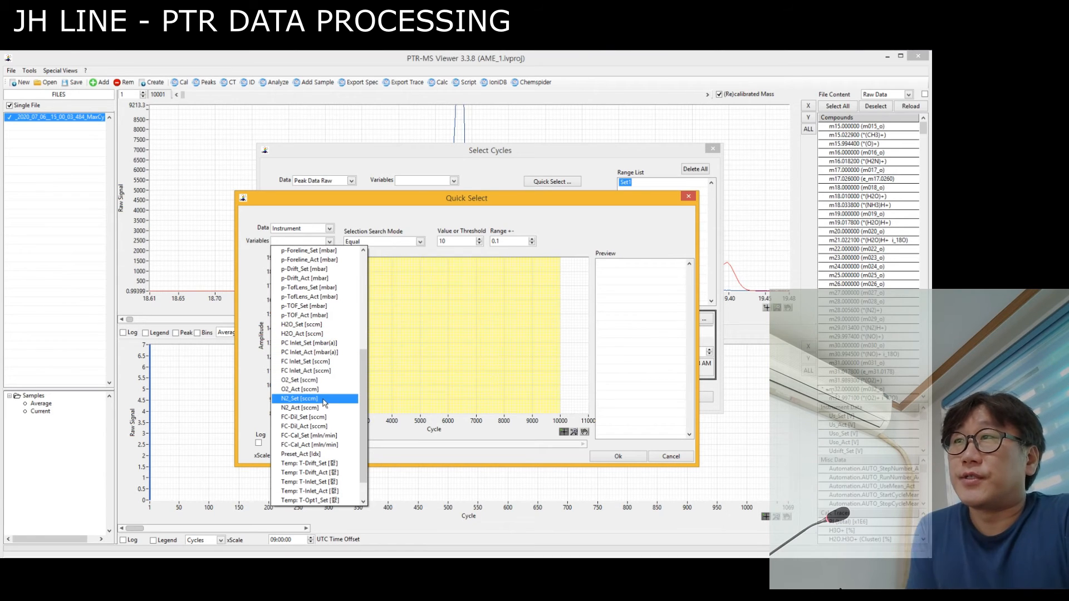
left_click(300, 409)
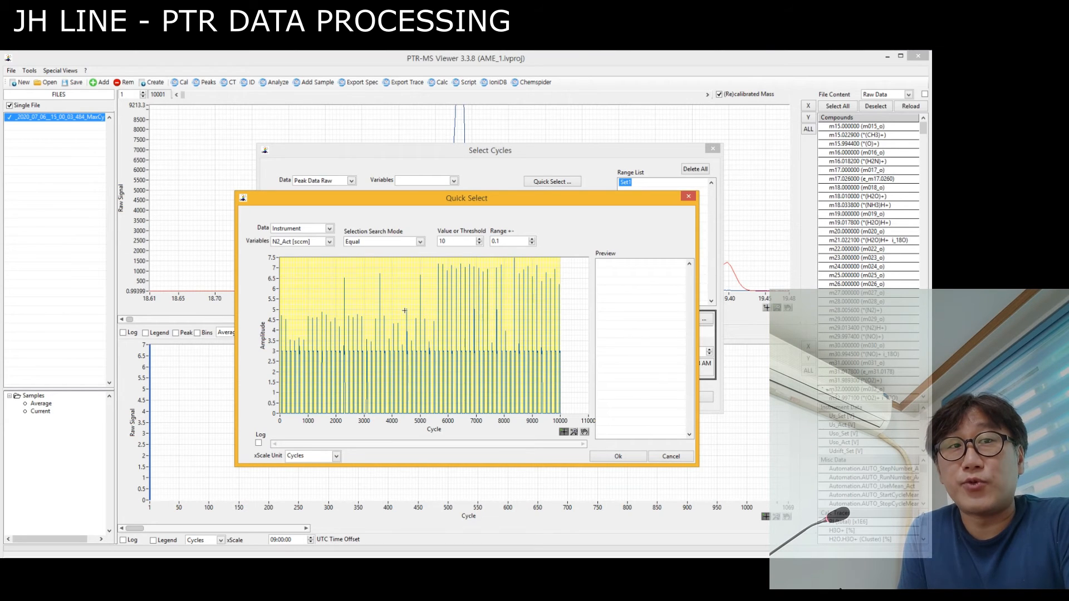
Select cycles where N2_Act is Equal to a value of 3 with a range of 0.1.
left_click(374, 244)
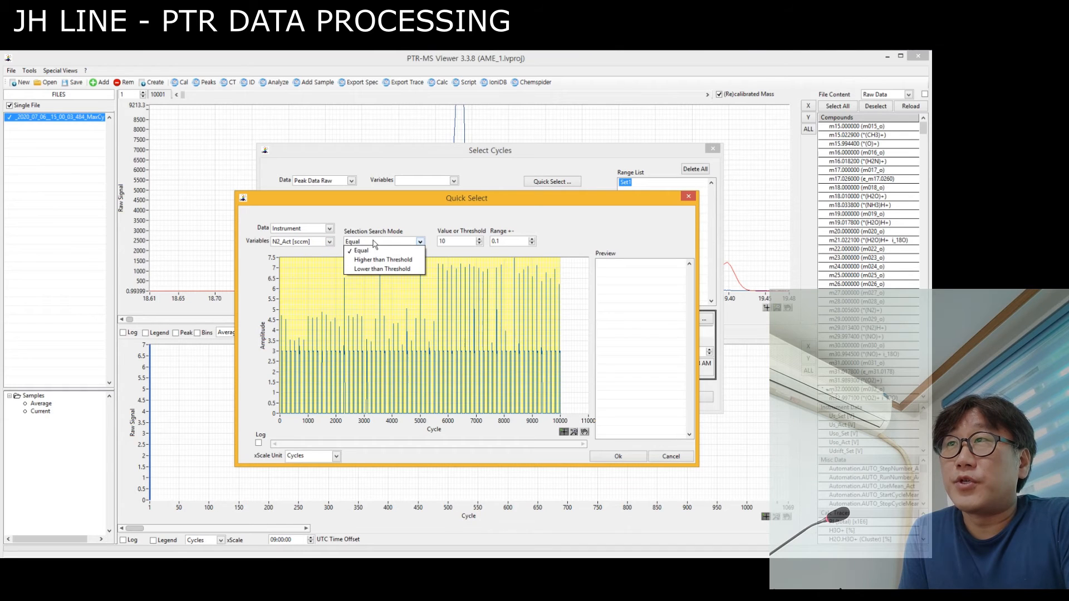
left_click(360, 252)
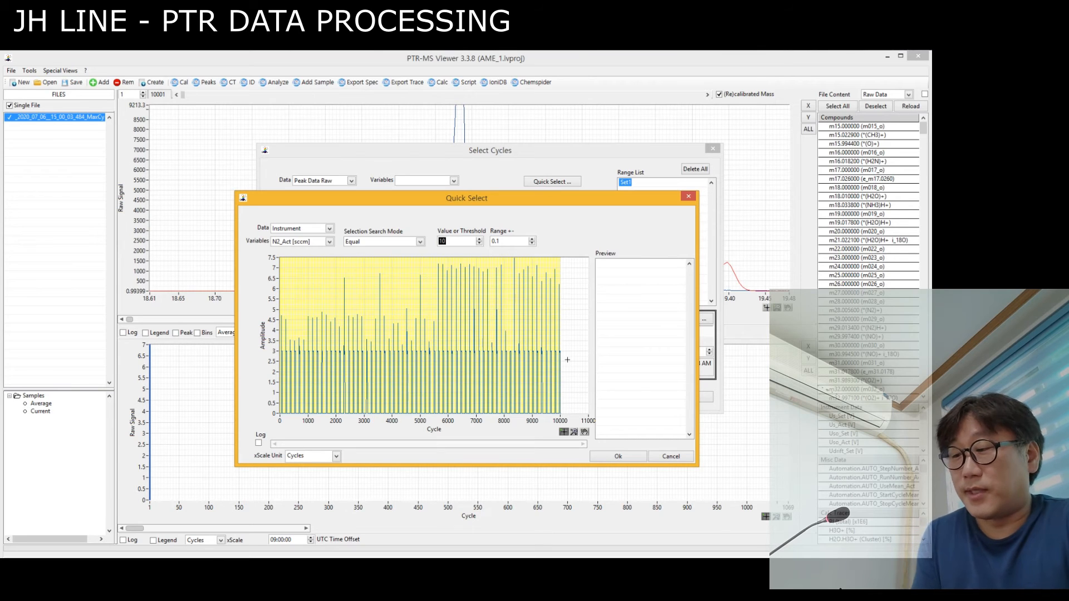
left_click(452, 239)
key("BackSpace")
key("BackSpace")
type("3")
left_click(506, 242)
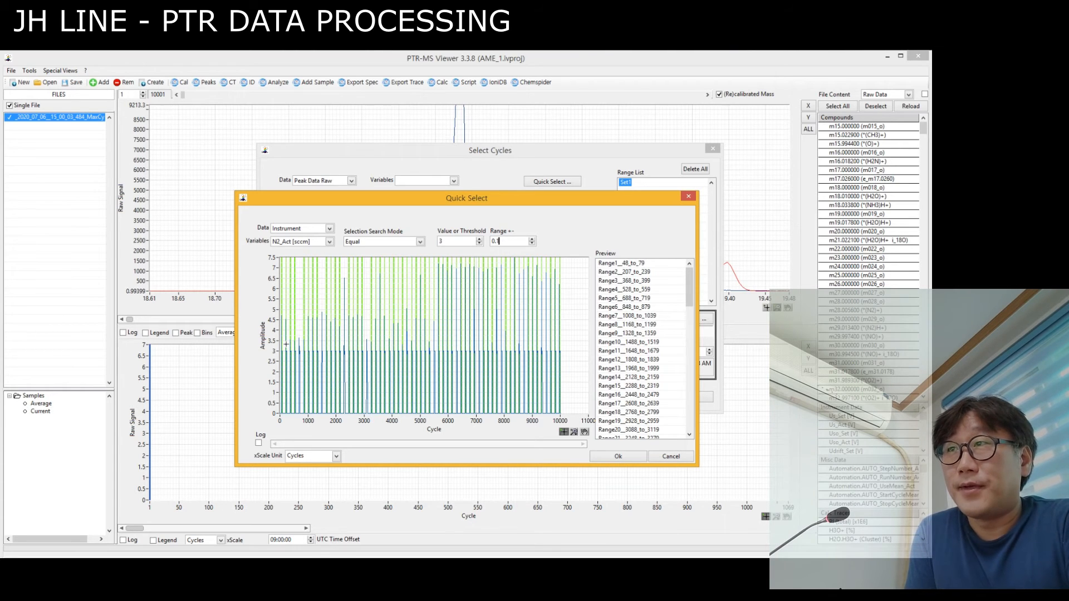
Enlarge the N2_Act plot around one flow spike, between about cycles 2580 and 2644.
left_click(574, 432)
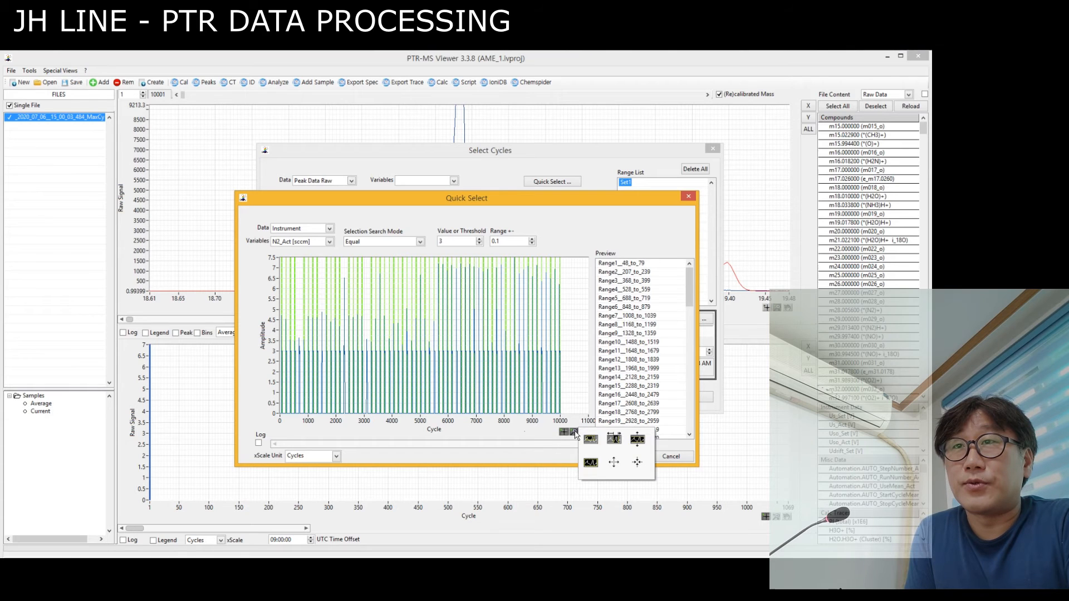
left_click(591, 442)
left_click_drag(351, 339, 391, 361)
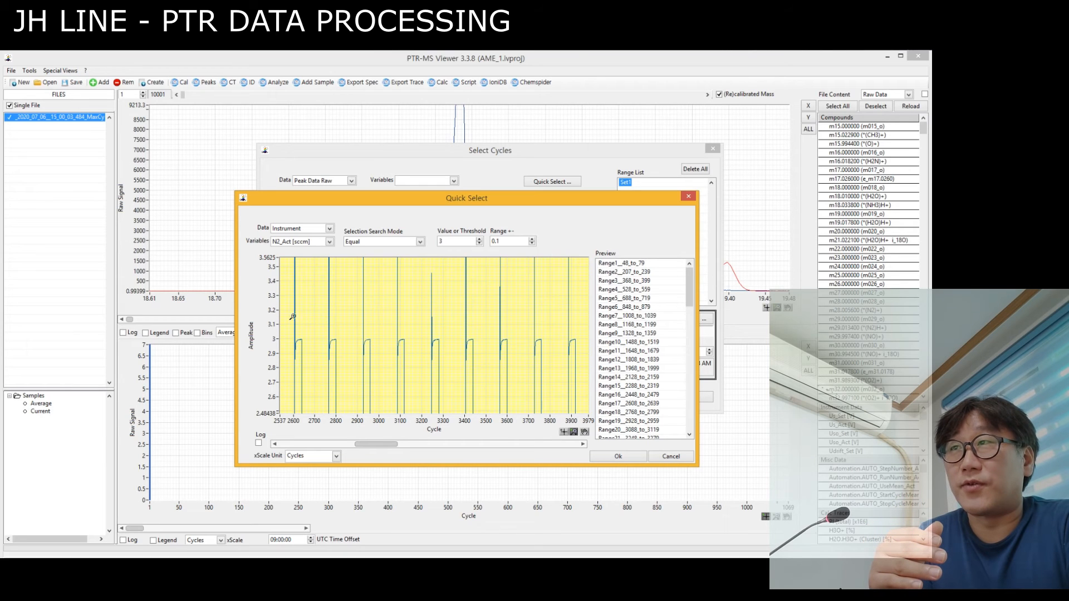
left_click_drag(288, 277, 302, 307)
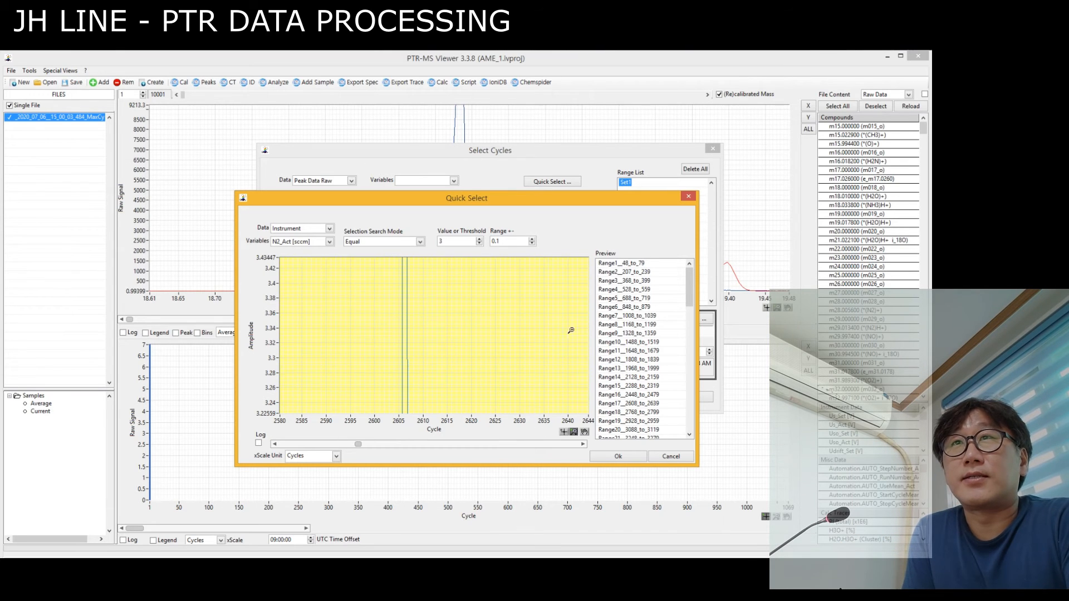
Review the previewed cycle ranges, selecting Range1__48_to_79 and Range2__207_to_239 in turn.
mouse_move(690, 284)
left_mouse_down()
mouse_move(691, 401)
mouse_move(690, 284)
left_mouse_up()
left_click(622, 263)
left_click(616, 272)
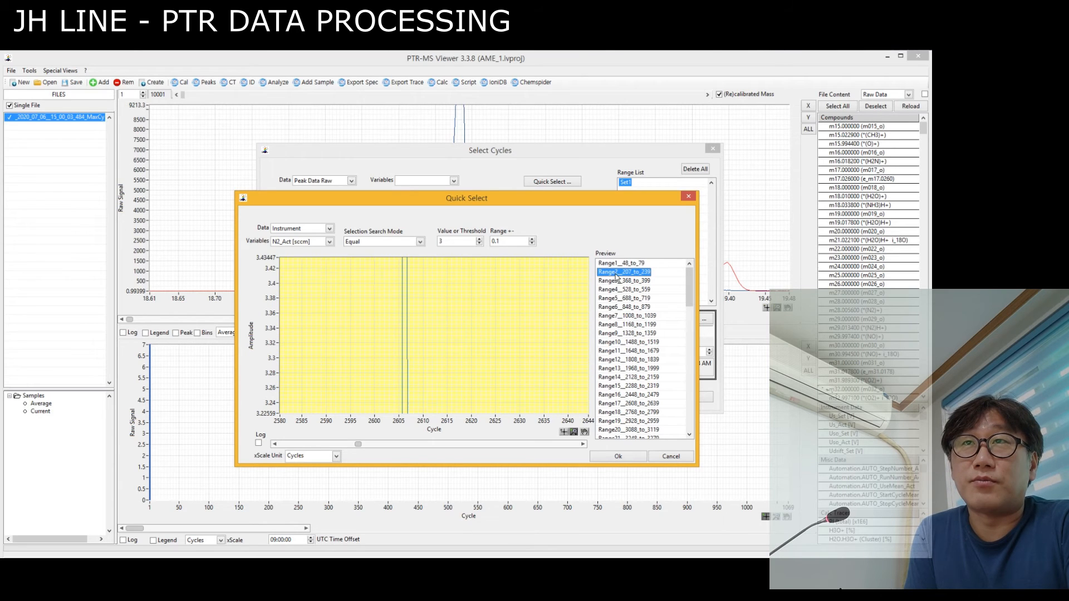
Check further previewed cycle ranges, including Range3__368_to_399 and Range8__1168_to_1199, and accept the N2_Act quick selection into the range list.
left_click(617, 264)
left_click(621, 281)
left_click(621, 325)
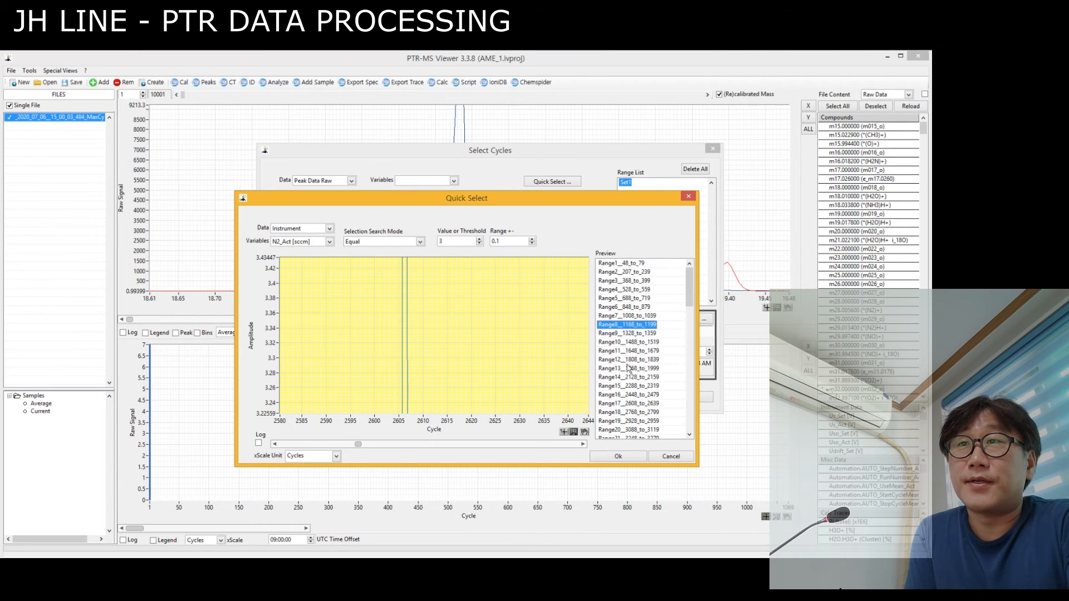
left_click(628, 360)
left_click(617, 457)
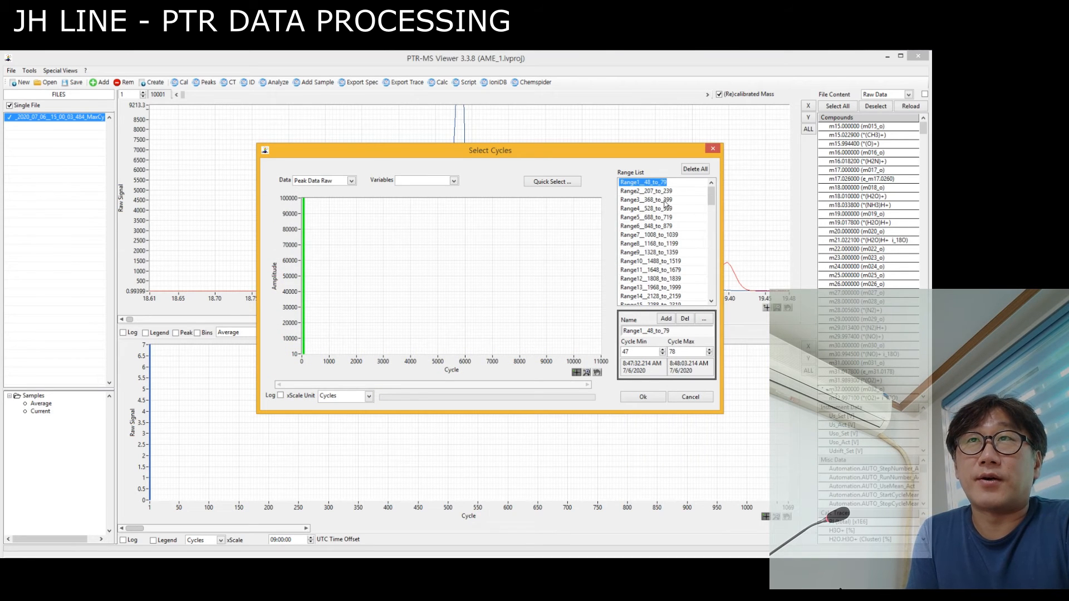
Review the N2_Act cycle ranges one by one from Range1__48_to_79 through Range14__2128_to_2159, and cancel the cycle selection.
left_click(632, 192)
left_click(635, 183)
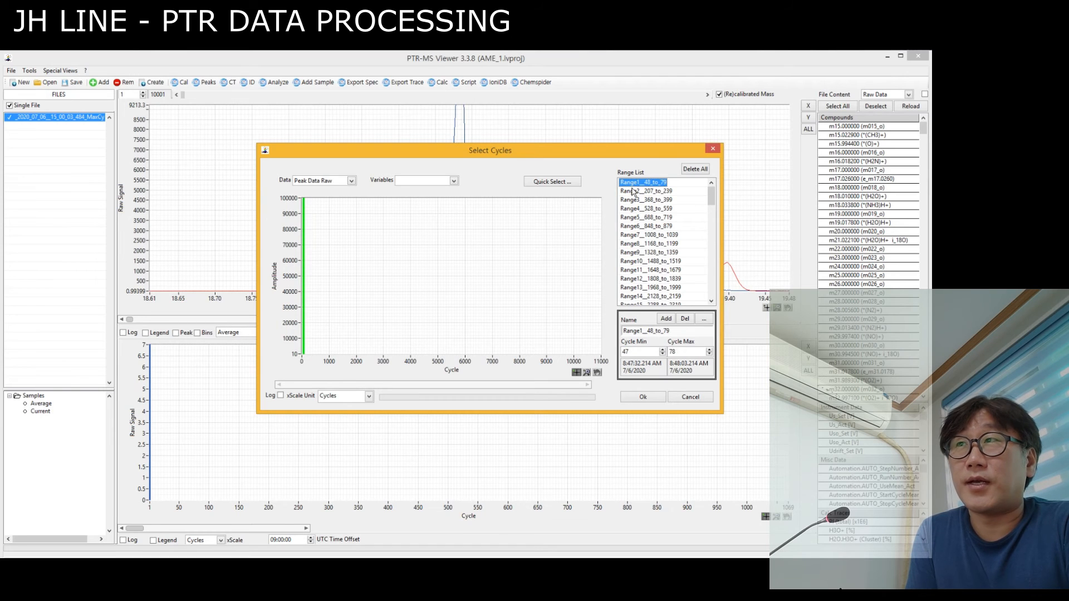
left_click(633, 192)
left_click(637, 200)
left_click(644, 209)
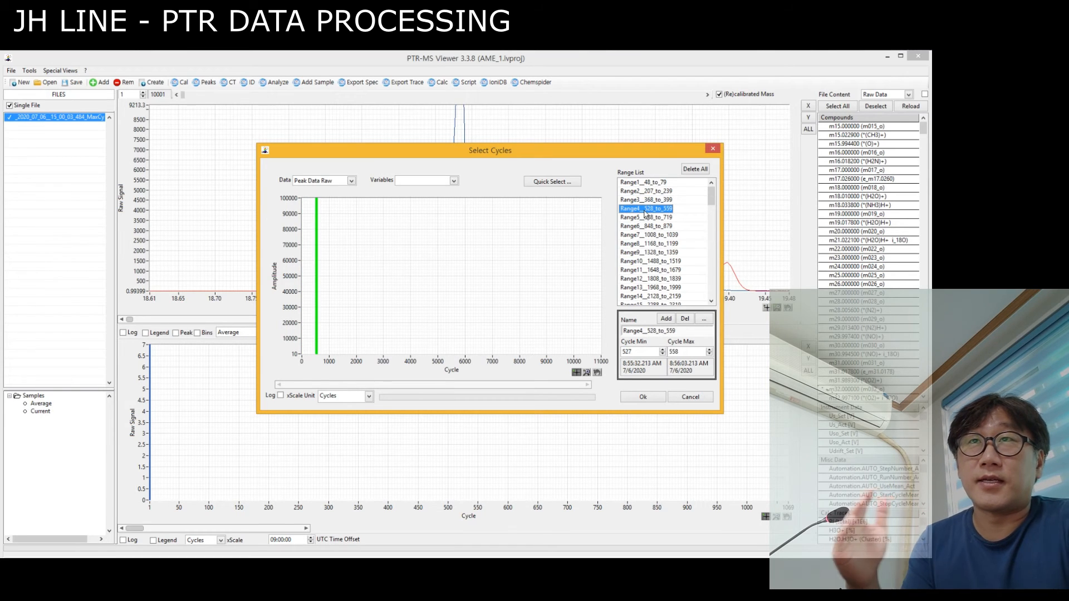
left_click(644, 217)
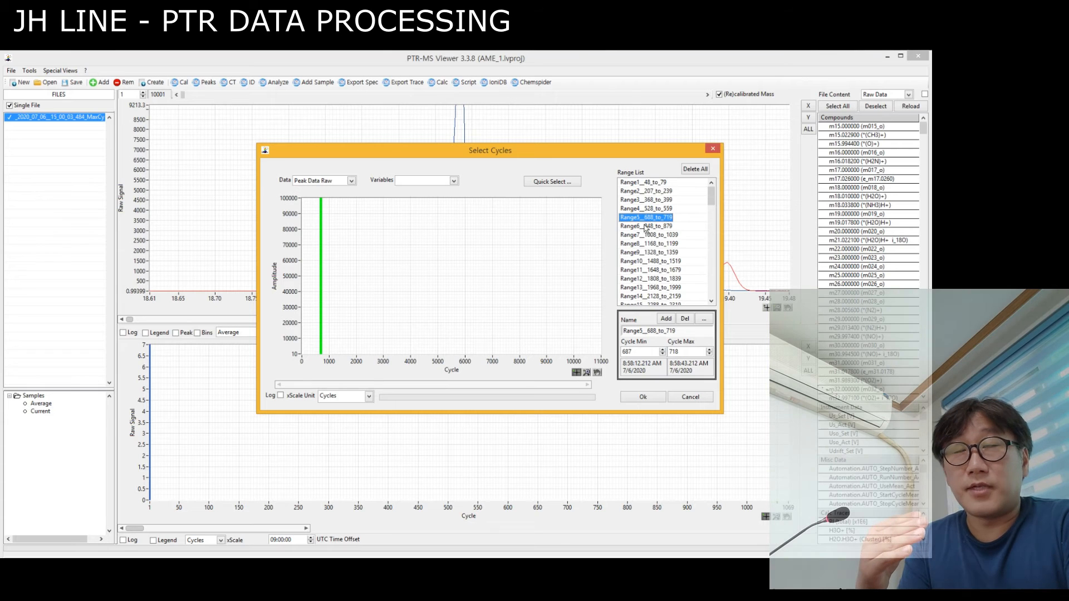
left_click(643, 226)
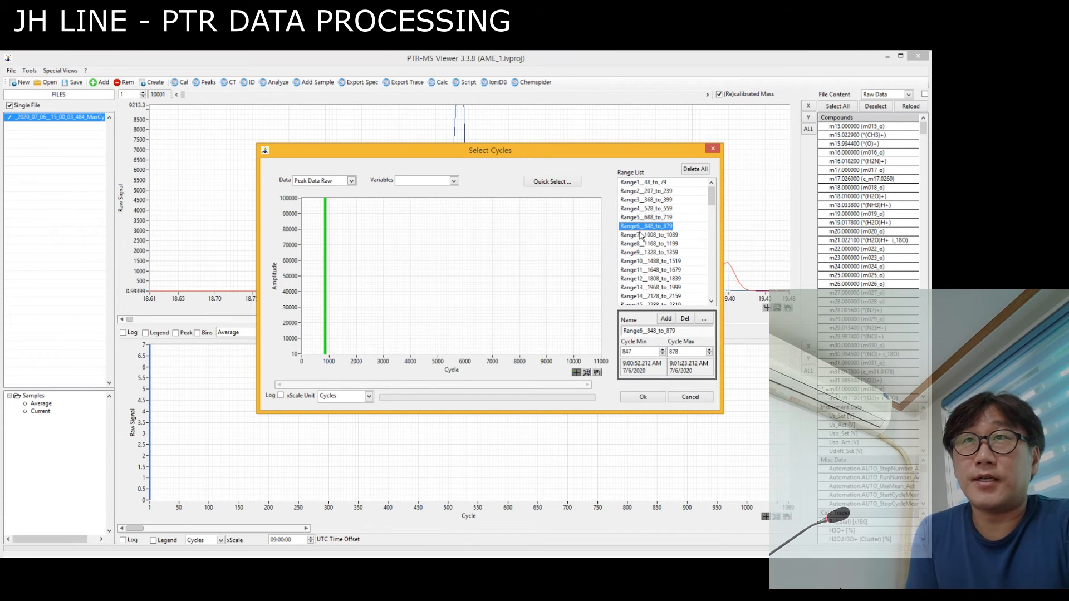
left_click(643, 236)
left_click(643, 244)
left_click(643, 253)
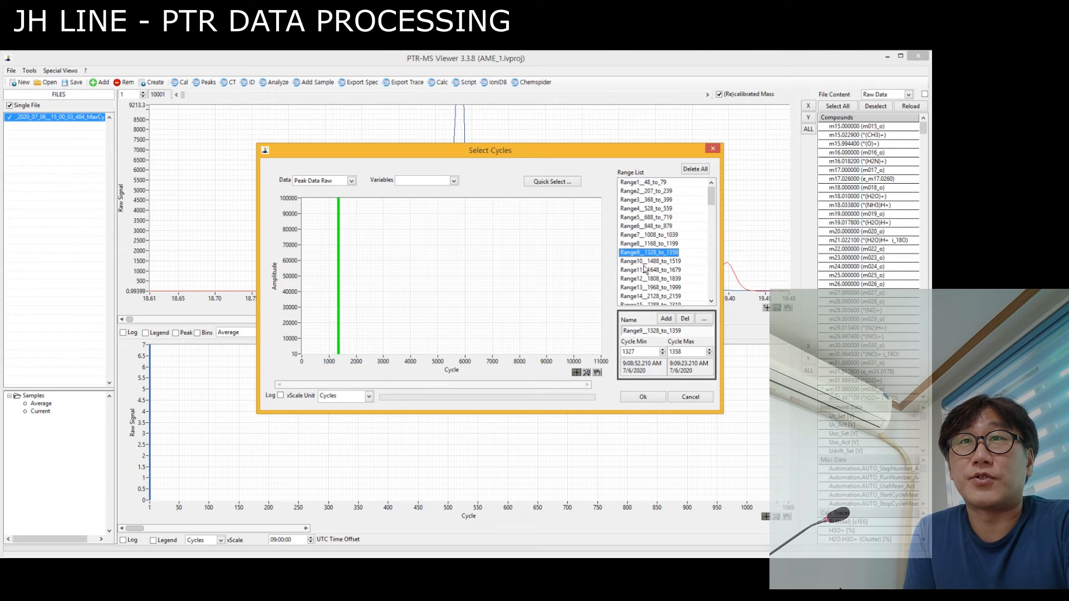
left_click(644, 270)
left_click(646, 278)
left_click(646, 287)
left_click(647, 296)
scroll(648, 287, "down", 2)
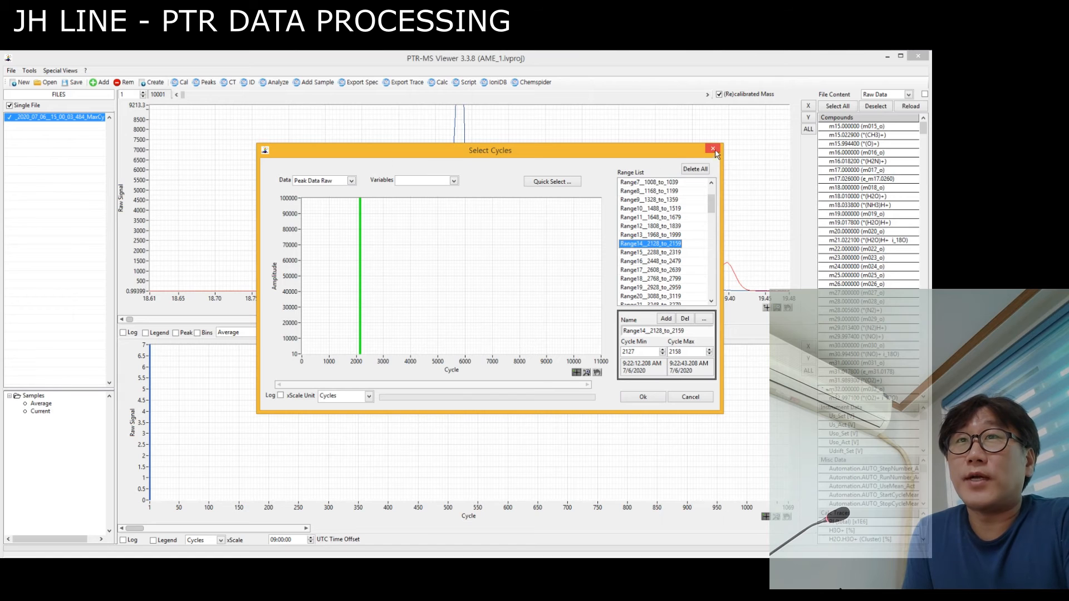
left_click(691, 397)
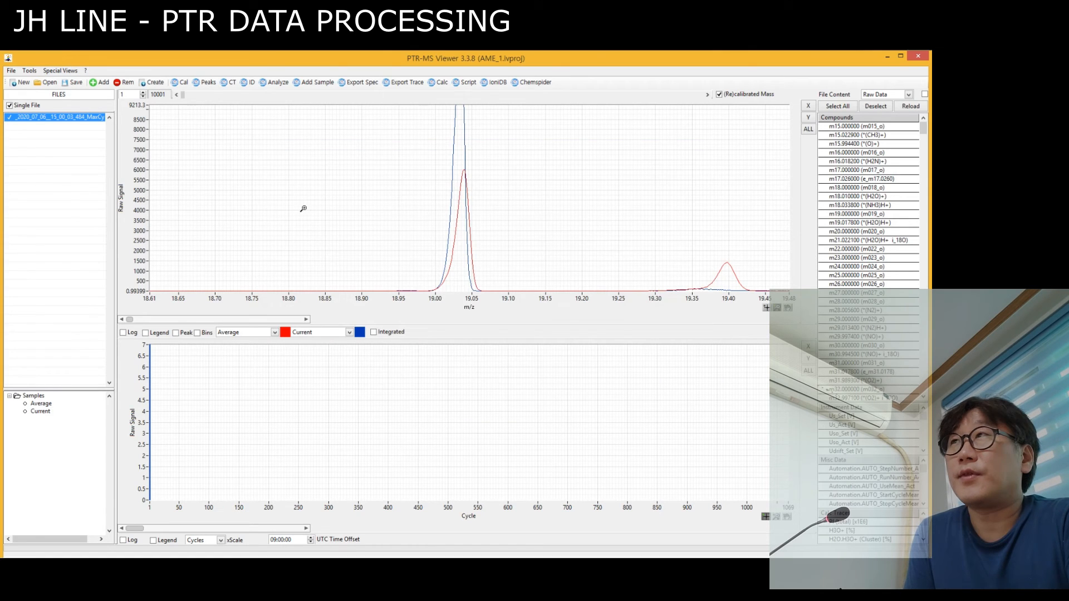
Start creating a new file from selected cycles, basing the quick selection on Instrument data with O2_Act [sccm] as the variable.
left_click(154, 82)
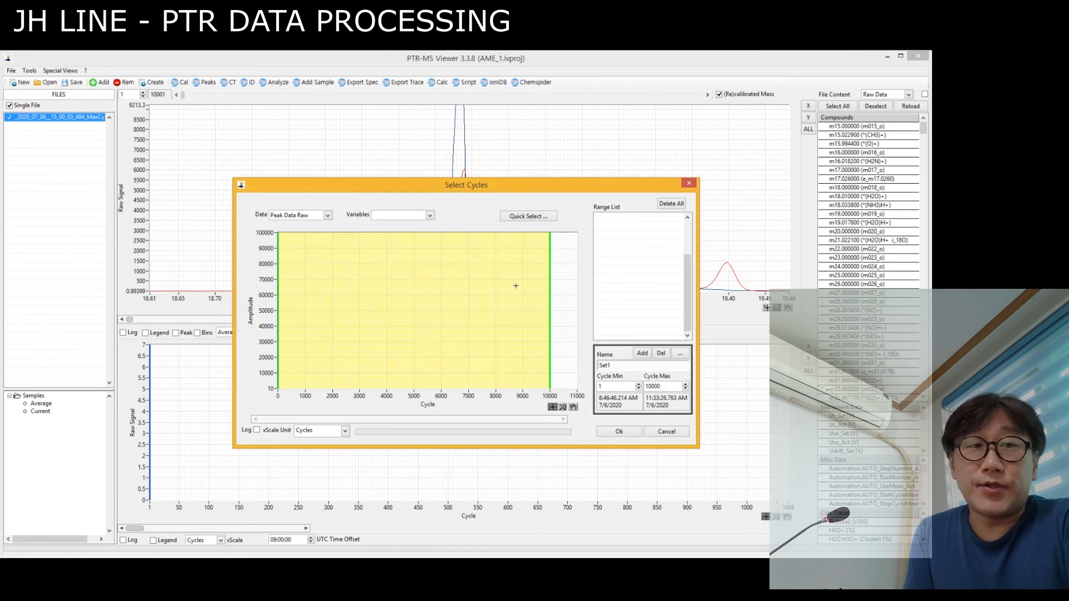
left_click(529, 216)
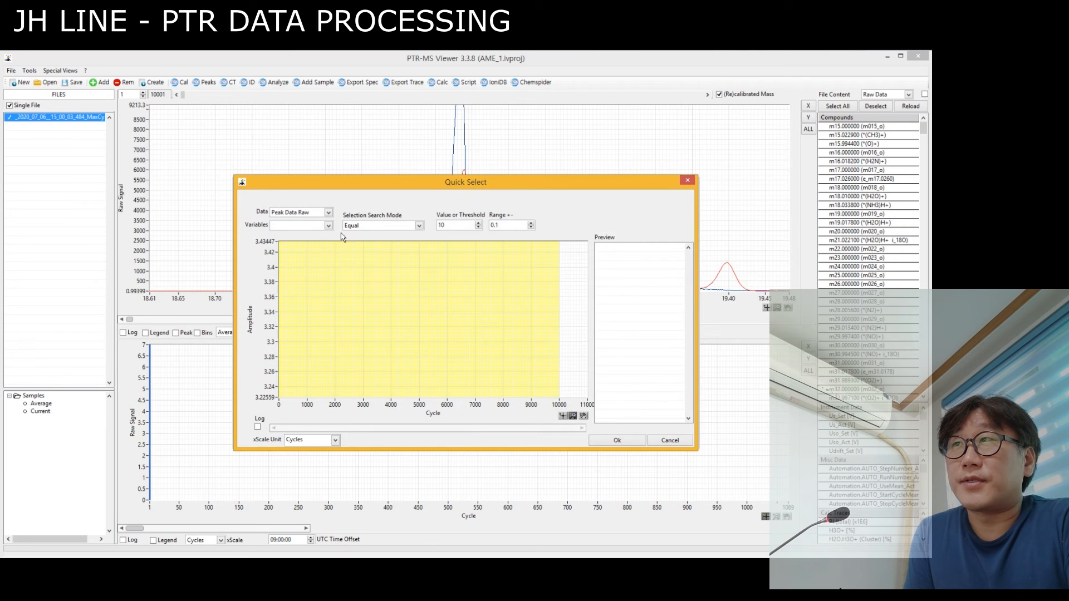
left_click(328, 213)
left_click(305, 251)
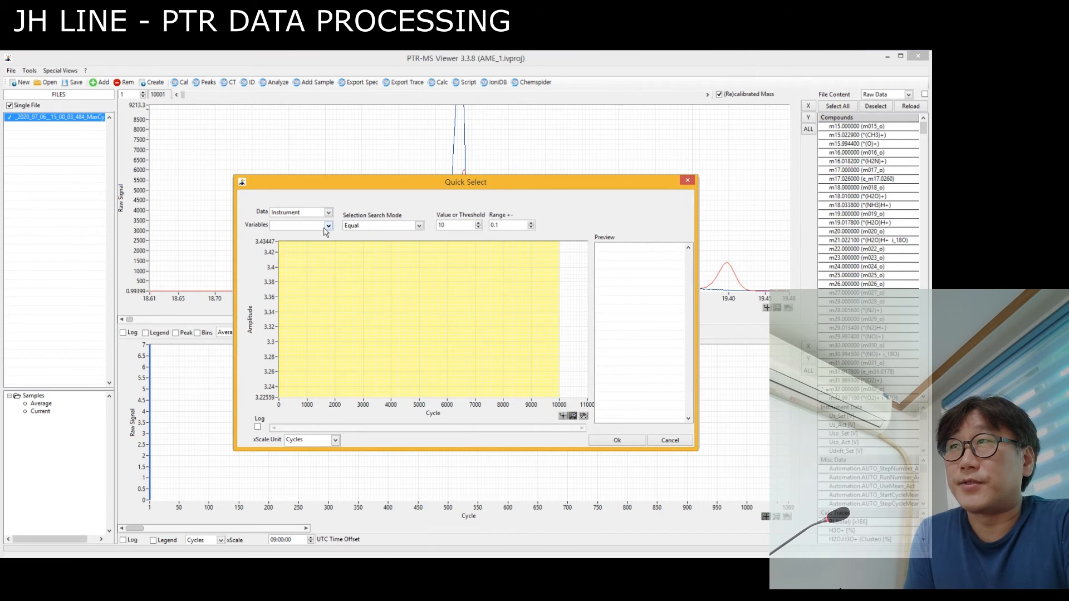
left_click(328, 225)
left_click_drag(362, 366, 367, 429)
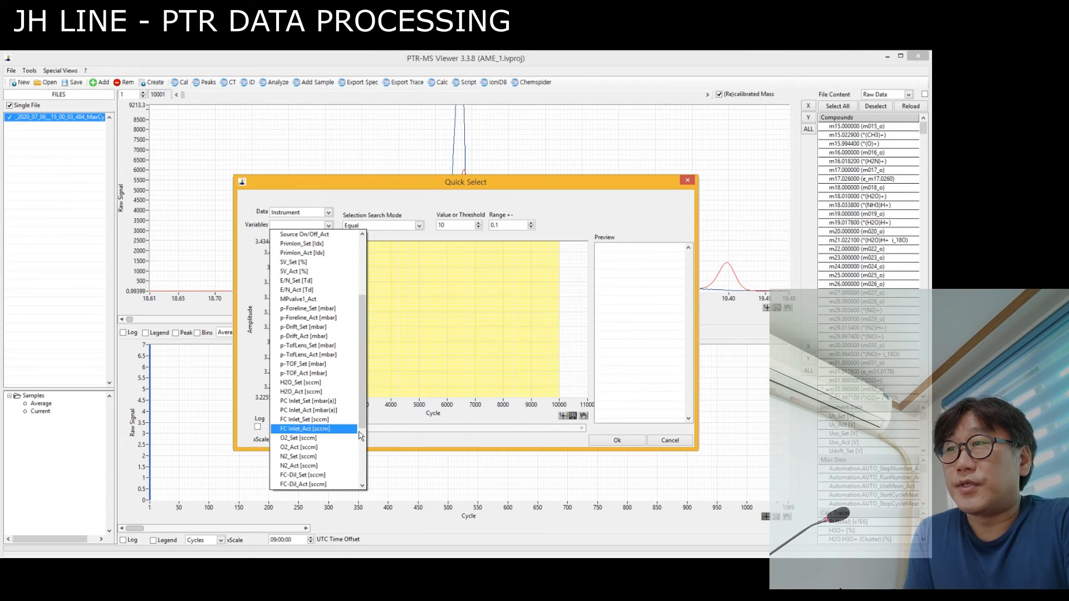
left_click(305, 447)
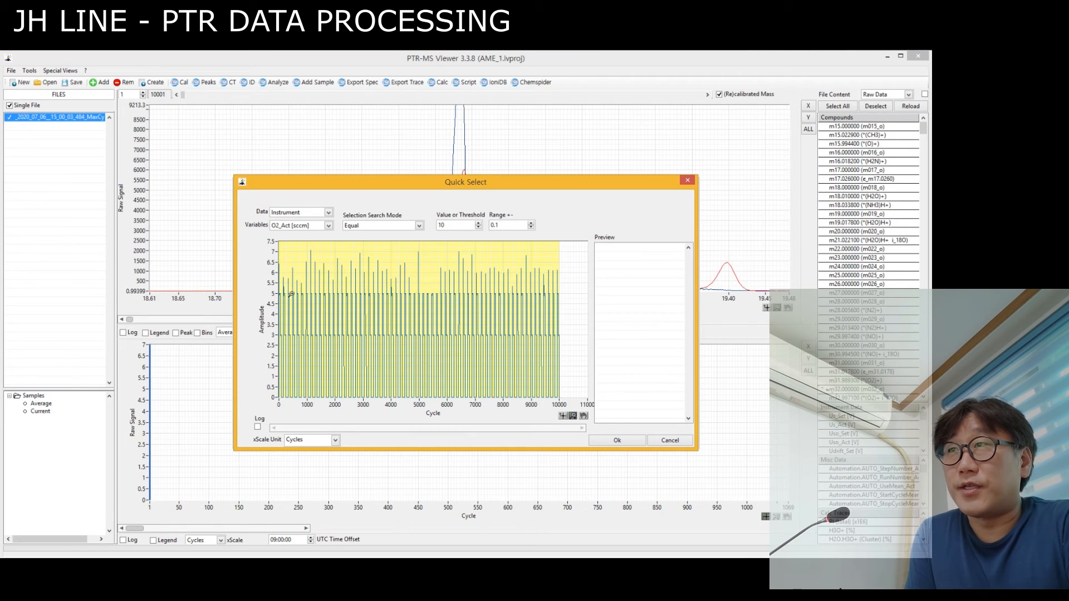
Enlarge the O2_Act plot between about cycles 295 and 3354 and try matching cycles Equal to a value of 5.
left_click_drag(287, 287, 372, 348)
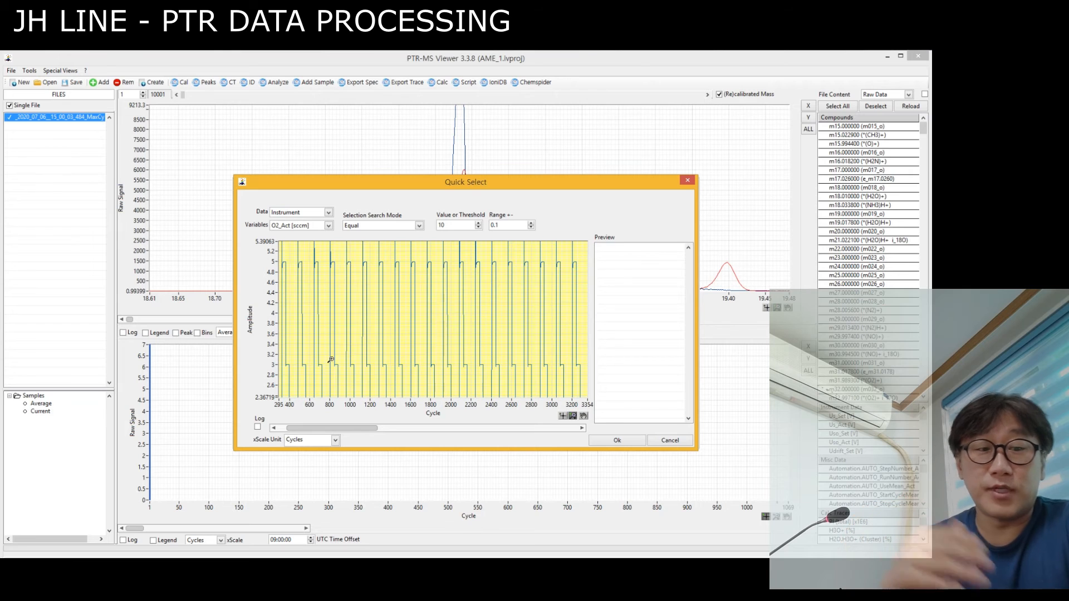
double_click(446, 225)
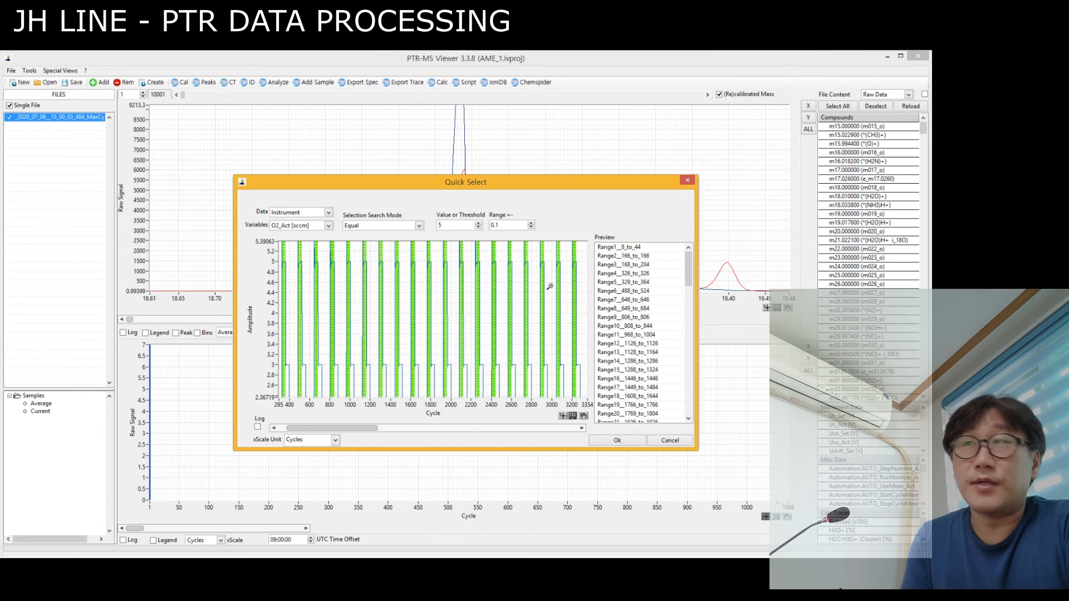
Select cycles where O2_Act is Equal to 3 with a range of 0.1, and accept these ranges for the new file.
left_click_drag(445, 226, 420, 227)
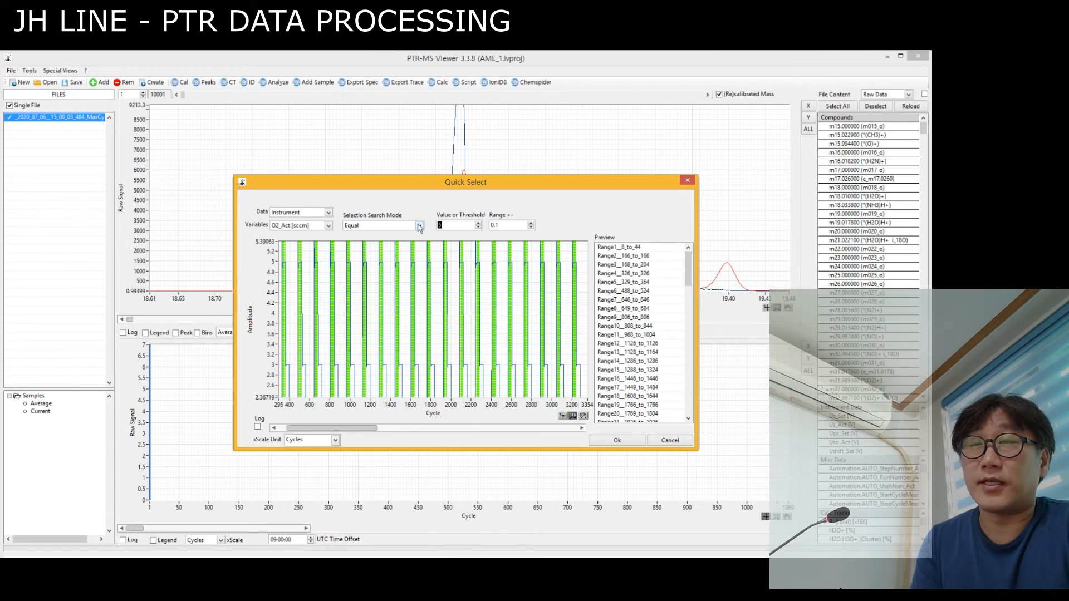
type("3")
left_click(495, 226)
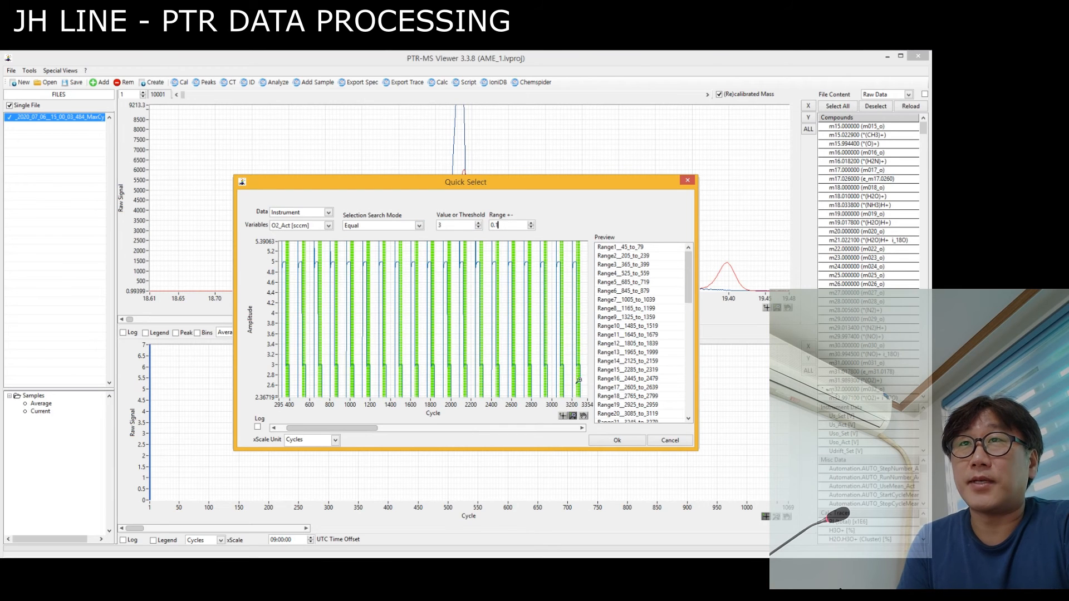
left_click(618, 441)
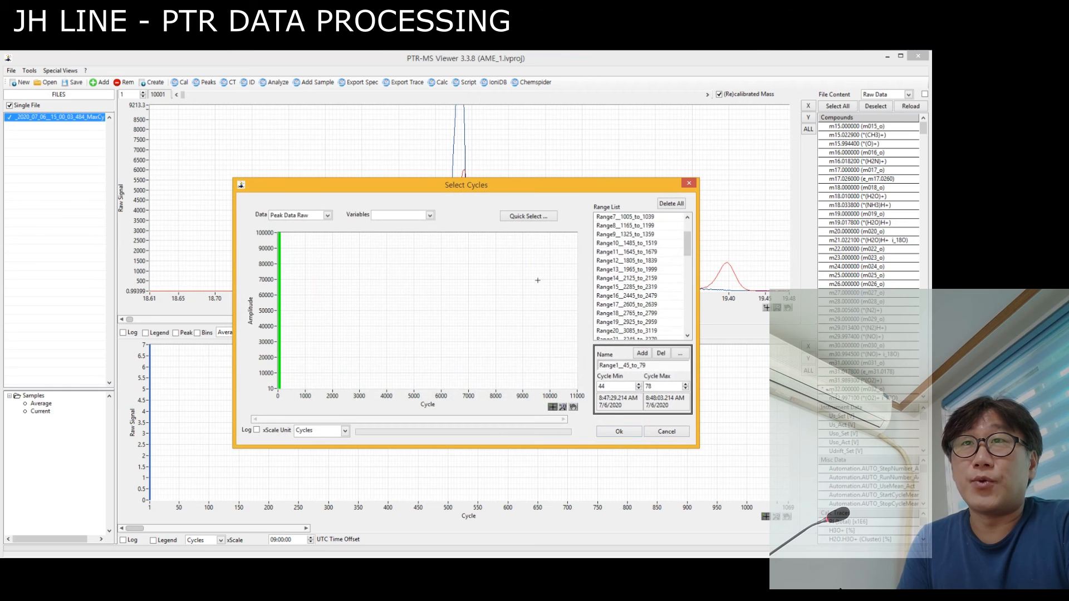
left_click(619, 432)
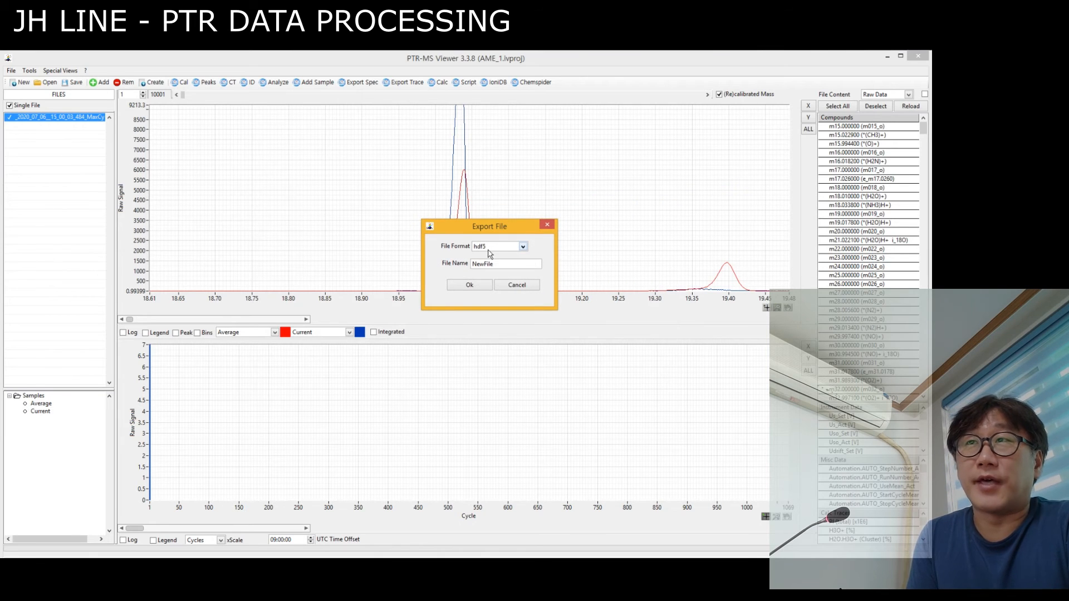
Check the available export file formats, keep hdf5, and clear the default file name NewFile.
left_click(495, 249)
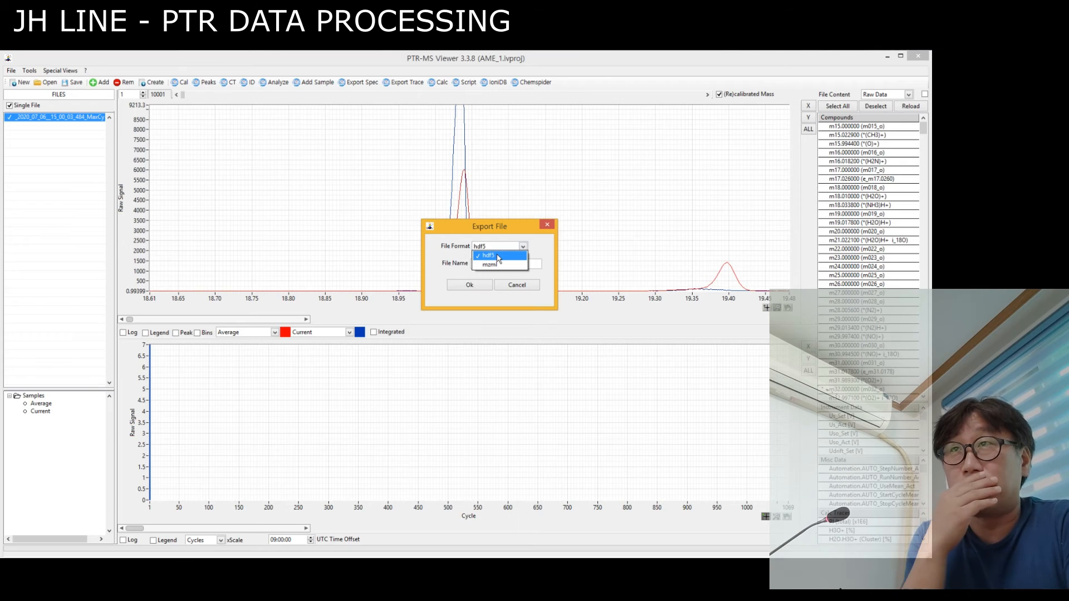
left_click(516, 227)
left_click(496, 263)
left_click_drag(496, 264, 445, 268)
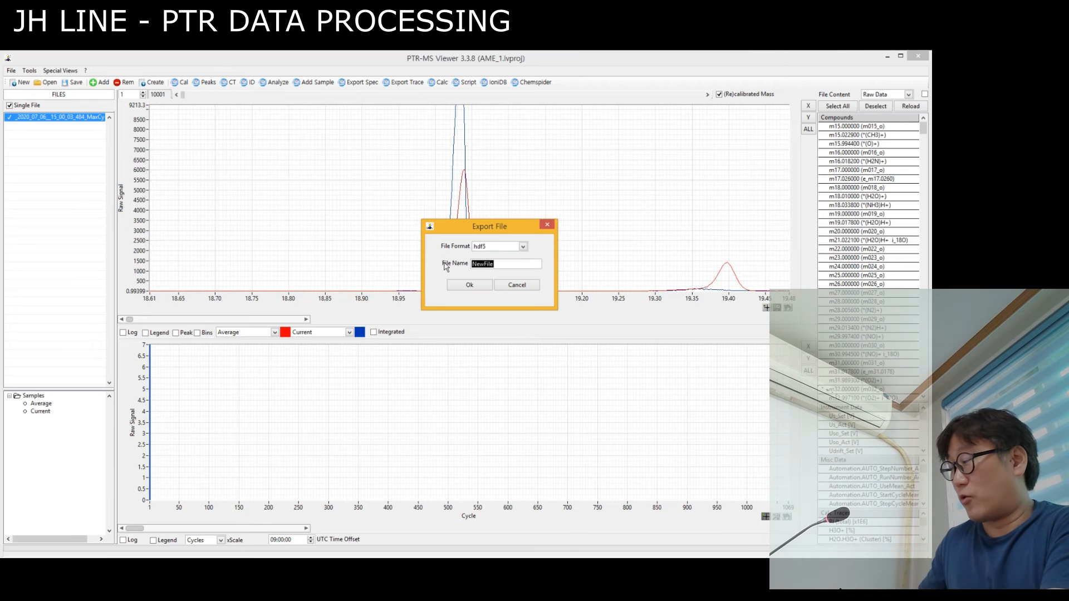
key("BackSpace")
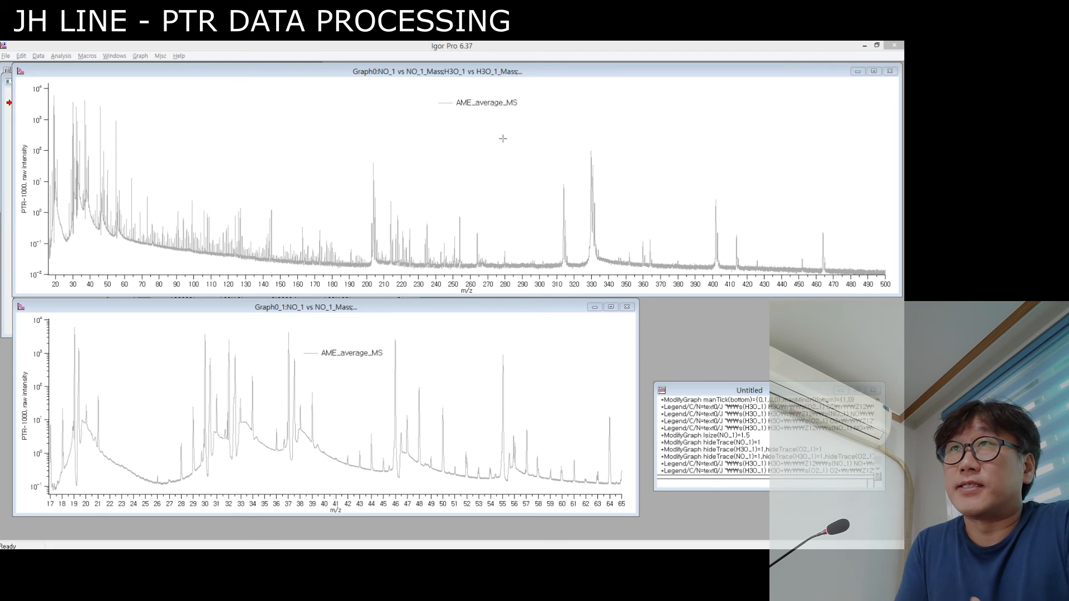
Switch to Igor Pro and move the AME_average_MS legend slightly toward lower m/z in the graph spanning m/z 20 to 500.
mouse_move(459, 103)
left_mouse_down()
mouse_move(440, 126)
mouse_move(440, 109)
left_mouse_up()
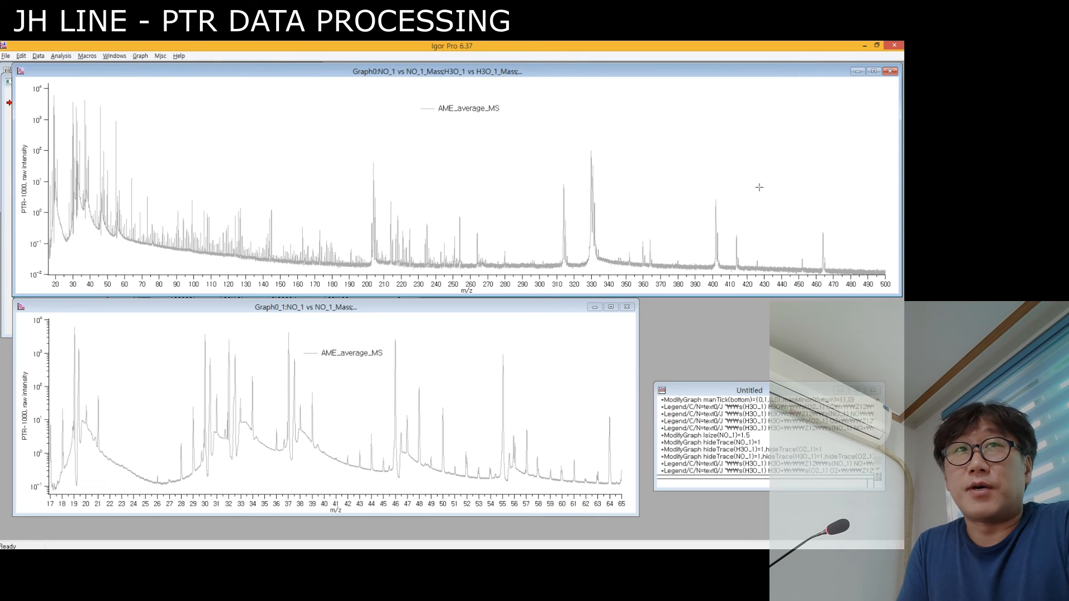